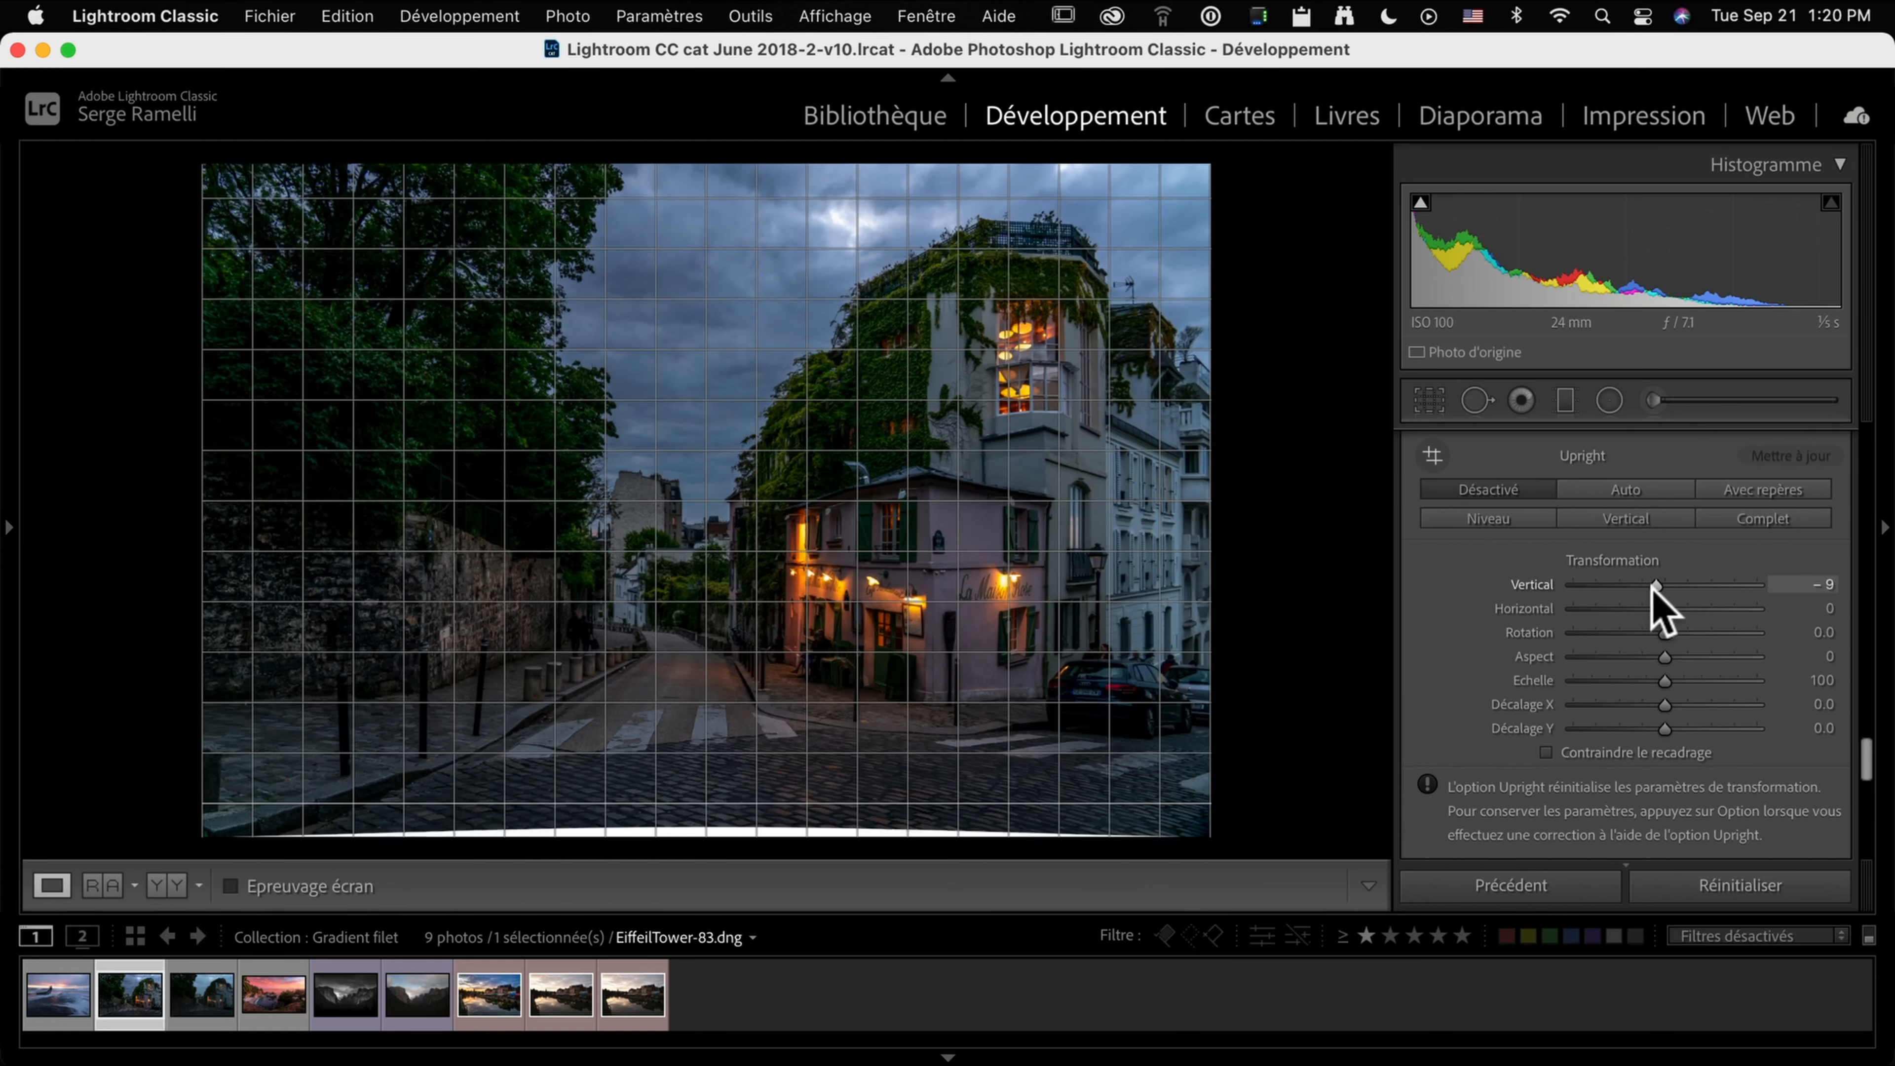
Crop the photo at its original aspect ratio to cut off the white bottom edge and reframe on the street, and apply the crop.
{"action": "left_click", "coordinate": [1429, 401]}
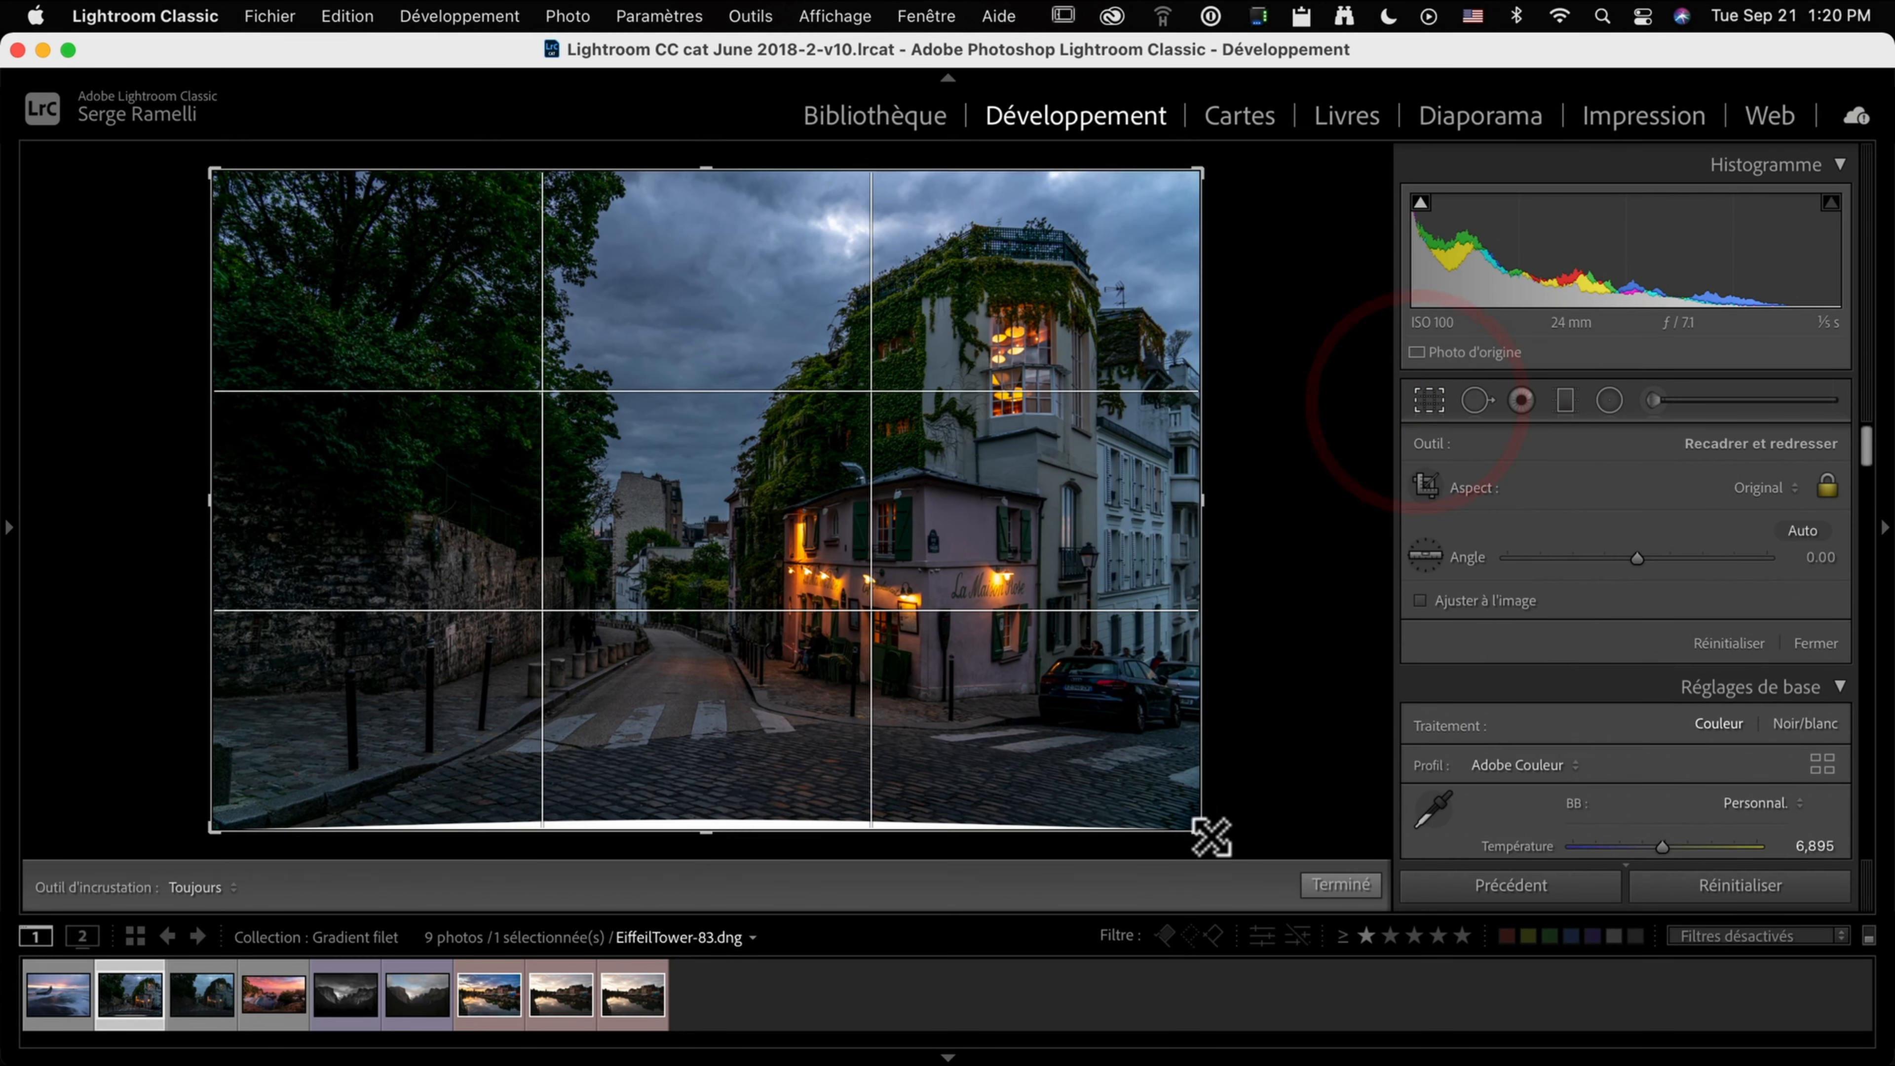
{"action": "left_click_drag", "start_coordinate": [1198, 830], "coordinate": [1098, 791]}
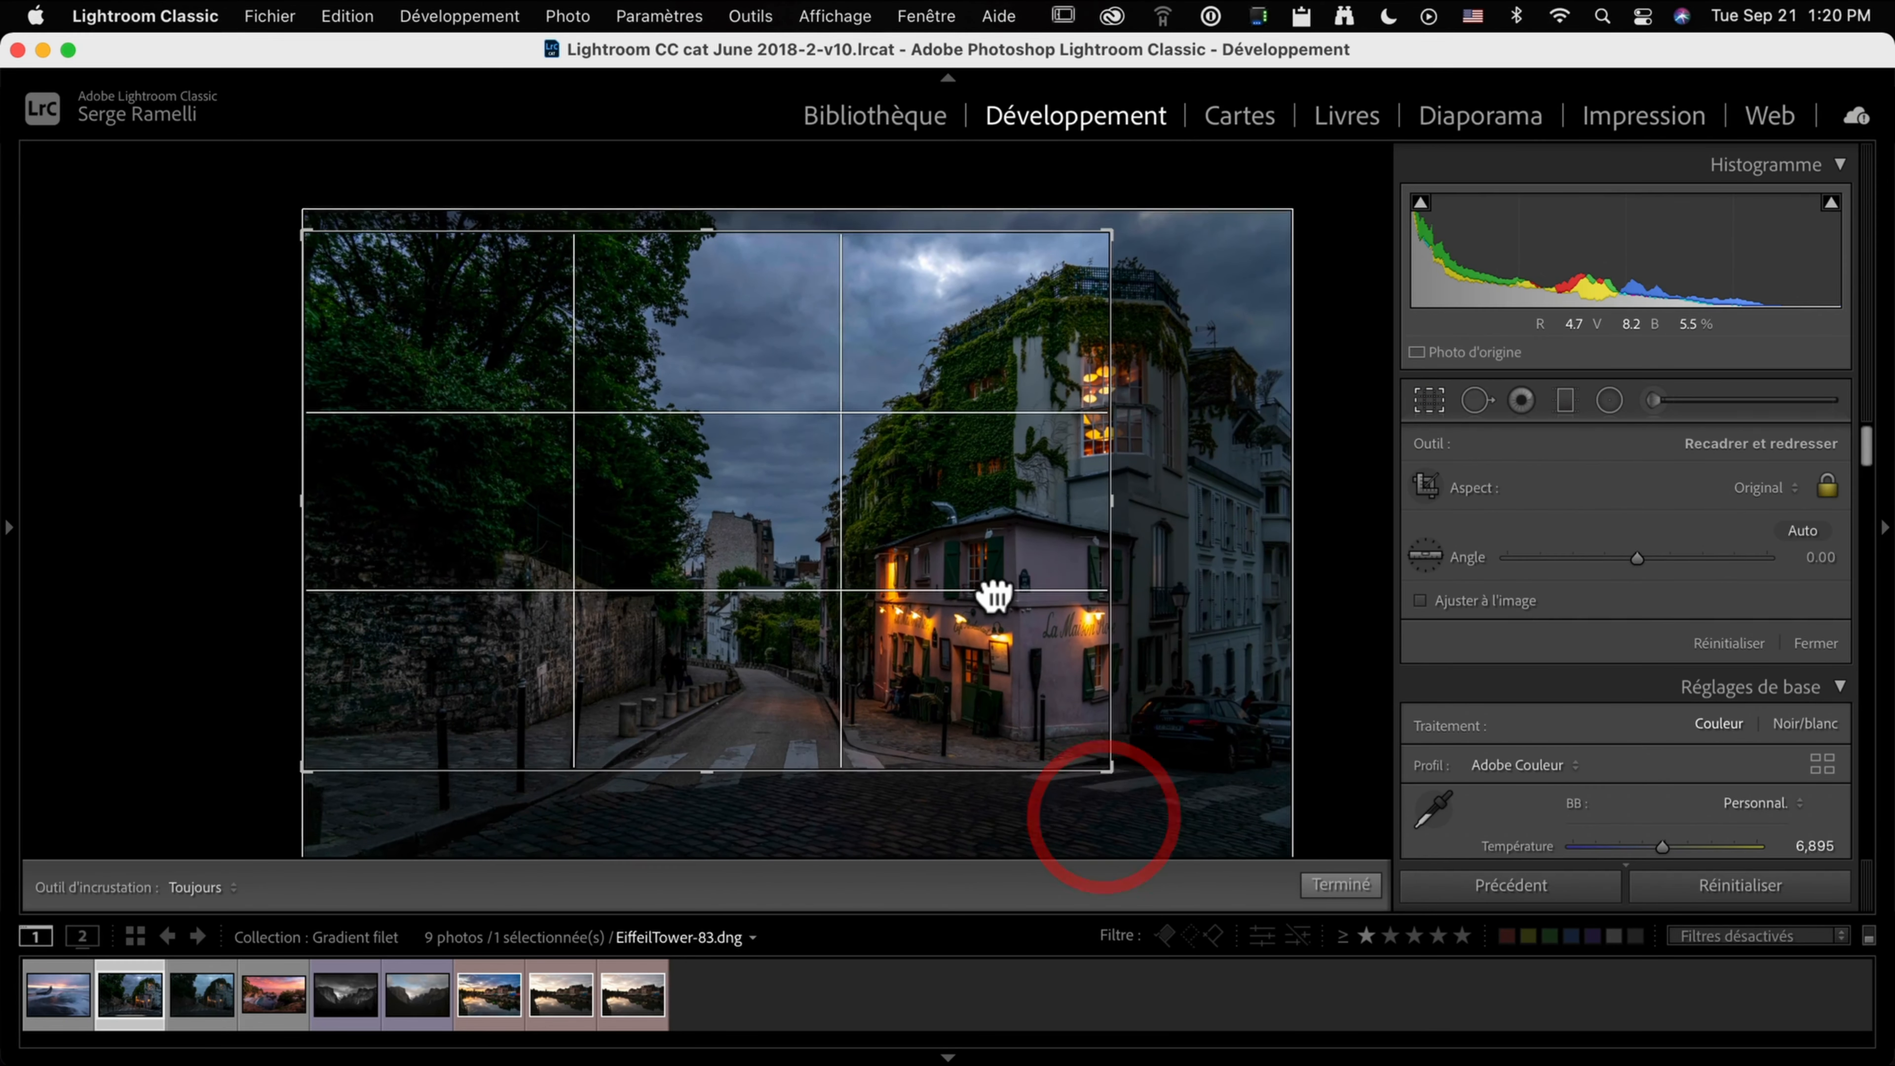
{"action": "left_click", "coordinate": [994, 584]}
{"action": "double_click", "coordinate": [994, 584]}
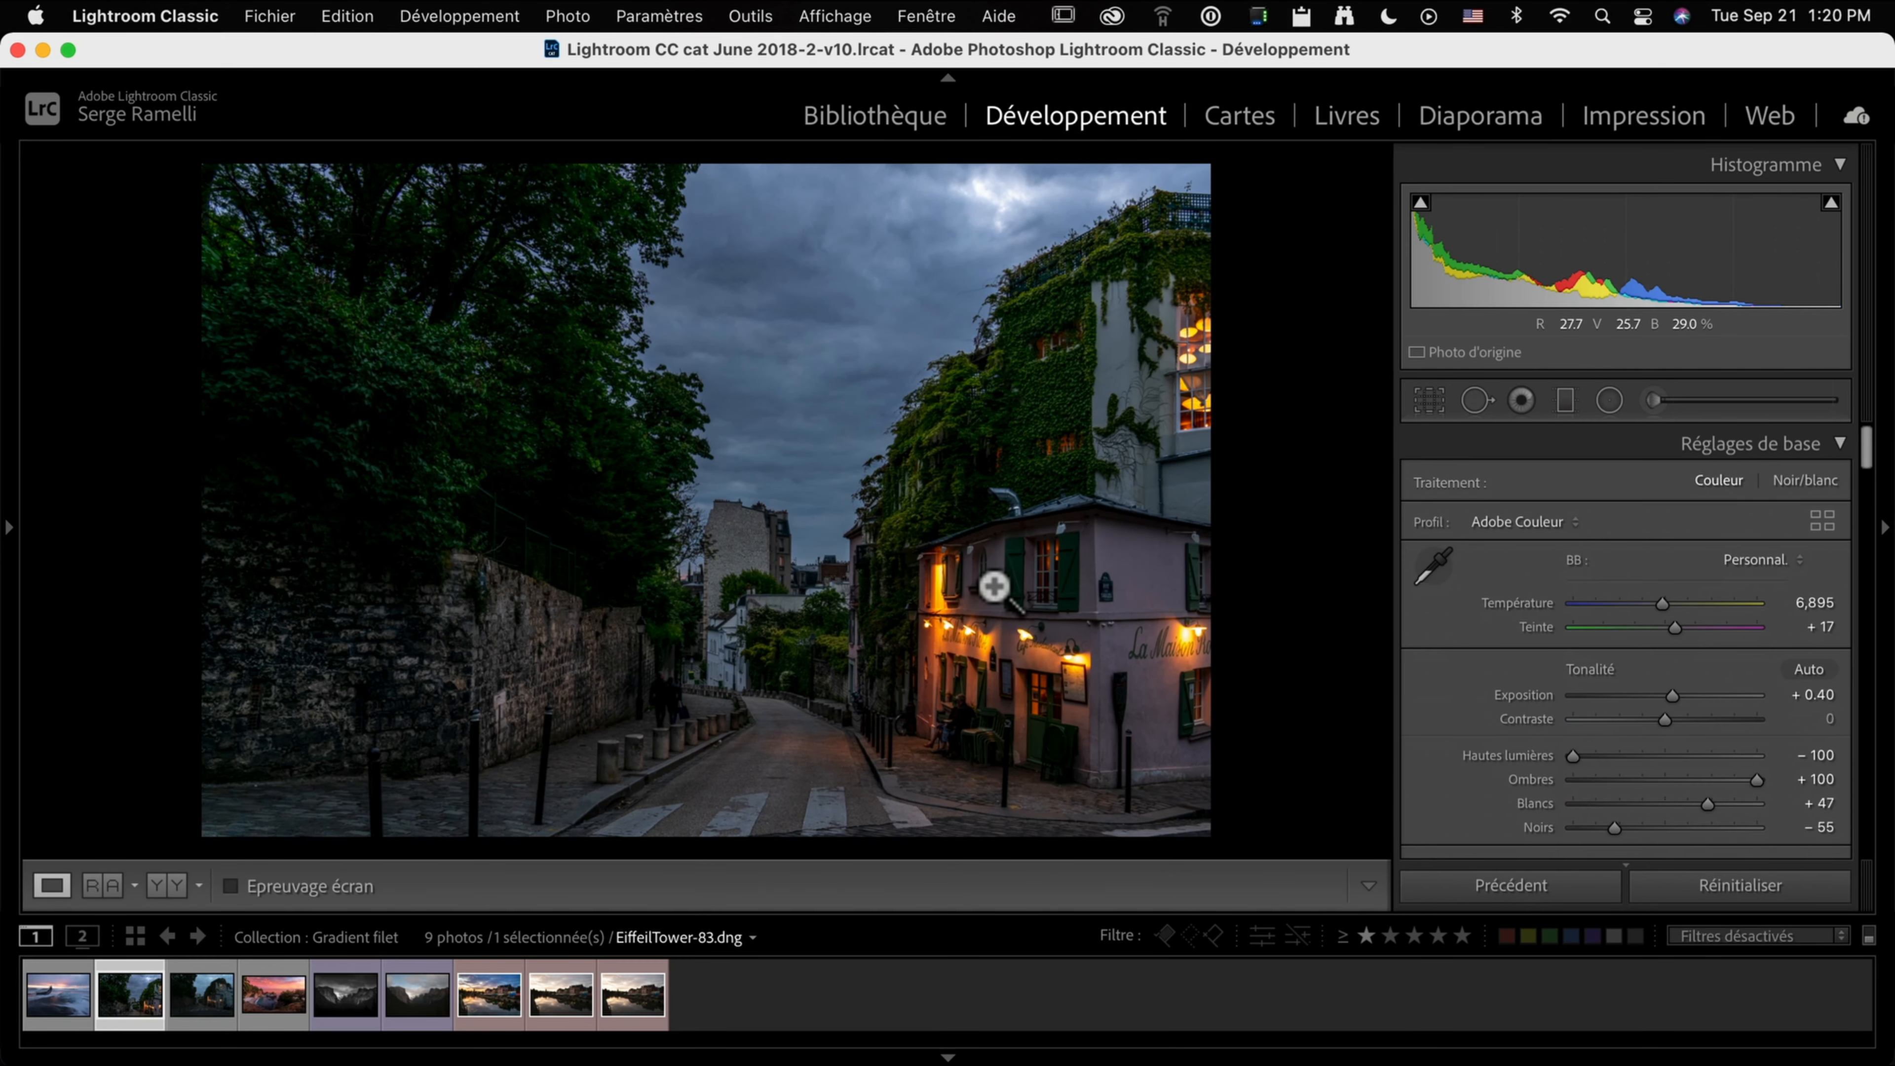
Add a horizontal graduated filter with exposure -1.01 darkening from the sky downward, widening its transition to reach the far end of the street.
{"action": "left_click", "coordinate": [1565, 402]}
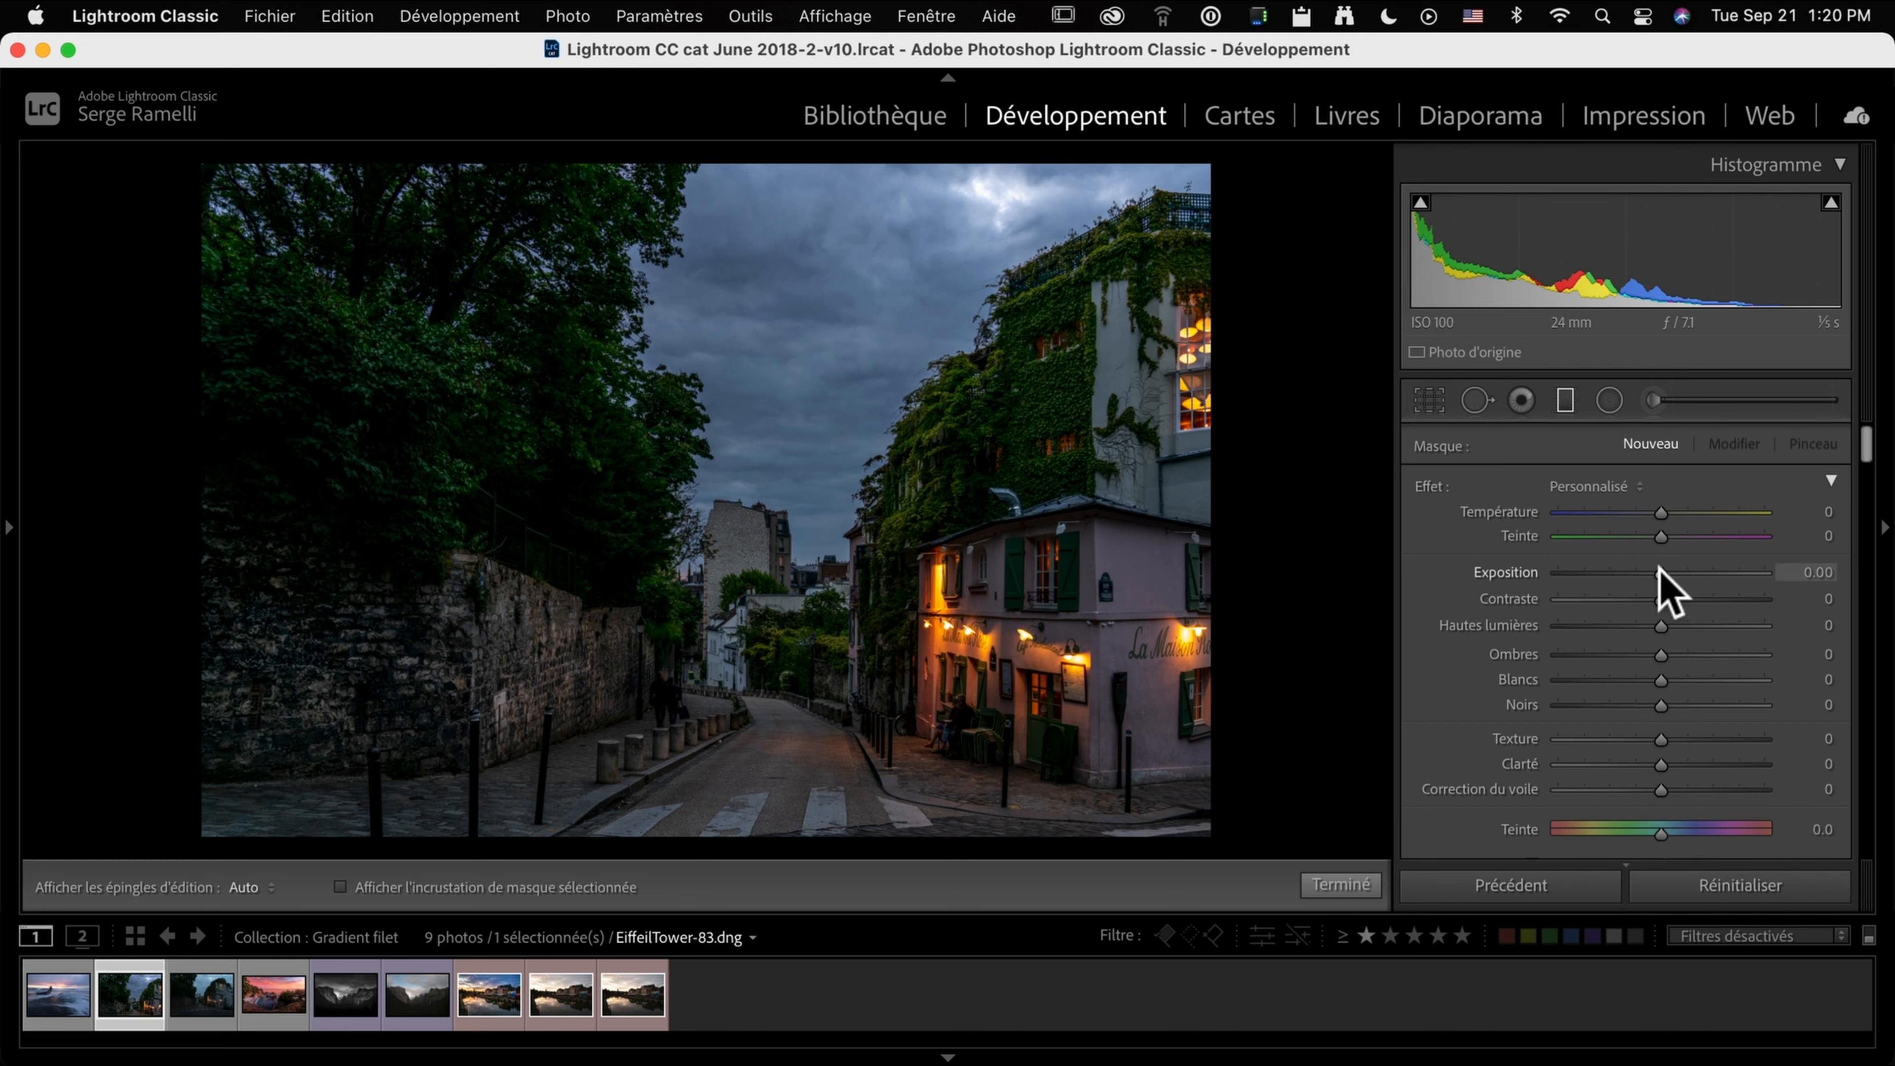
{"action": "left_click_drag", "start_coordinate": [1656, 571], "coordinate": [1634, 573]}
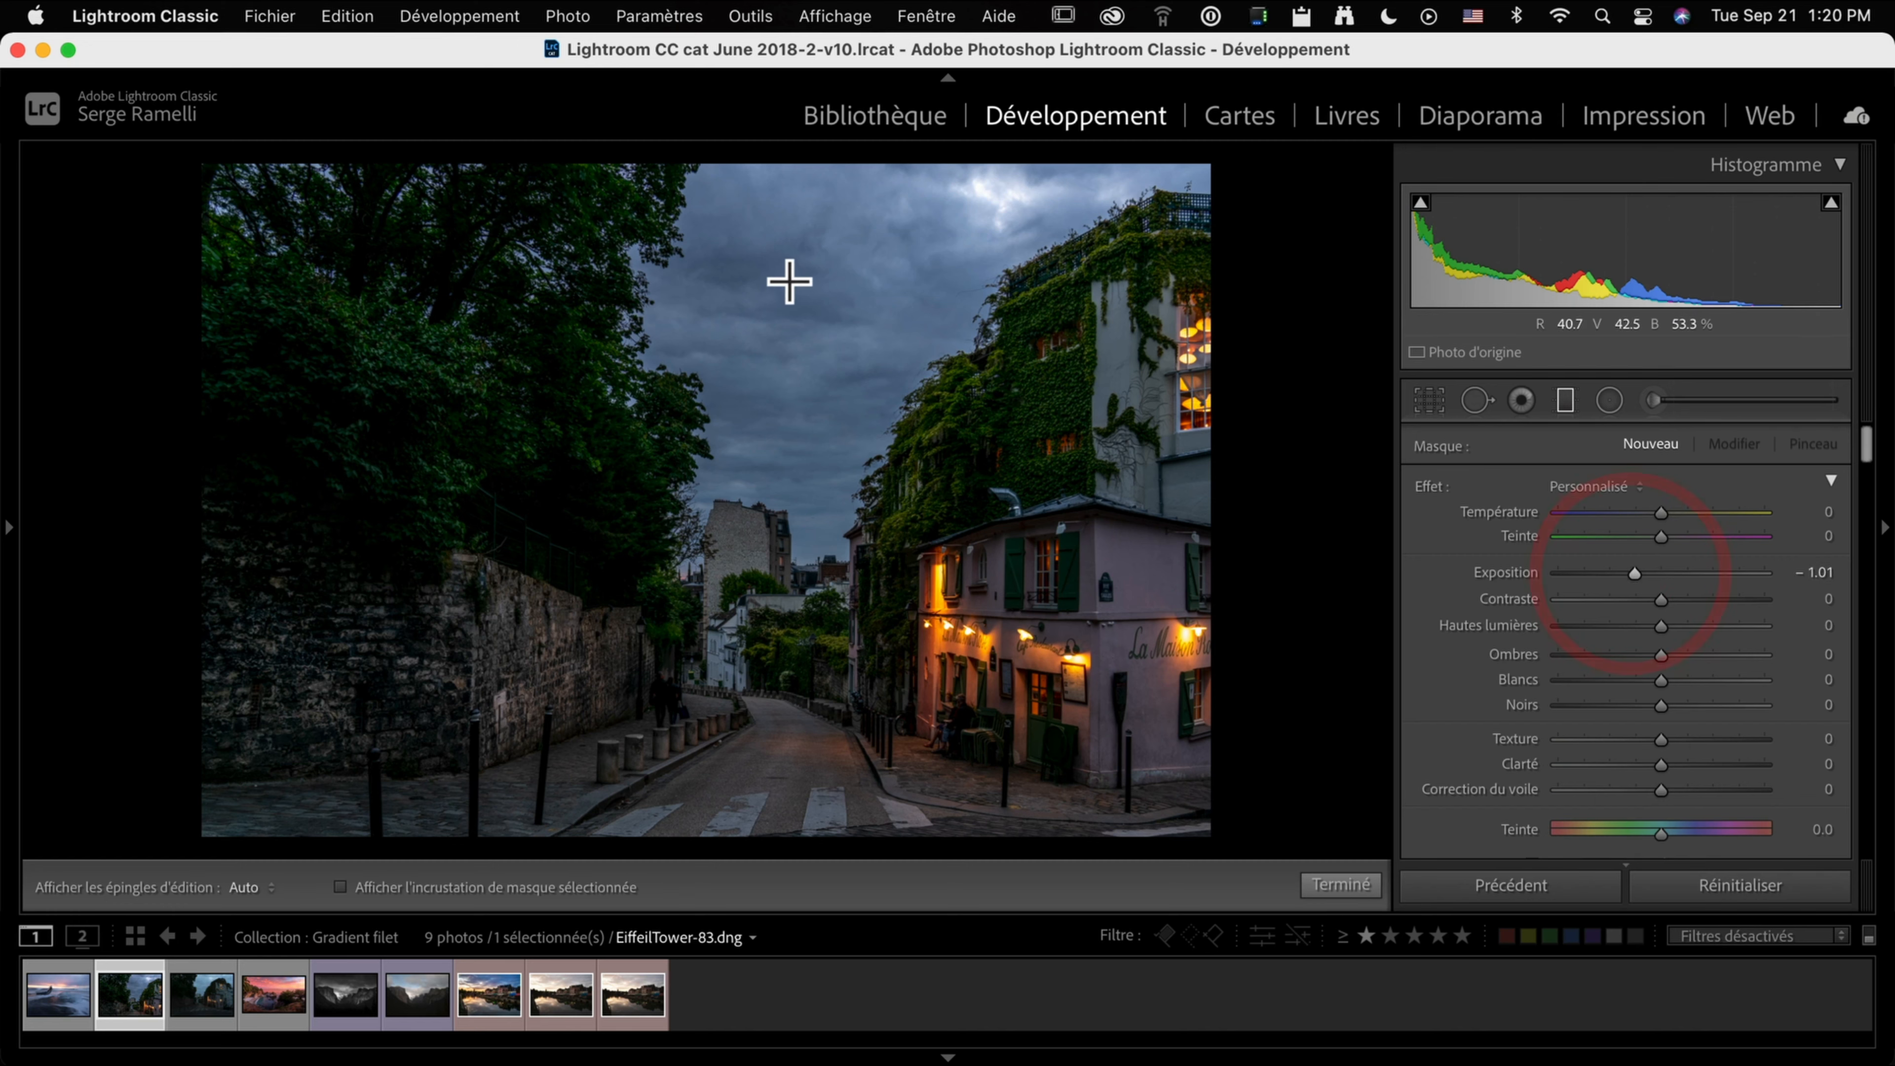
{"action": "left_click_drag", "start_coordinate": [786, 272], "coordinate": [782, 593]}
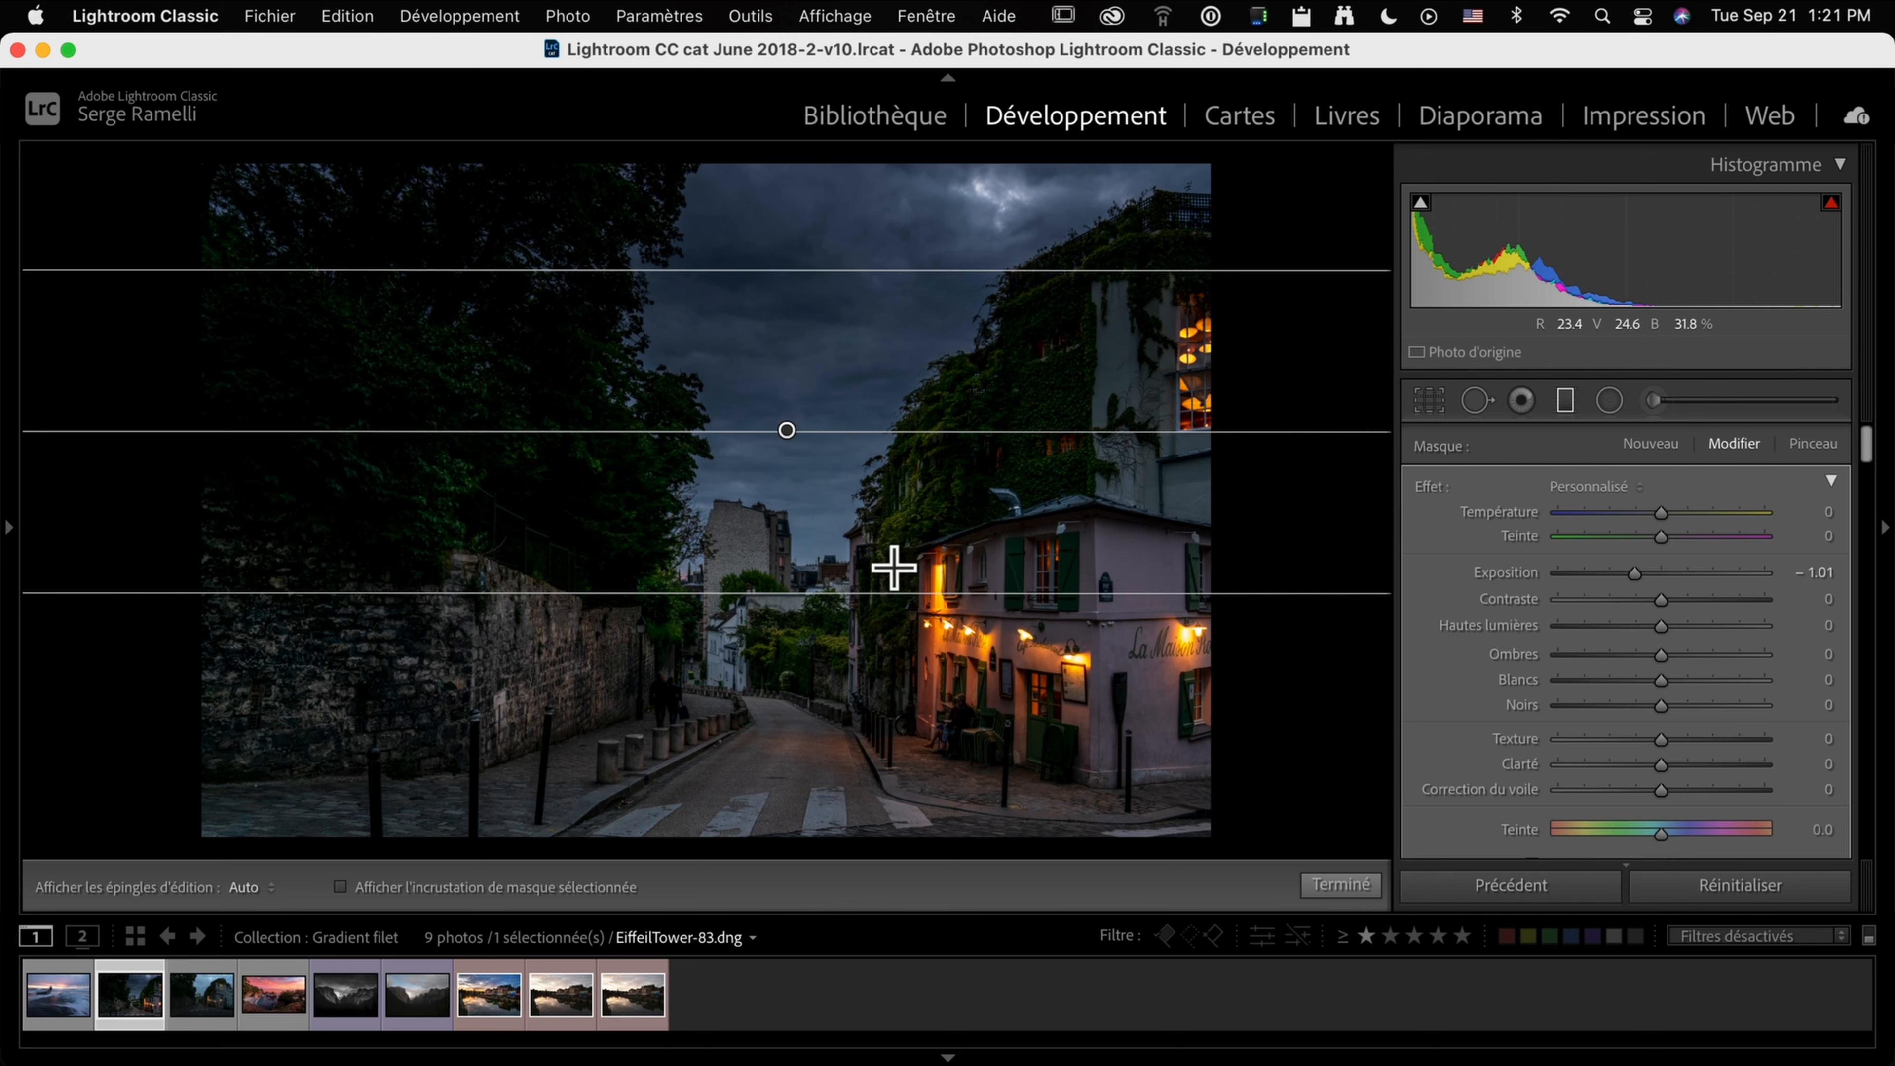
{"action": "left_click_drag", "start_coordinate": [858, 597], "coordinate": [787, 810]}
{"action": "left_click_drag", "start_coordinate": [791, 571], "coordinate": [793, 457]}
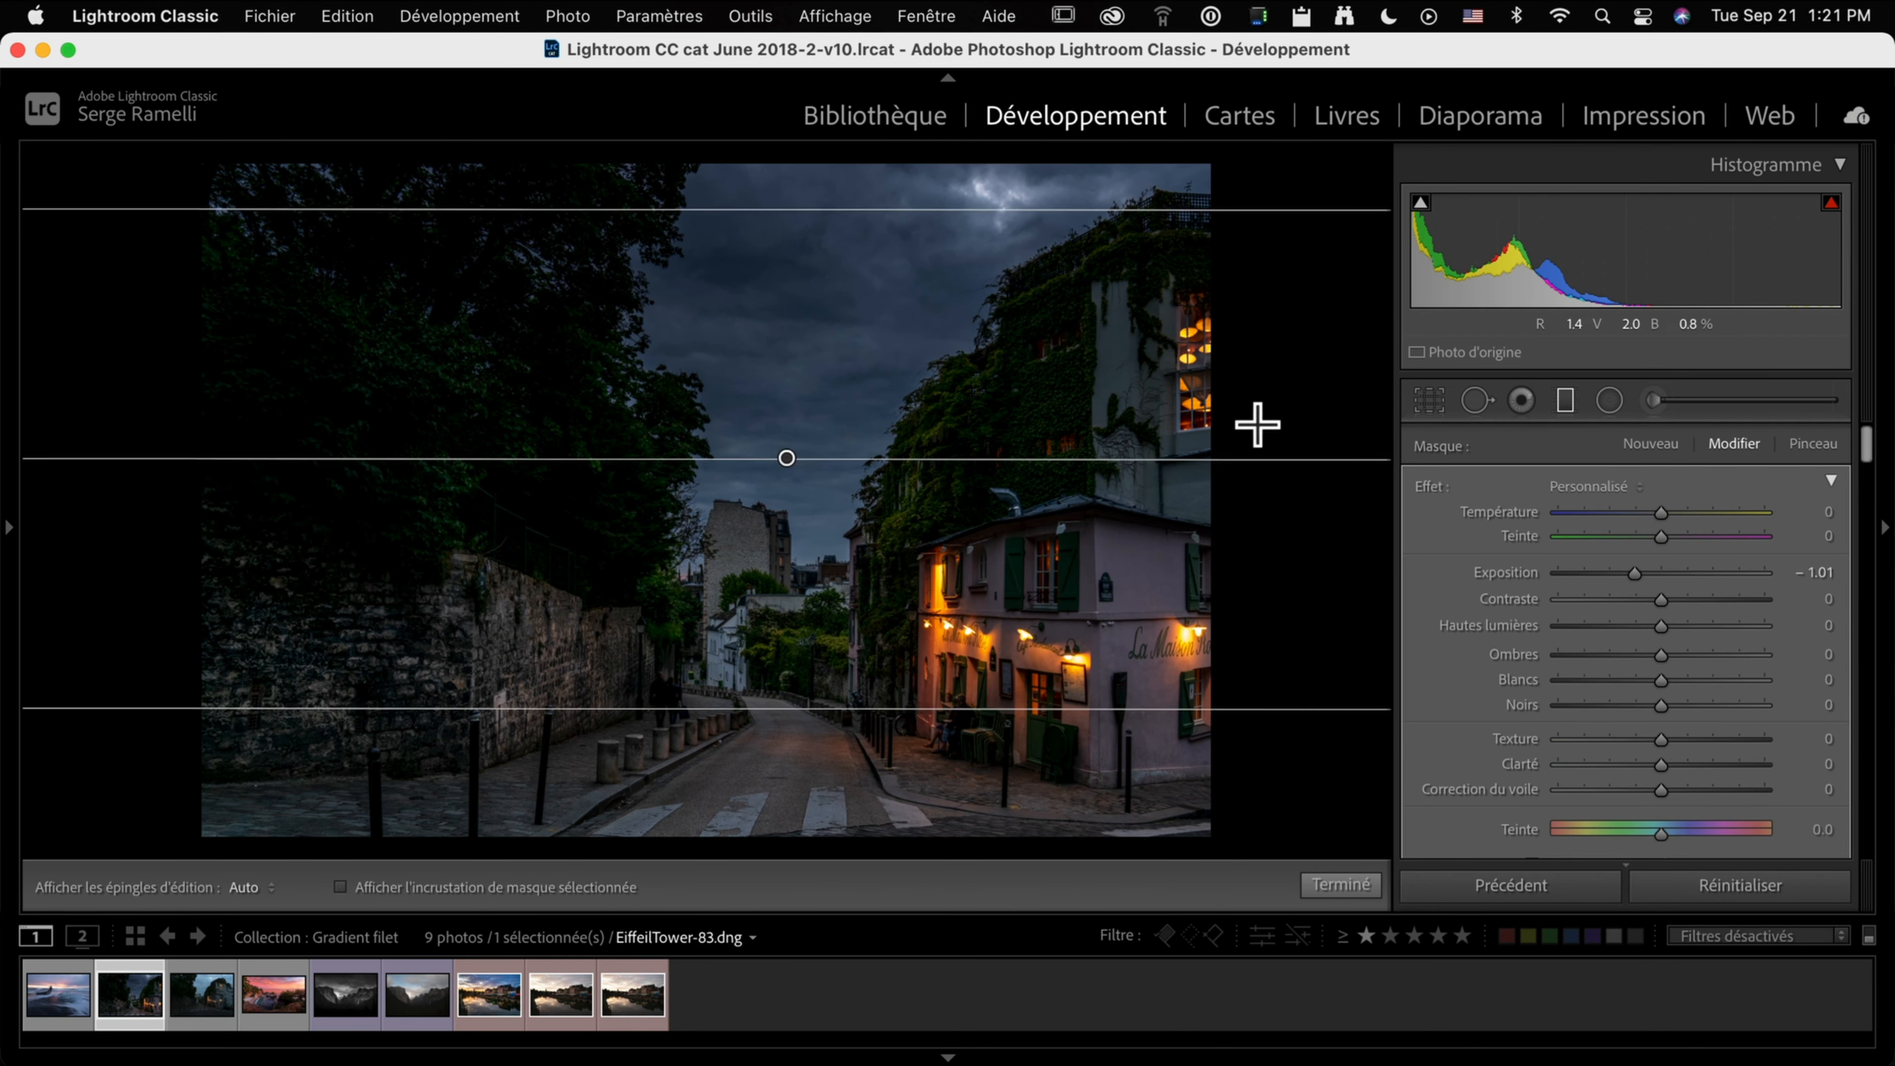
Set the graduated filter's temperature to -24, shadows to 84 and highlights to 7.
{"action": "left_click_drag", "start_coordinate": [1644, 511], "coordinate": [1634, 510]}
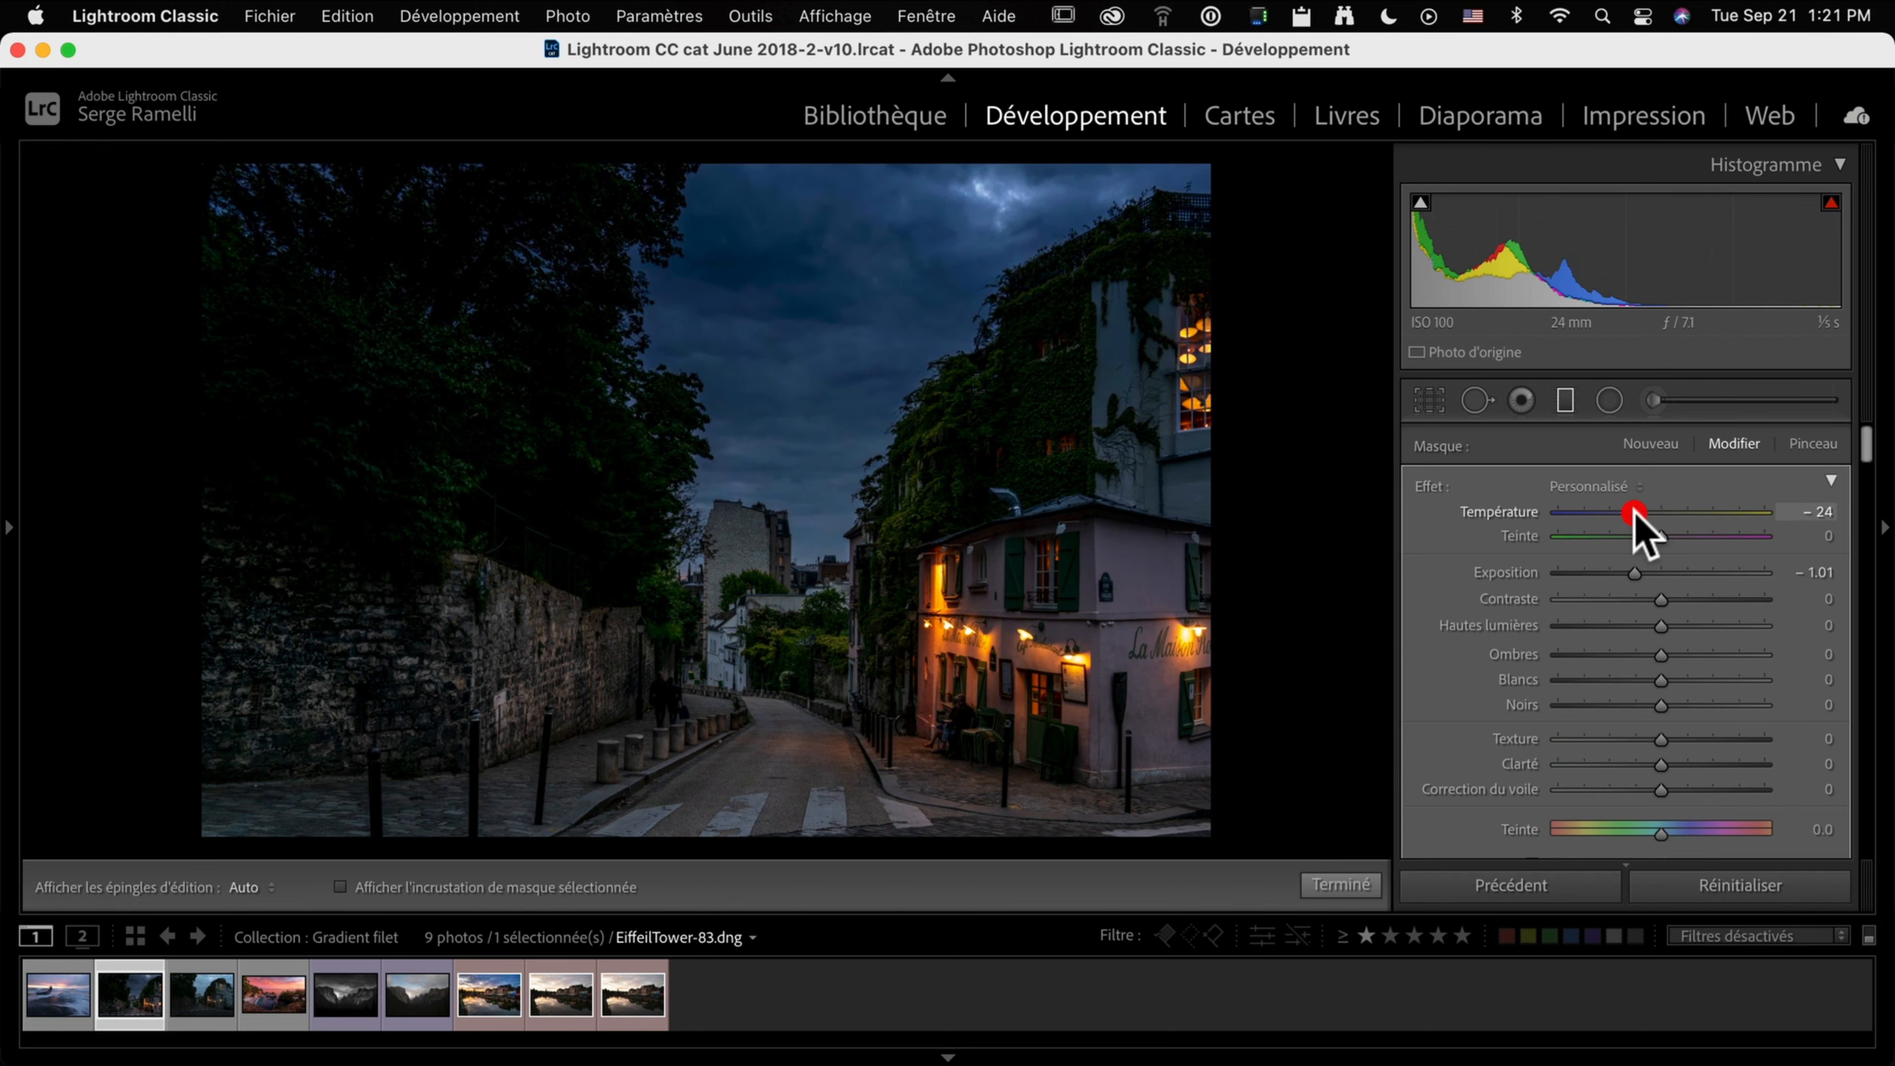
{"action": "left_click_drag", "start_coordinate": [1661, 655], "coordinate": [1721, 653]}
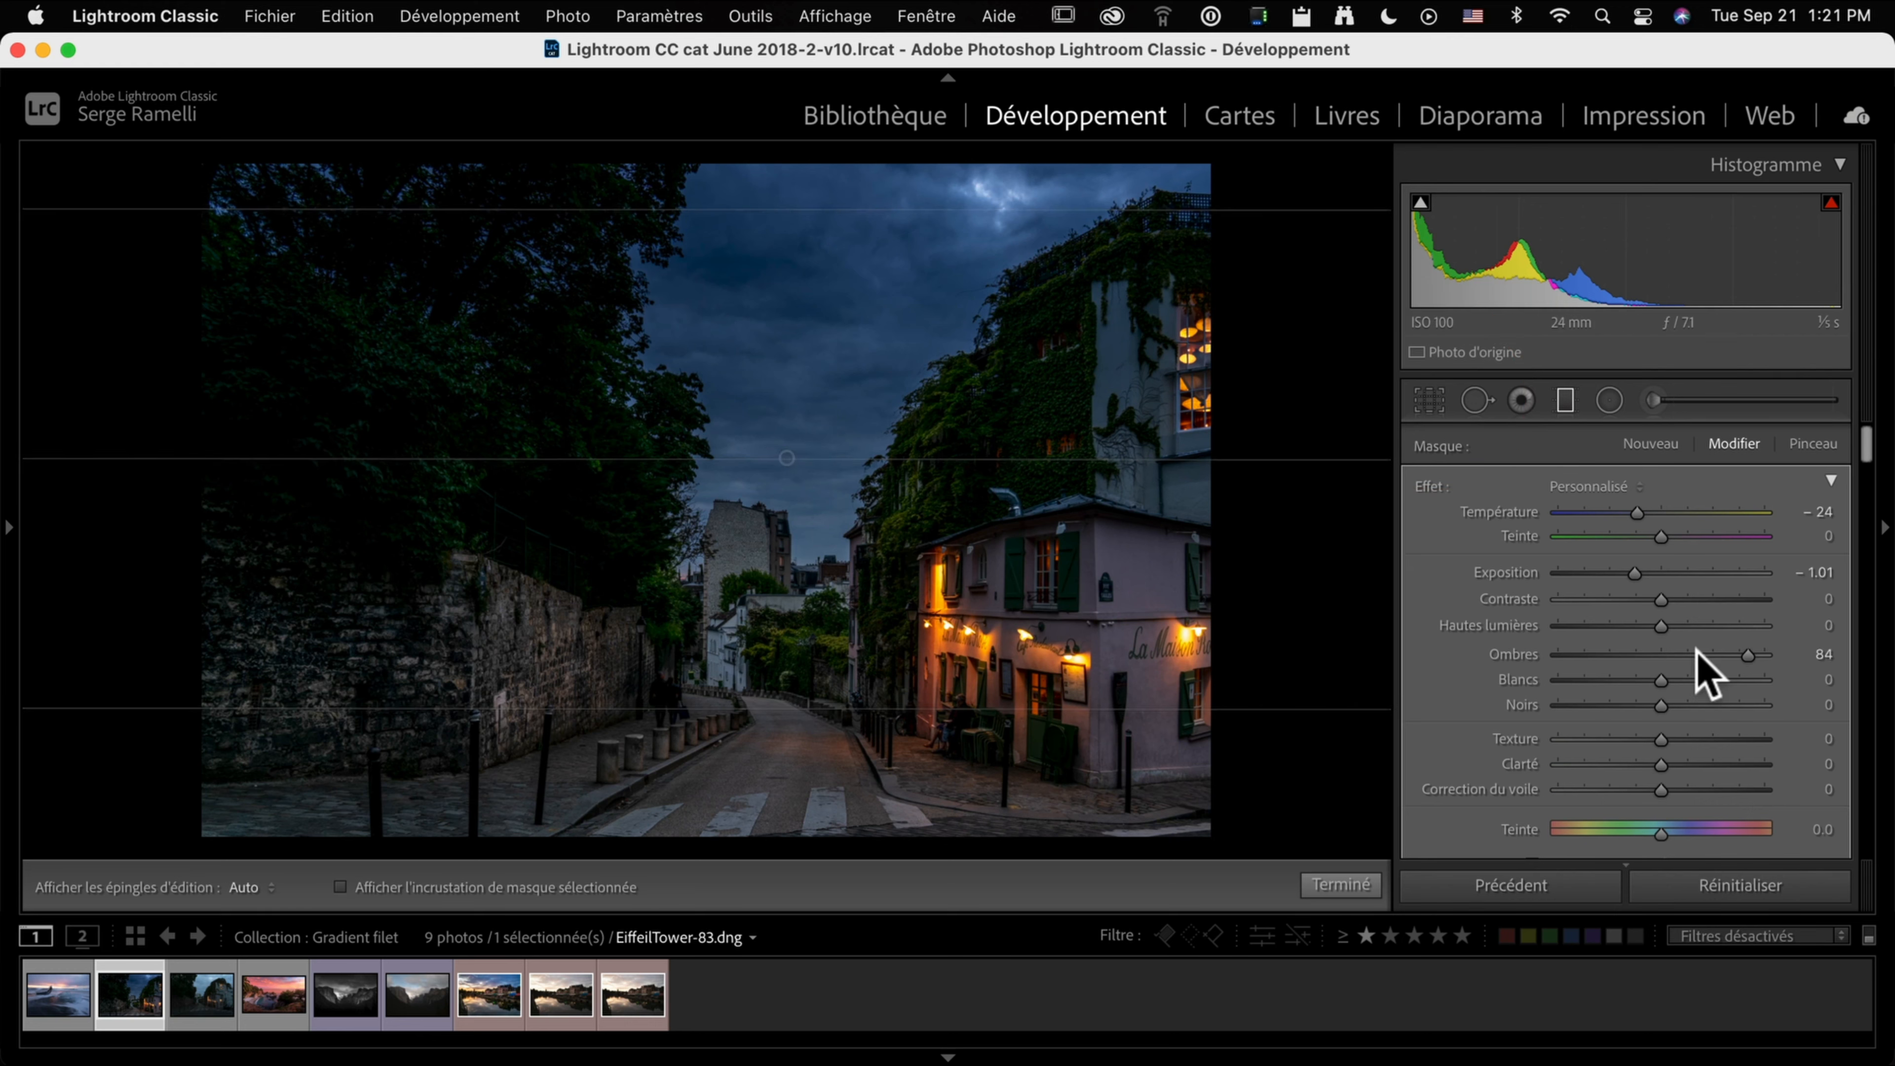
{"action": "left_click_drag", "start_coordinate": [1662, 626], "coordinate": [1666, 626]}
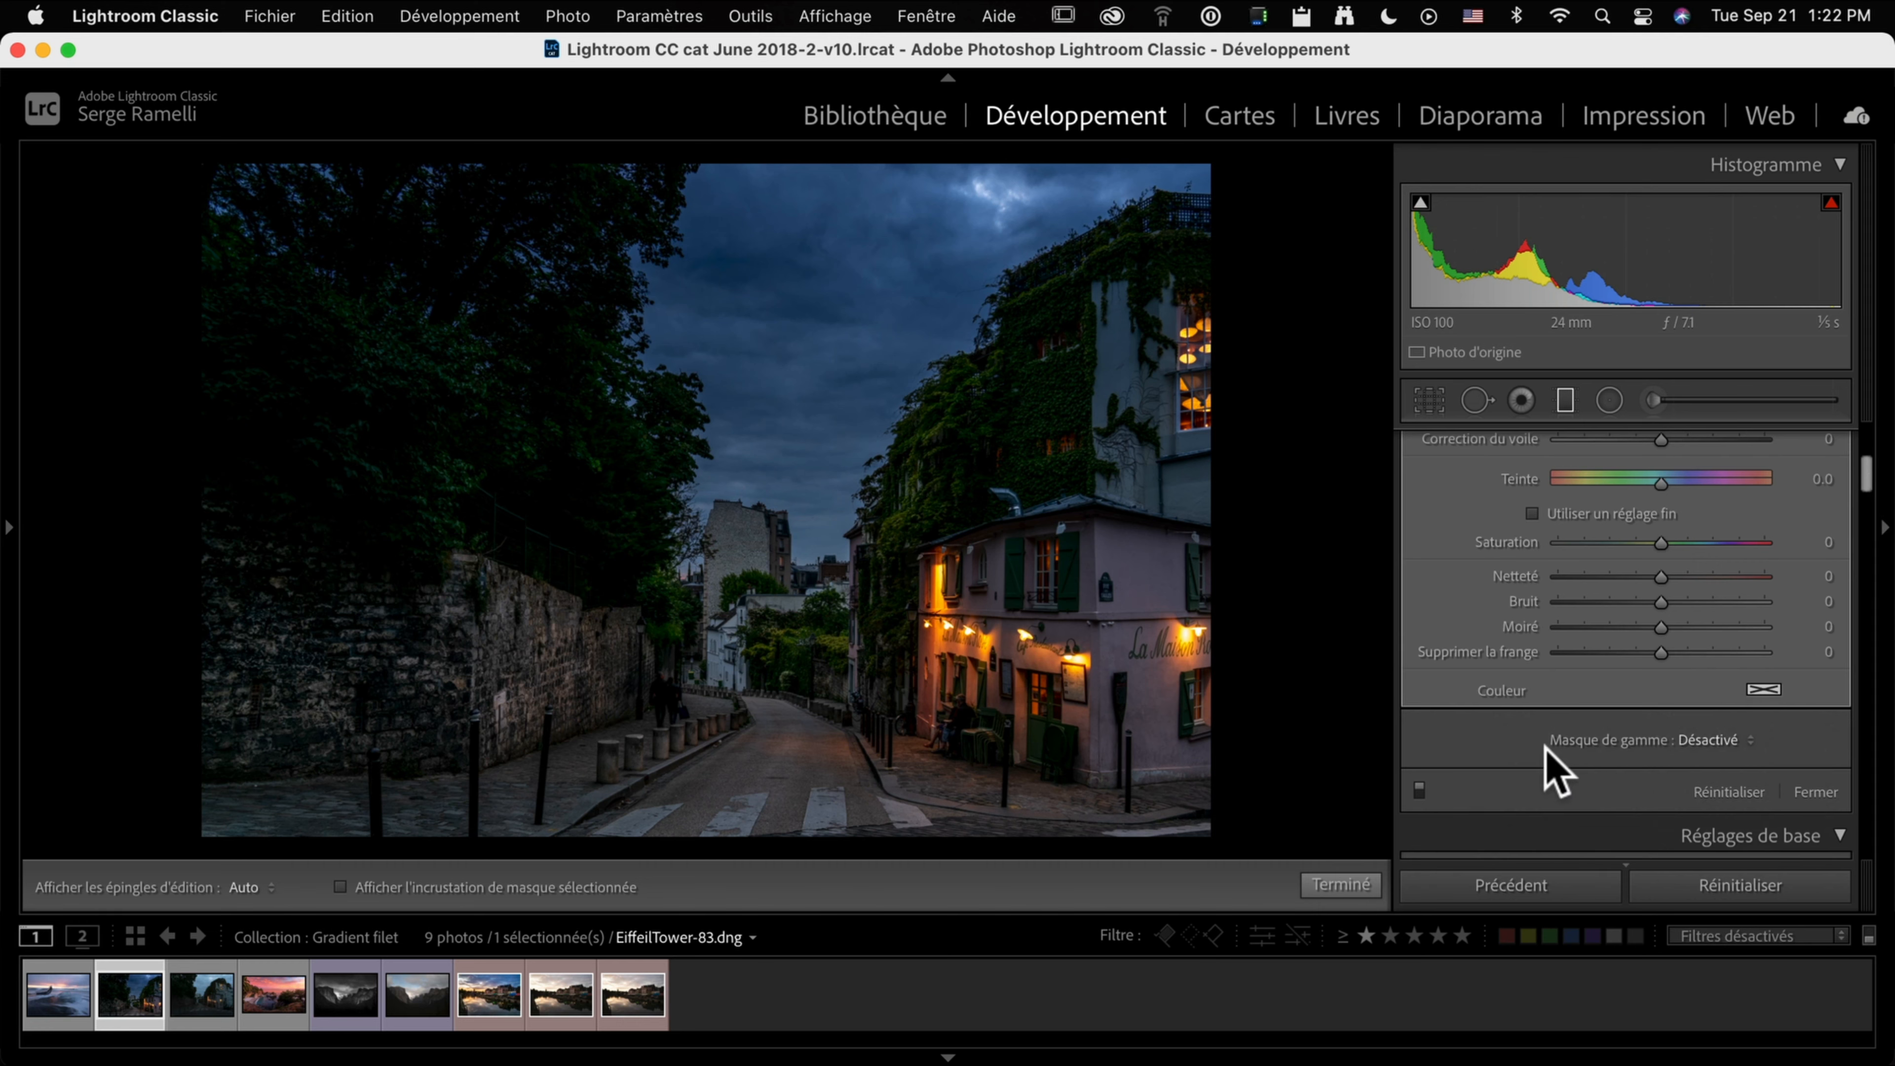
Set the graduated filter's range mask to Luminance.
{"action": "left_click_drag", "start_coordinate": [1867, 482], "coordinate": [1862, 465]}
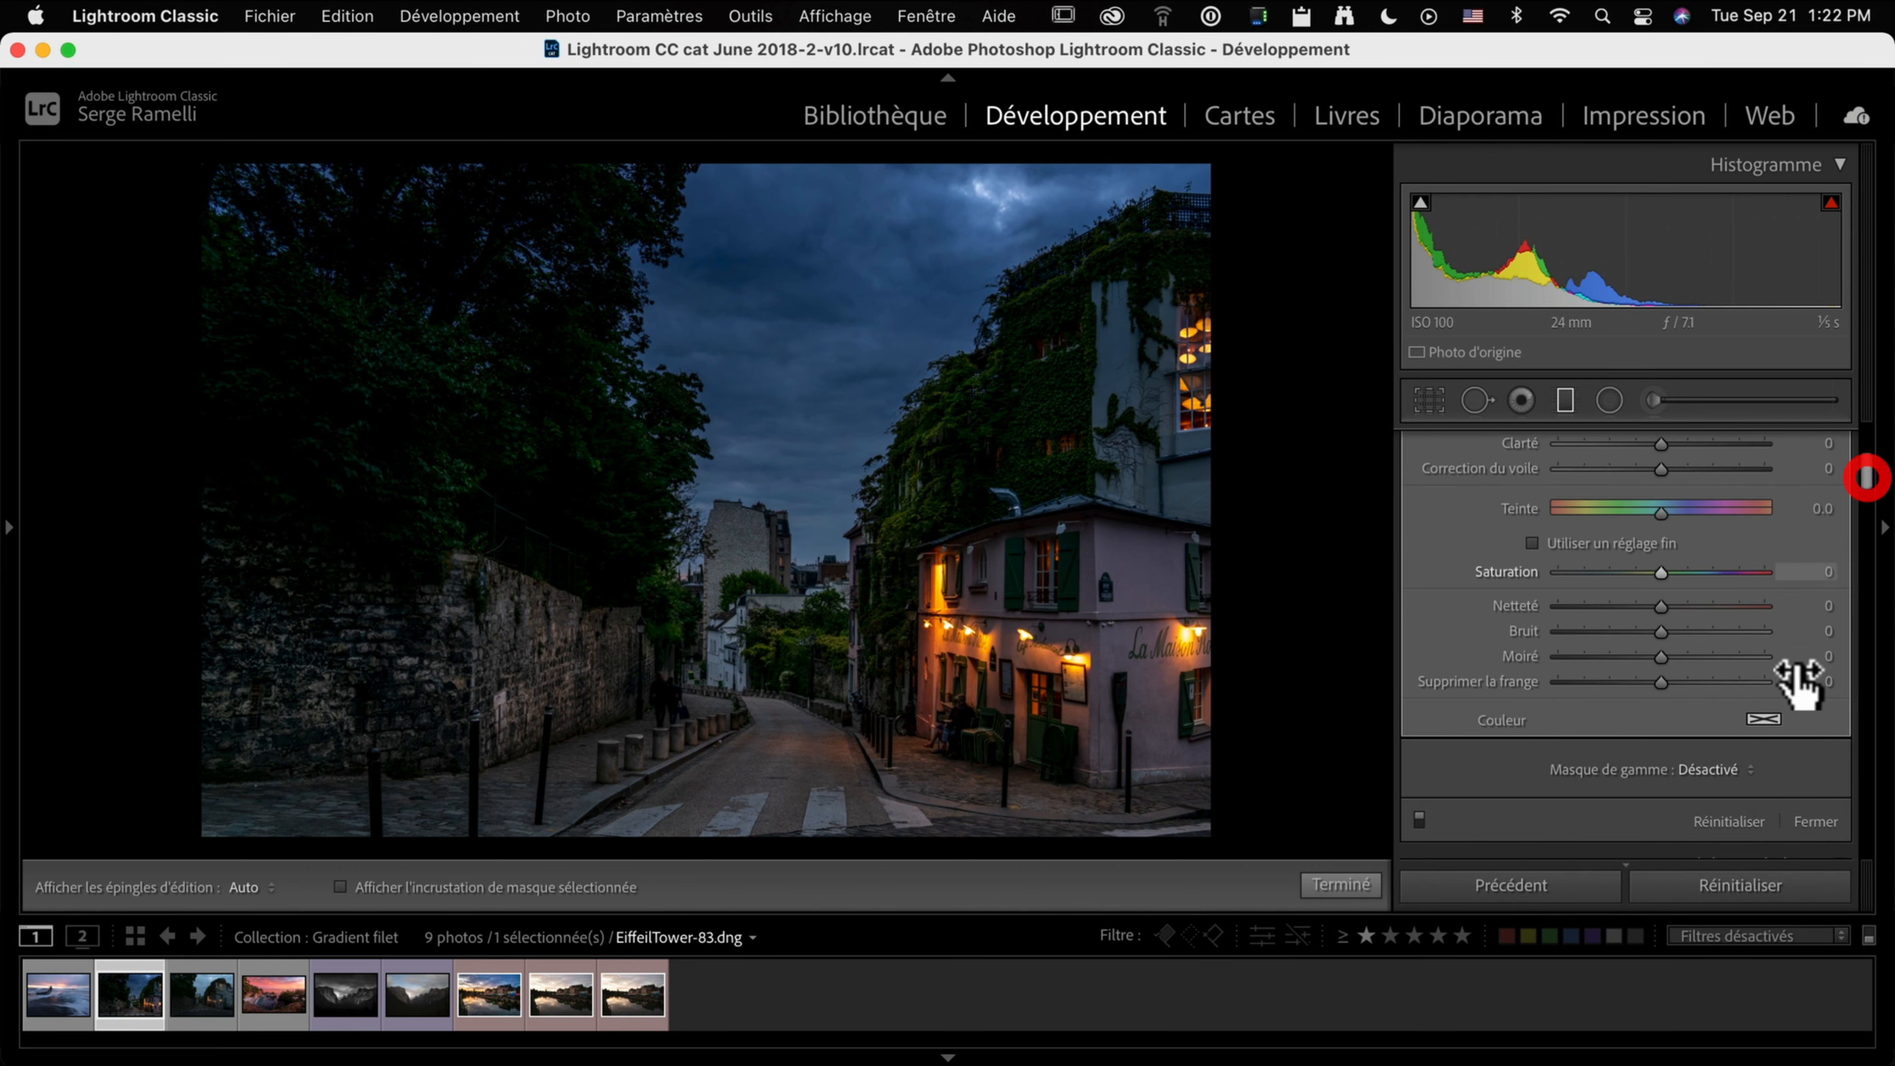
{"action": "left_click", "coordinate": [1747, 771]}
{"action": "left_click", "coordinate": [1740, 822]}
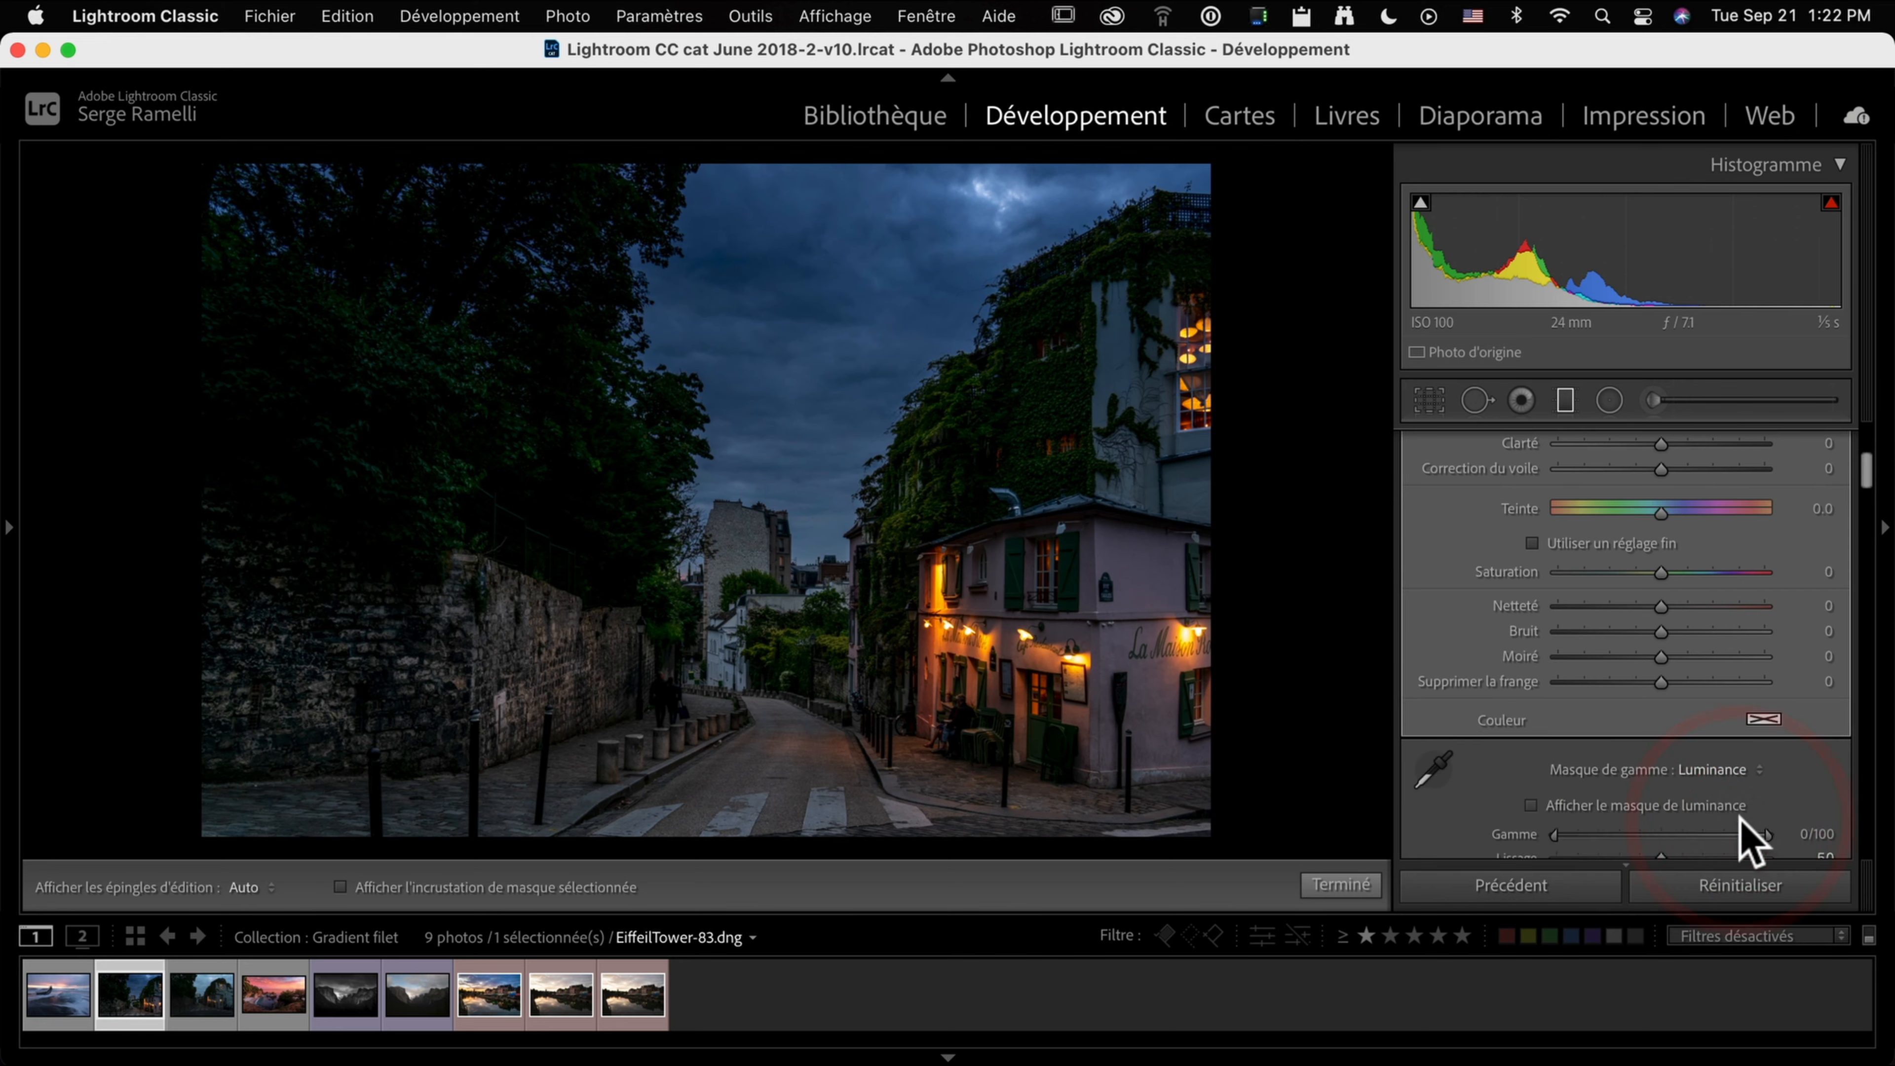
{"action": "left_click_drag", "start_coordinate": [1863, 472], "coordinate": [1865, 482]}
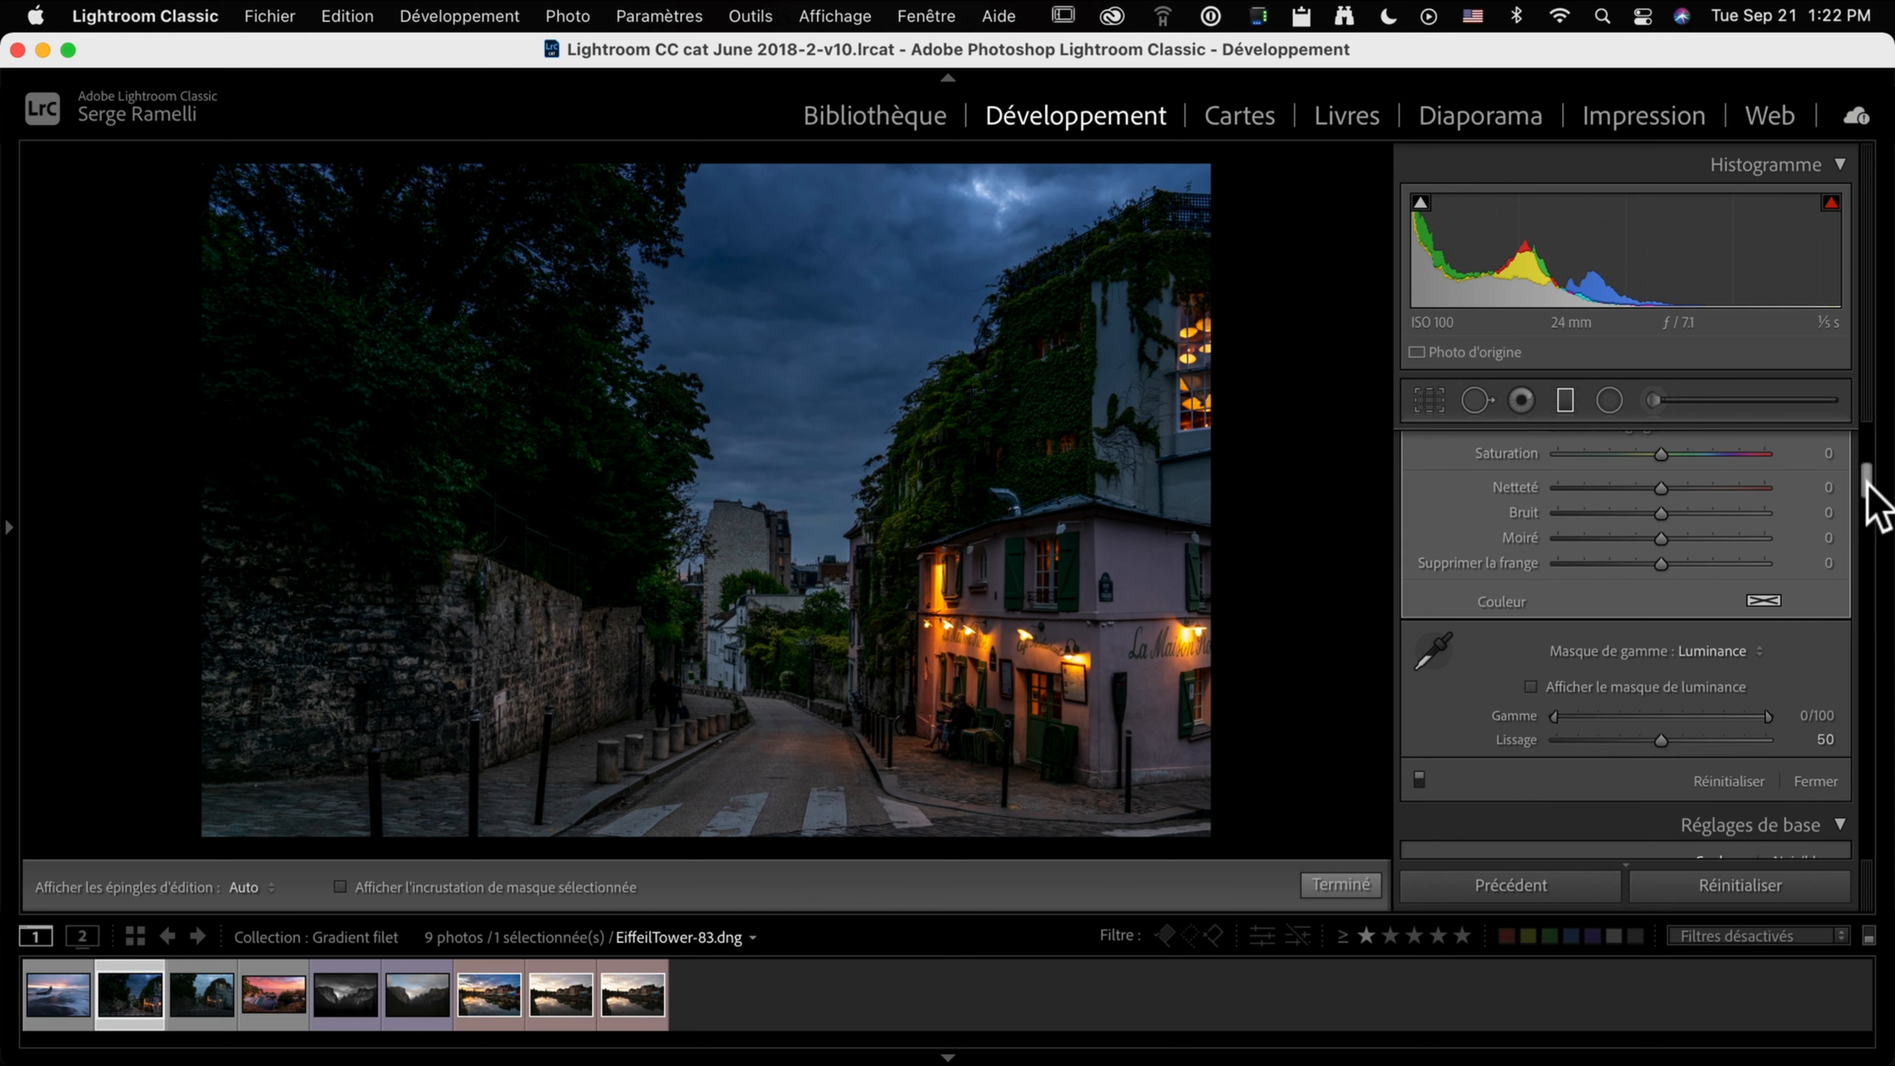
Restrict the mask's luminance range to 29/100, previewing the mask in black and white while testing other ranges.
{"action": "left_click_drag", "start_coordinate": [1566, 718], "coordinate": [1708, 742]}
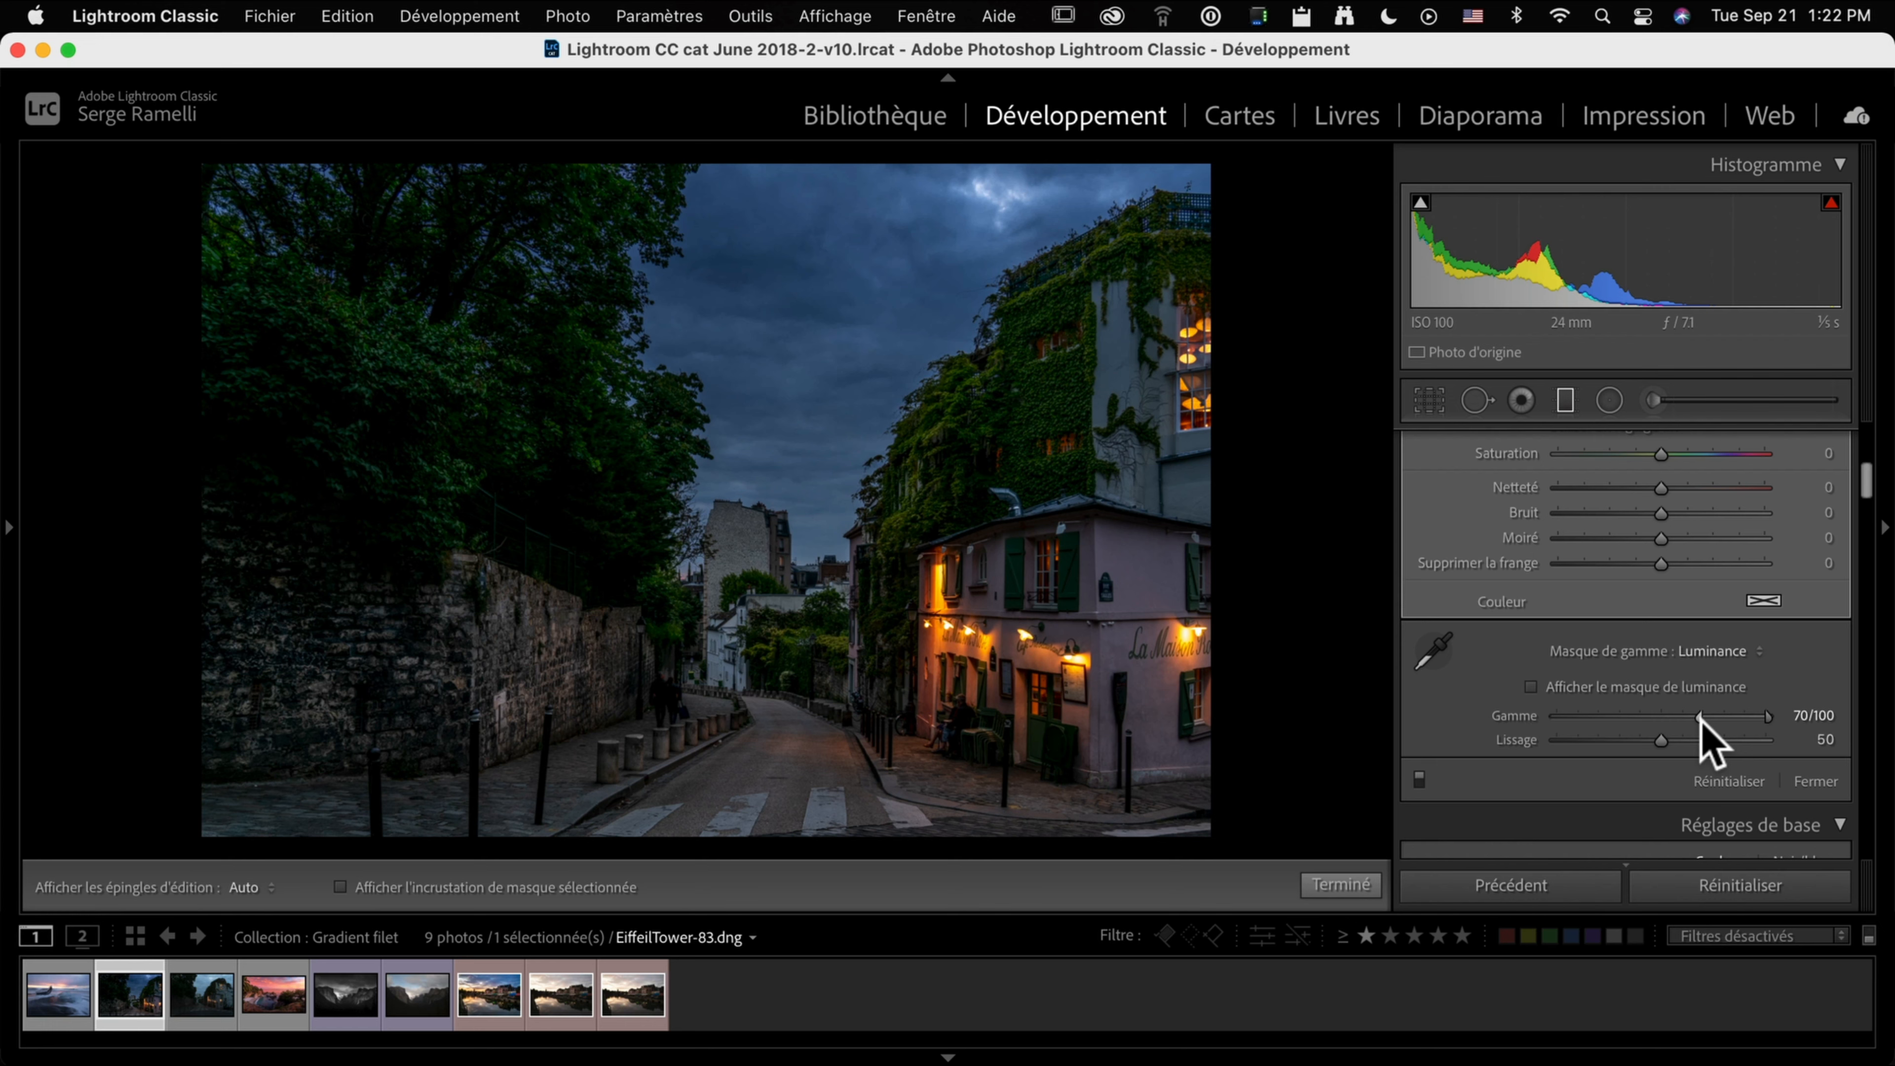
{"action": "left_click_drag", "start_coordinate": [1701, 716], "coordinate": [1452, 705]}
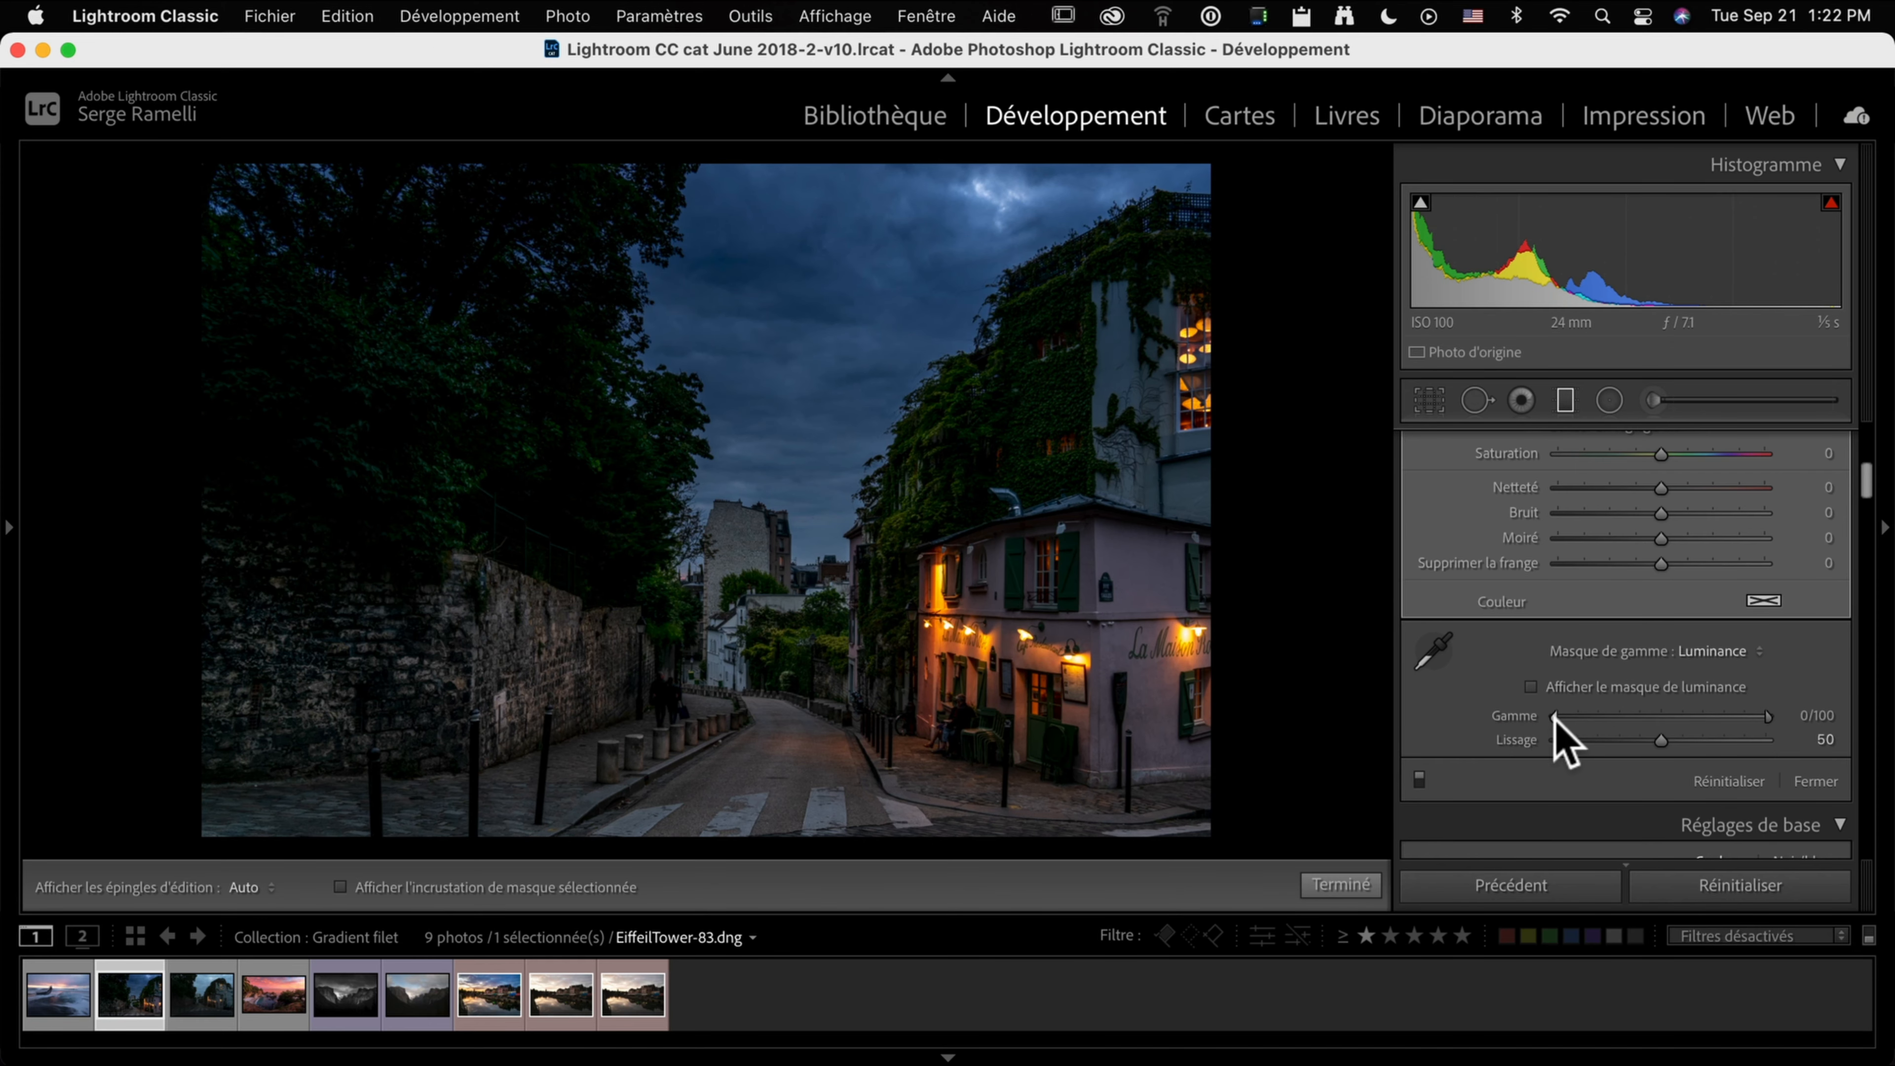
{"action": "left_click_drag", "start_coordinate": [1555, 716], "coordinate": [1682, 715]}
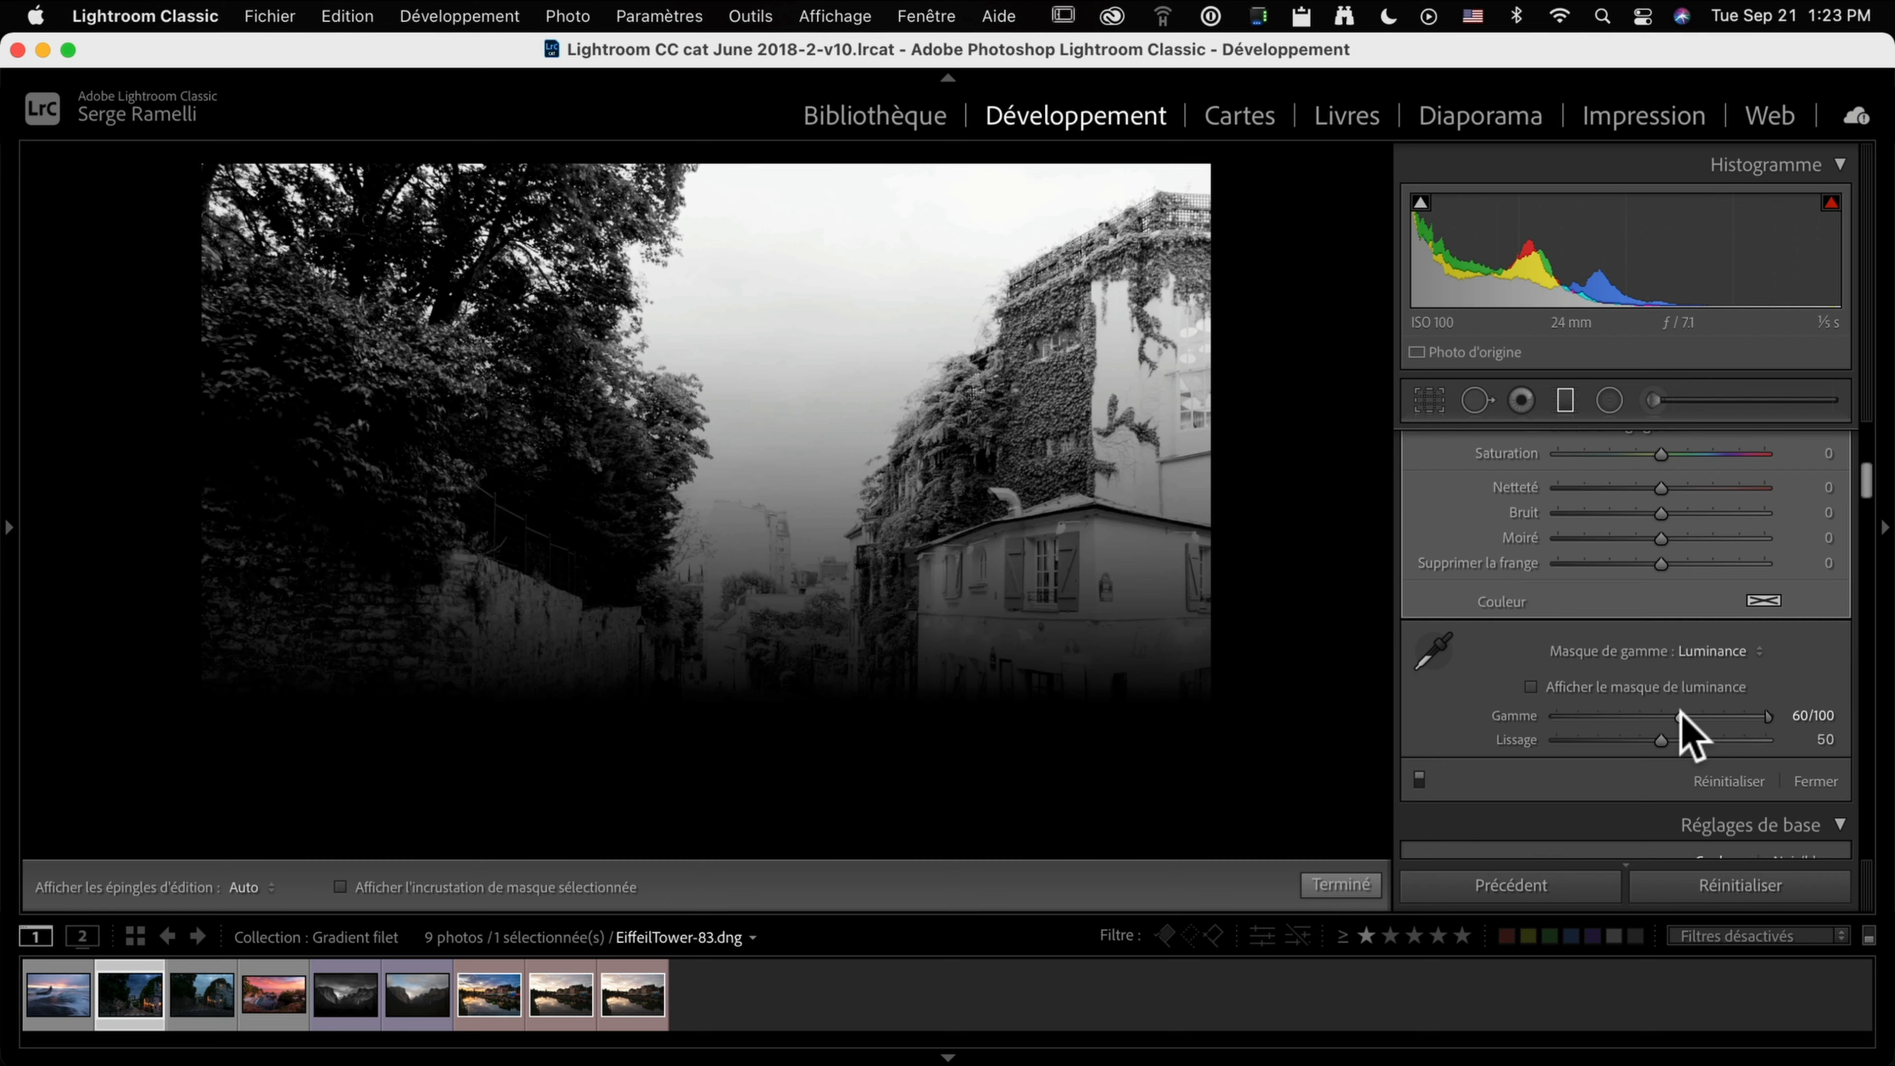
{"action": "left_click_drag", "start_coordinate": [1682, 715], "coordinate": [1682, 715]}
{"action": "left_click_drag", "start_coordinate": [1682, 715], "coordinate": [1728, 716]}
{"action": "left_click", "coordinate": [1726, 715]}
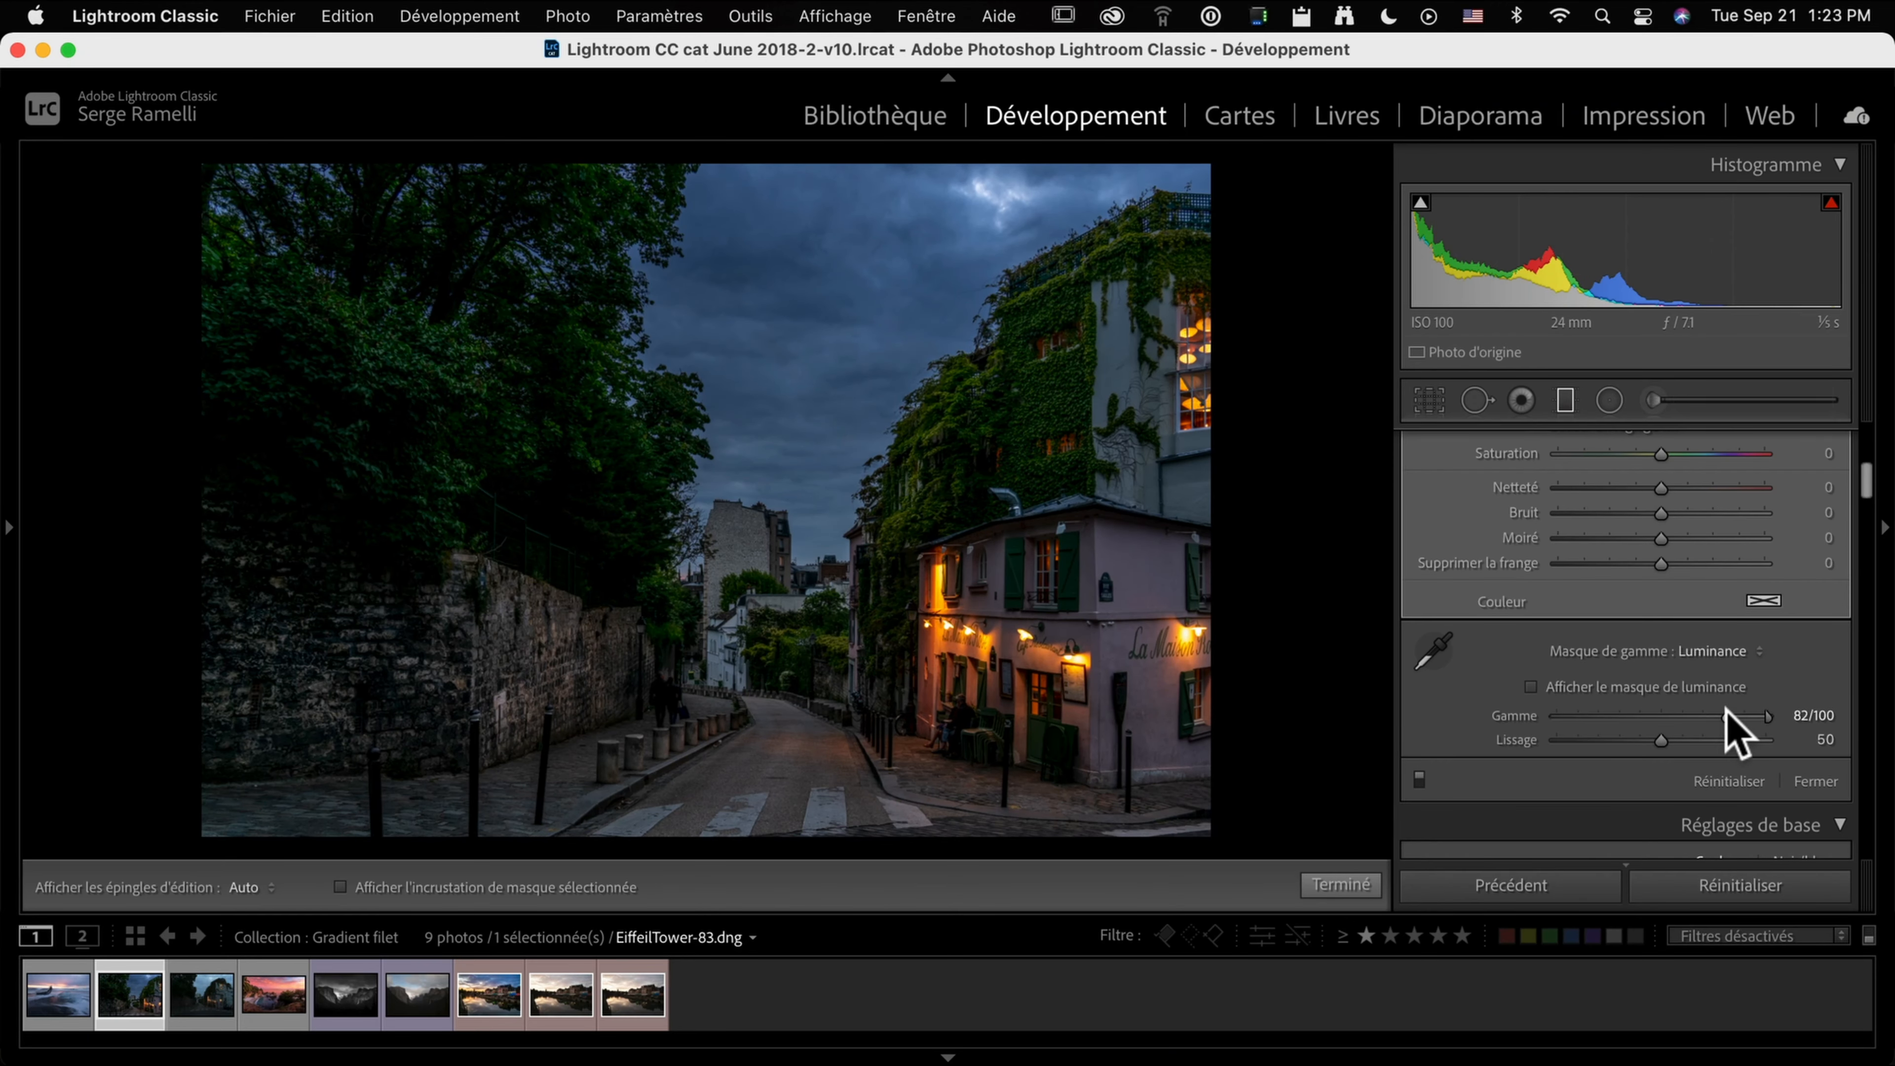
{"action": "left_click_drag", "start_coordinate": [1726, 715], "coordinate": [1615, 715]}
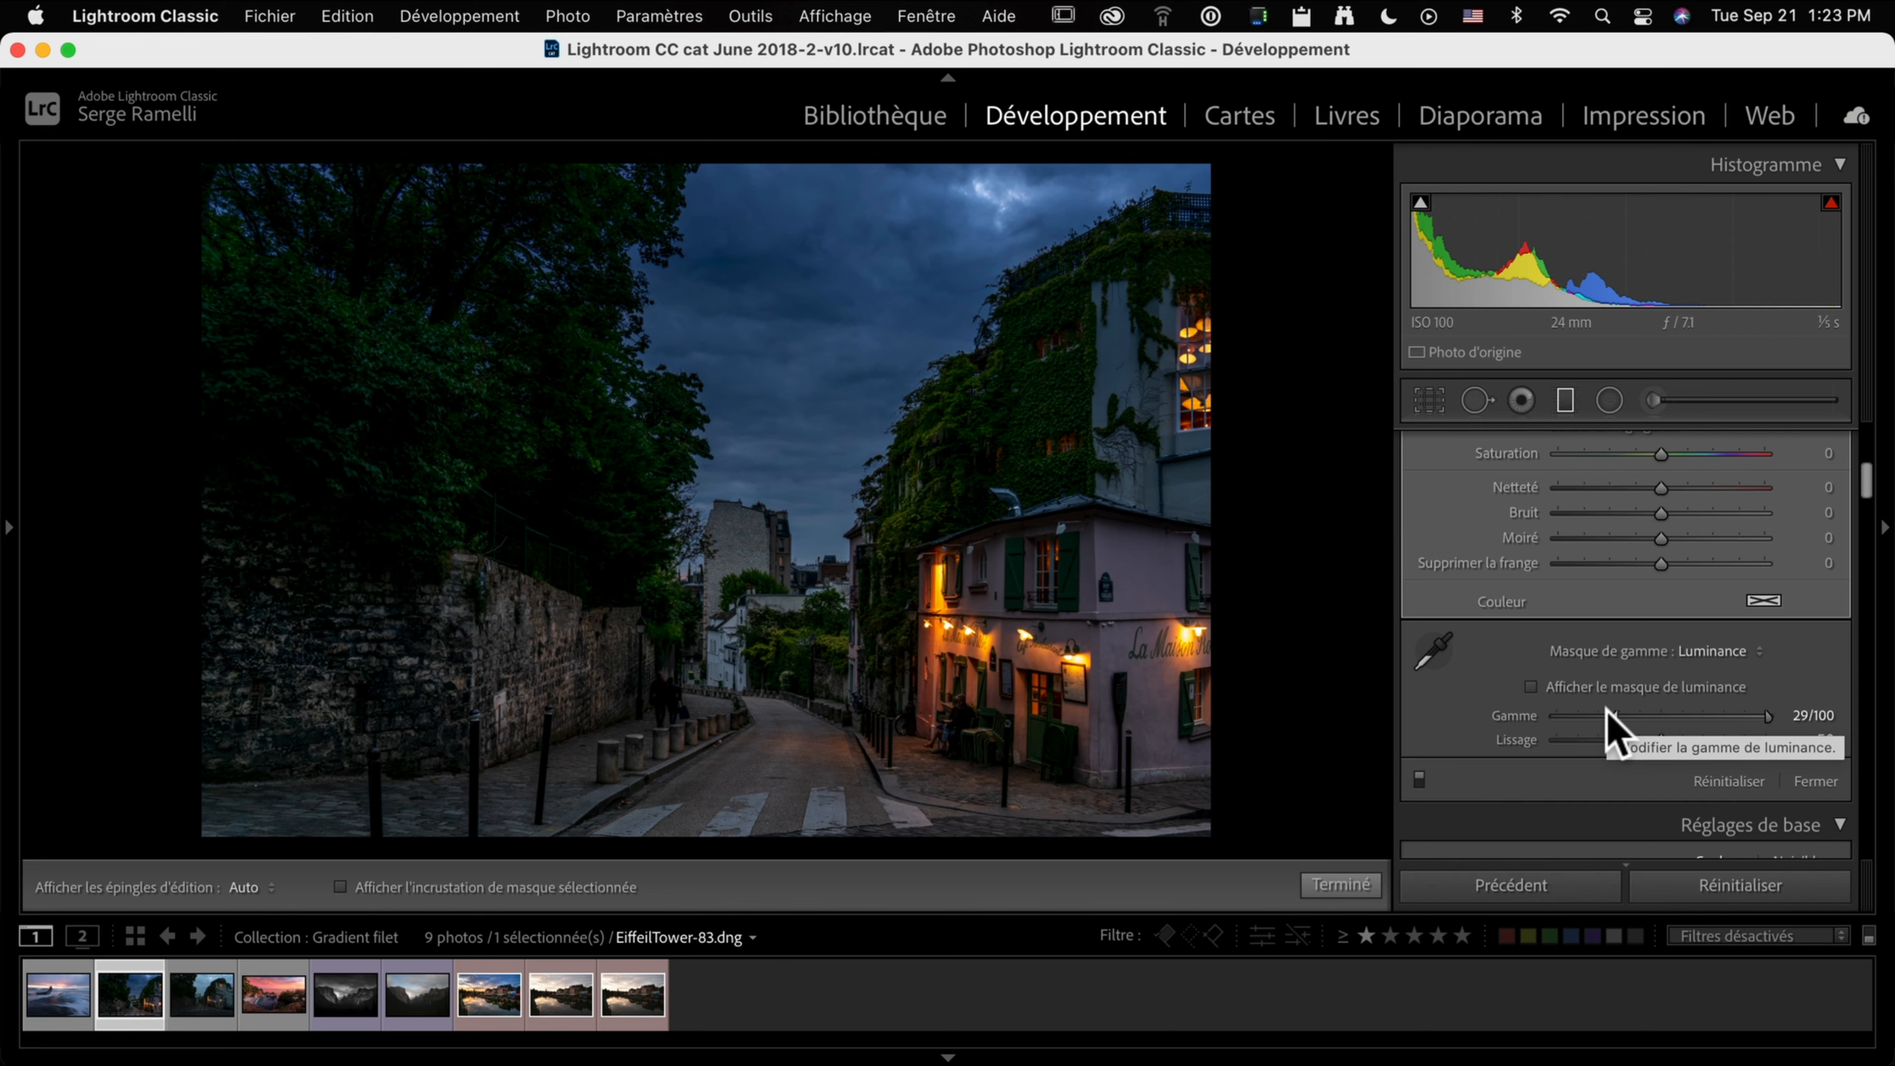
Switch the graduated filter's mask to brush editing in erase mode, with size 17 and automatic masking off.
{"action": "scroll", "coordinate": [1815, 463], "scroll_direction": "up", "scroll_amount": 5}
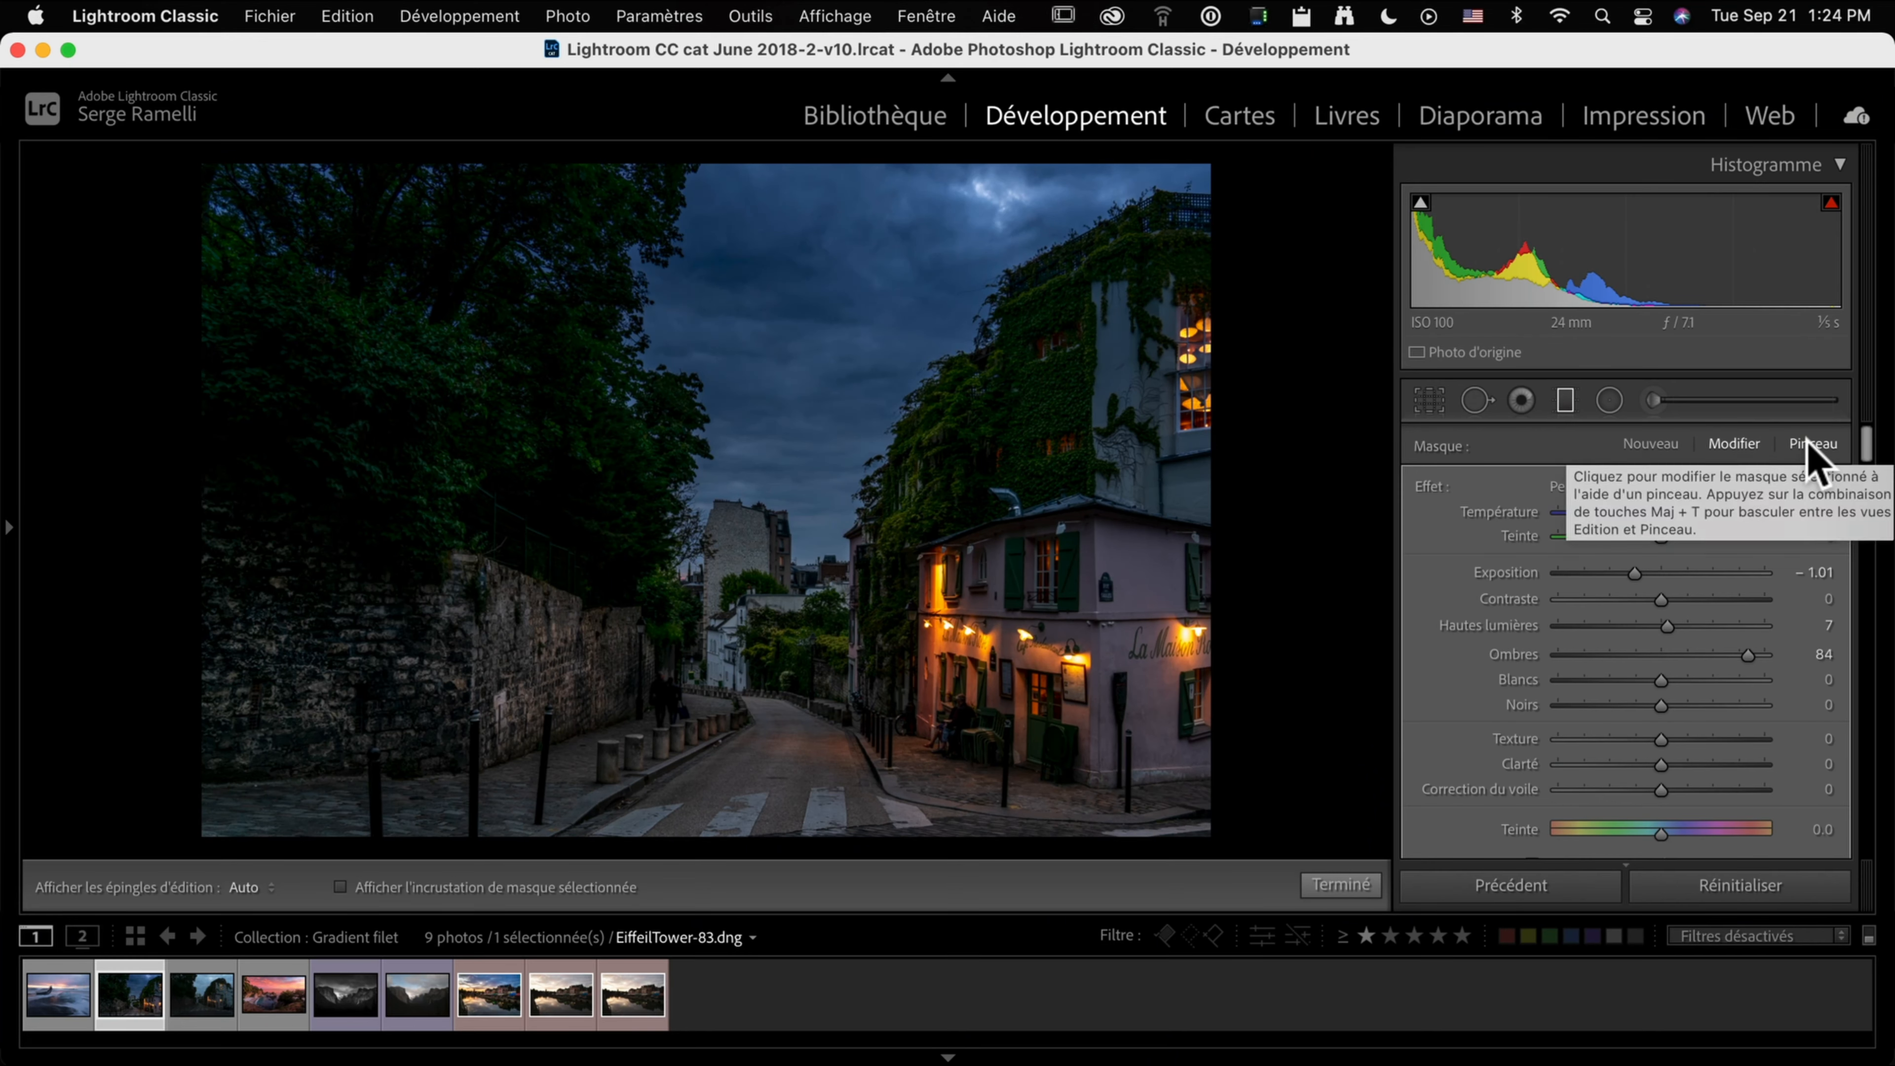
{"action": "left_click", "coordinate": [1809, 445]}
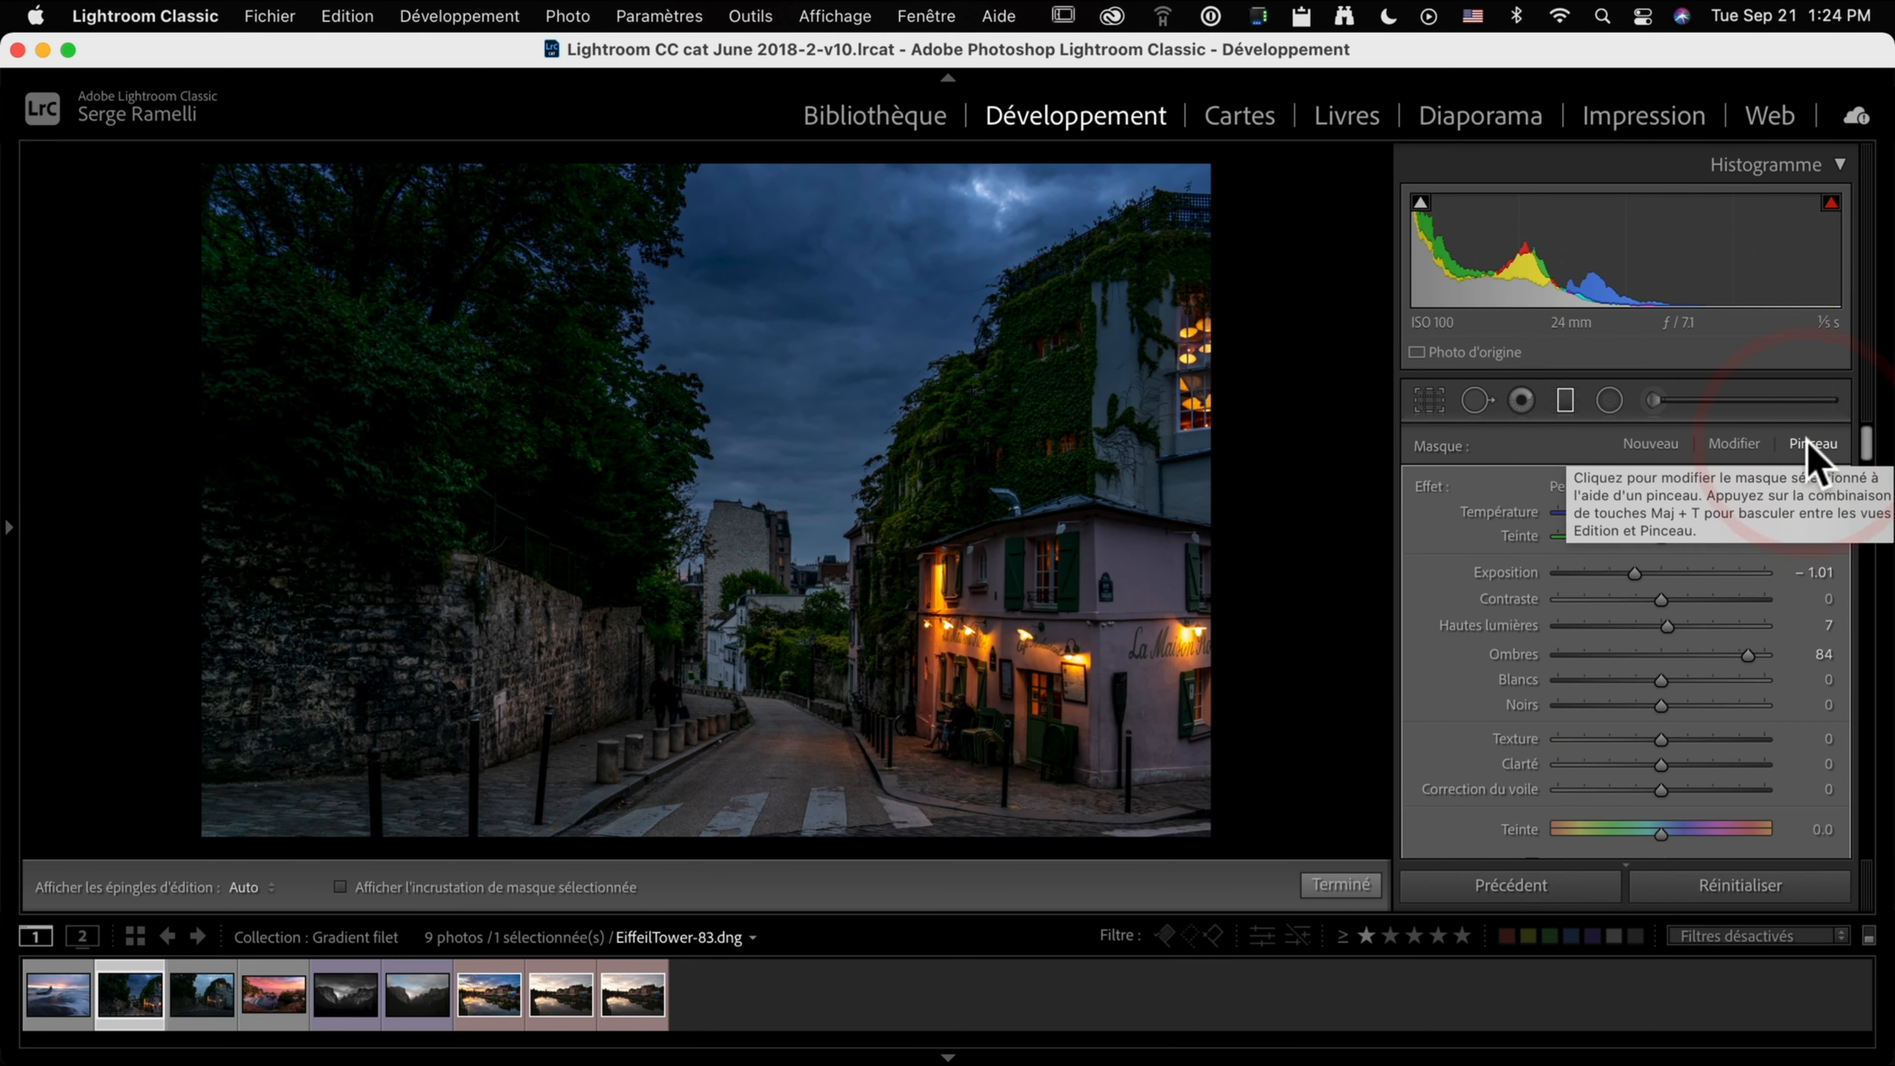
{"action": "scroll", "coordinate": [1869, 456], "scroll_direction": "down", "scroll_amount": 2}
{"action": "scroll", "coordinate": [1867, 478], "scroll_direction": "down", "scroll_amount": 3}
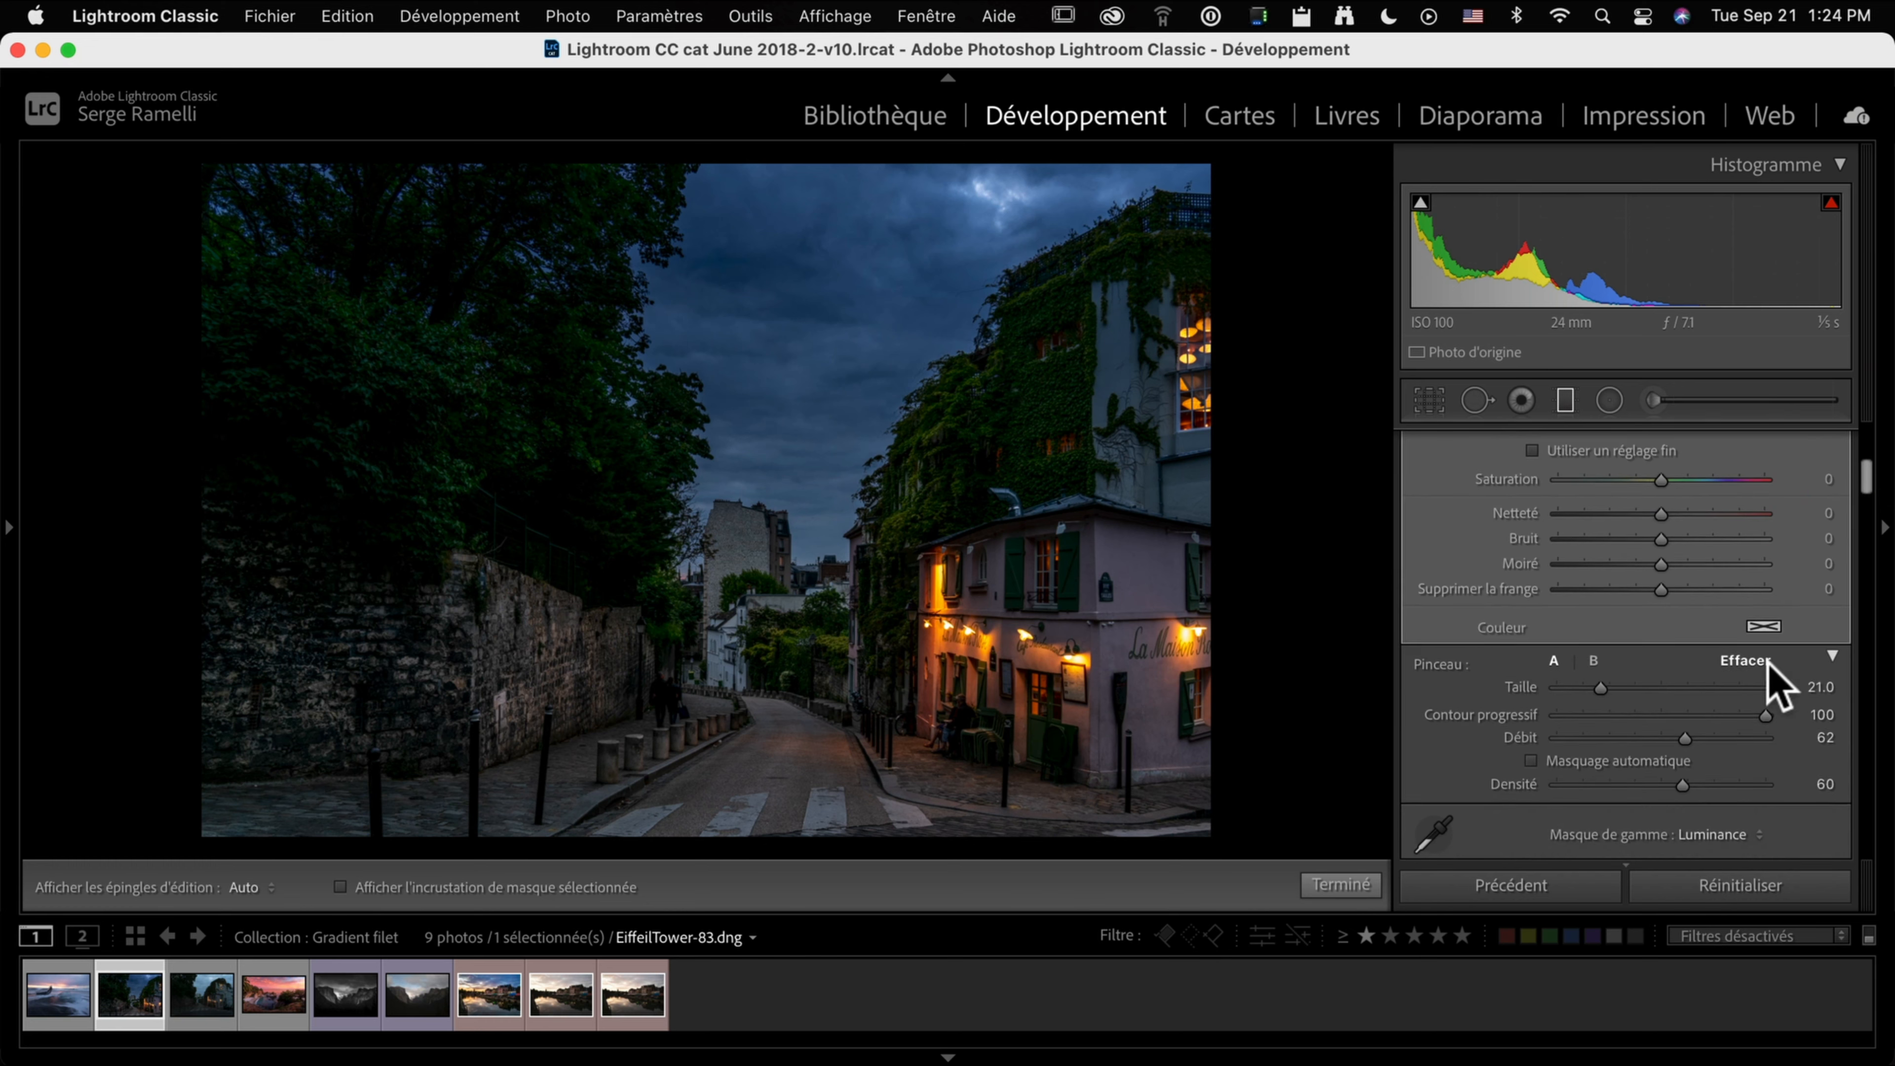
{"action": "left_click", "coordinate": [1748, 661]}
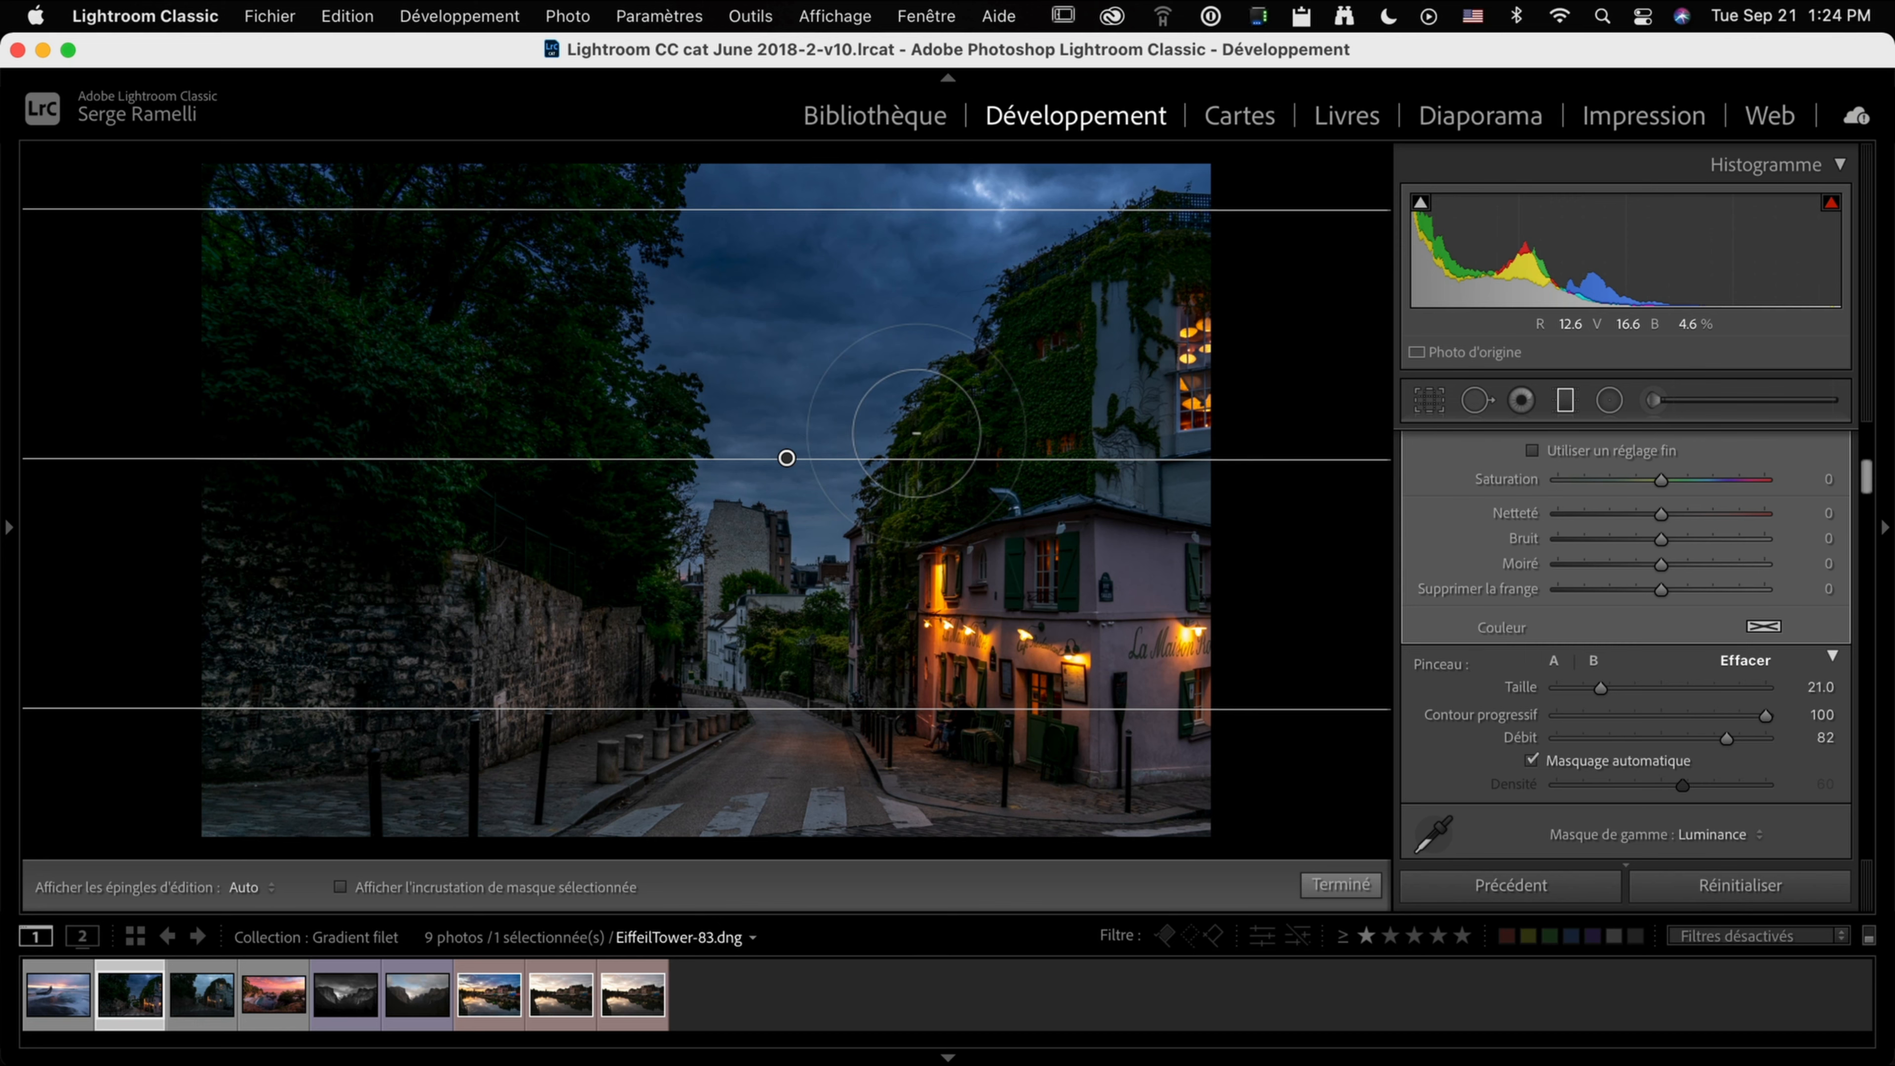
{"action": "scroll", "coordinate": [849, 177], "scroll_direction": "down", "scroll_amount": 3}
{"action": "scroll", "coordinate": [849, 177], "scroll_direction": "down", "scroll_amount": 4}
{"action": "scroll", "coordinate": [1064, 463], "scroll_direction": "up", "scroll_amount": 3}
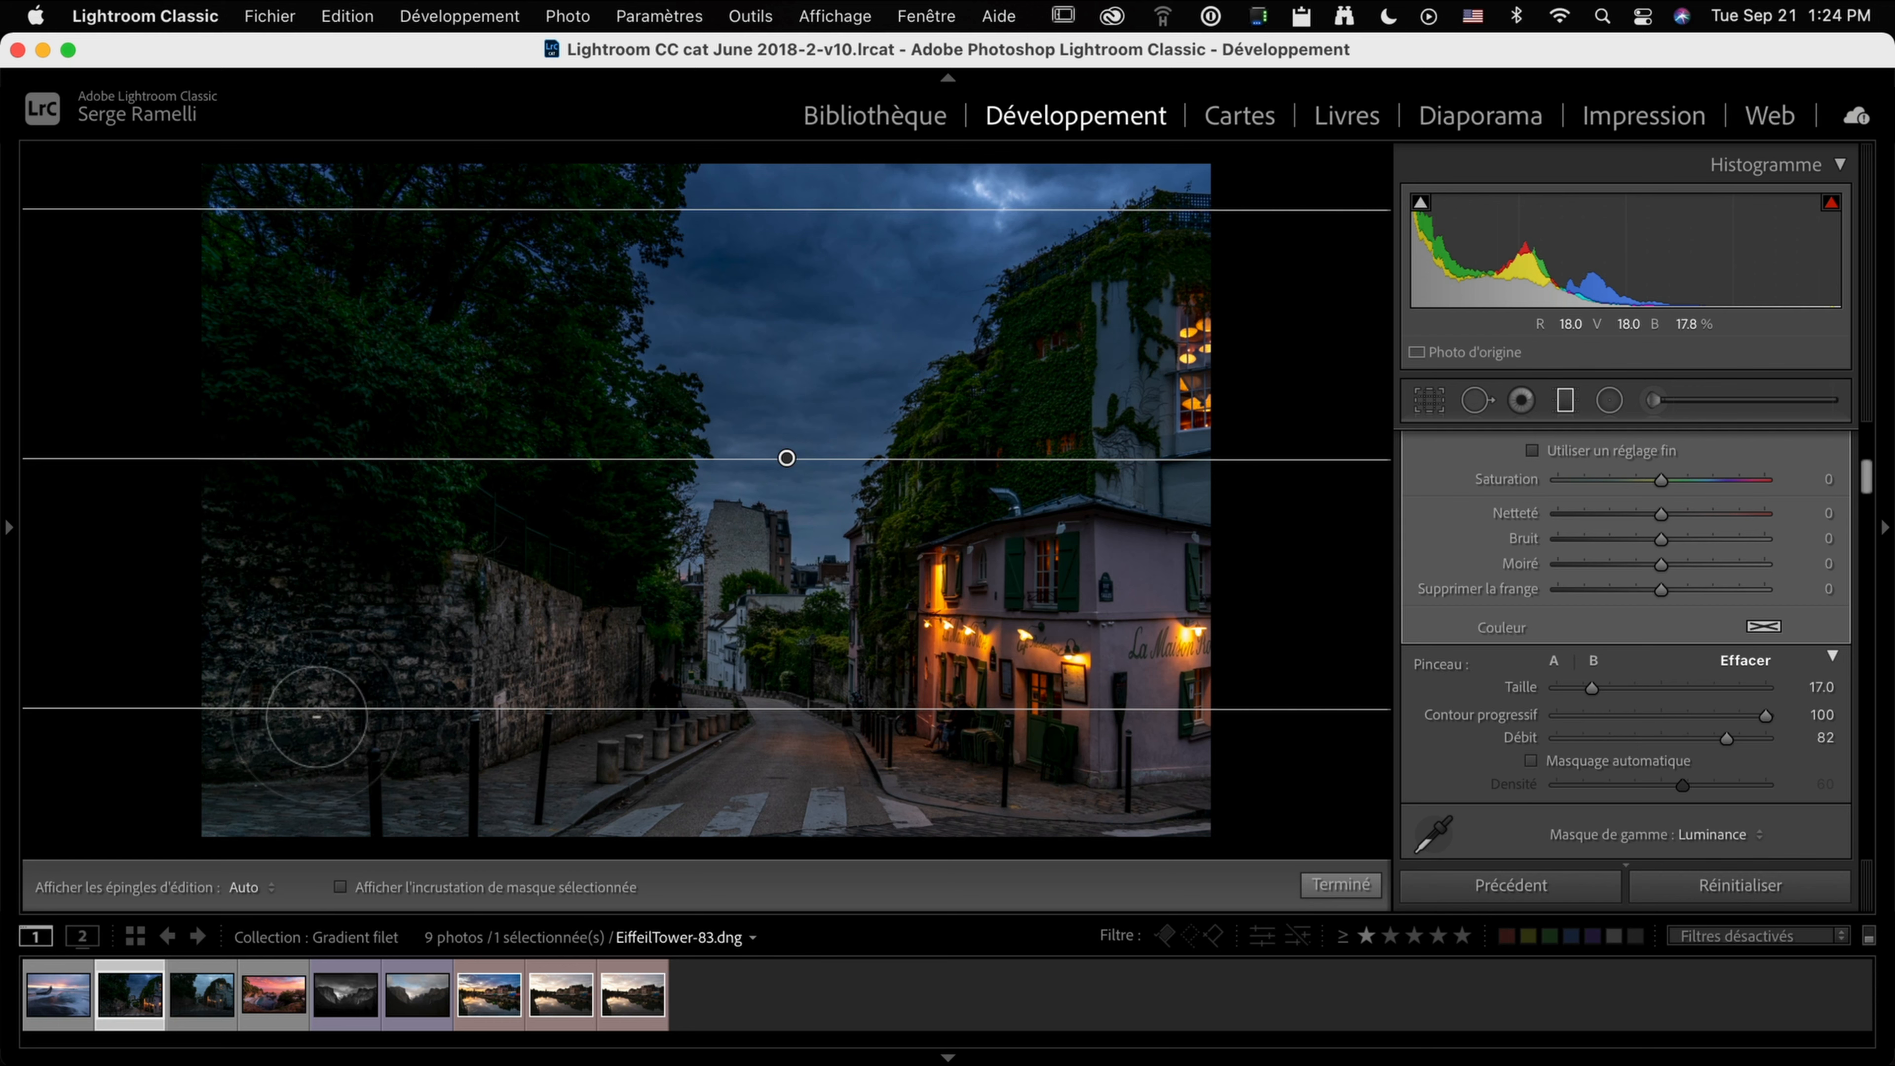
With the mask overlay shown, erase the filter from the large trees and ivy-covered facade using size 15 and flow 100, then hide the overlay.
{"action": "left_click", "coordinate": [618, 886]}
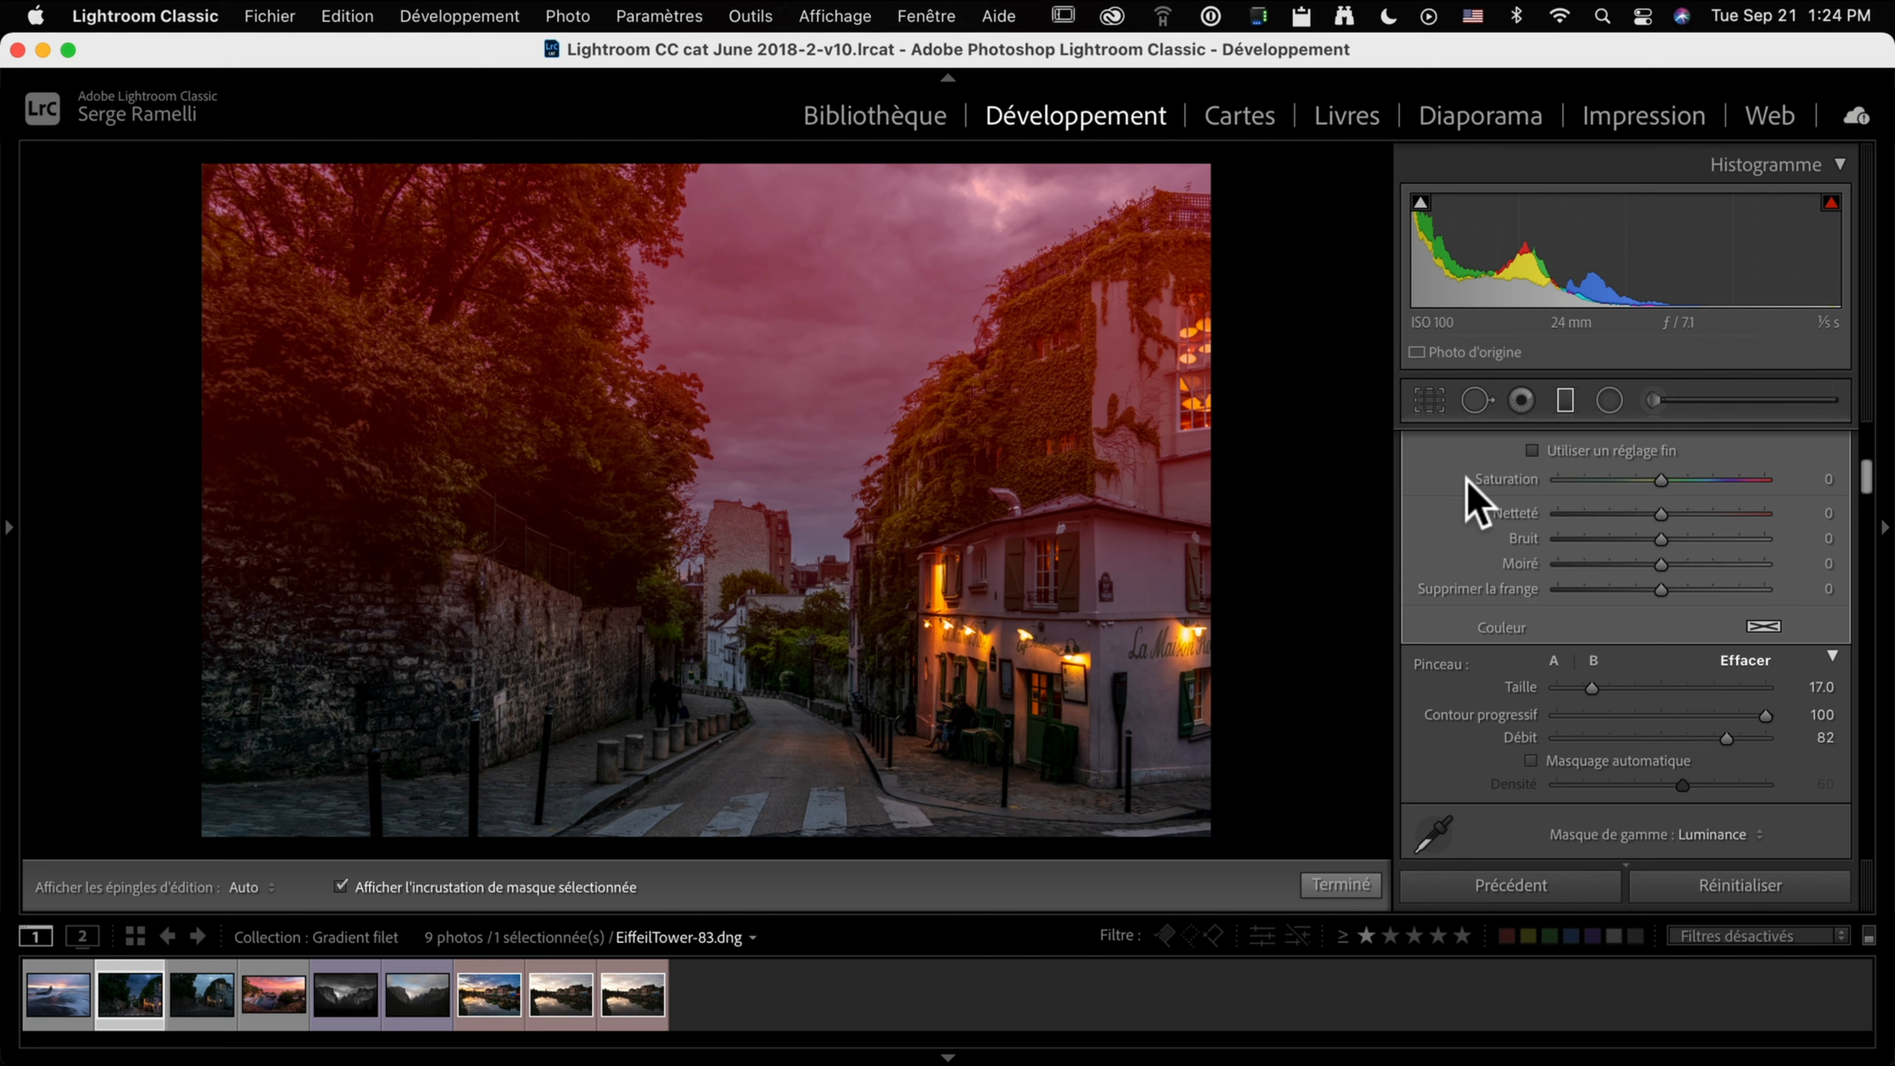
{"action": "key", "text": "bracketleft"}
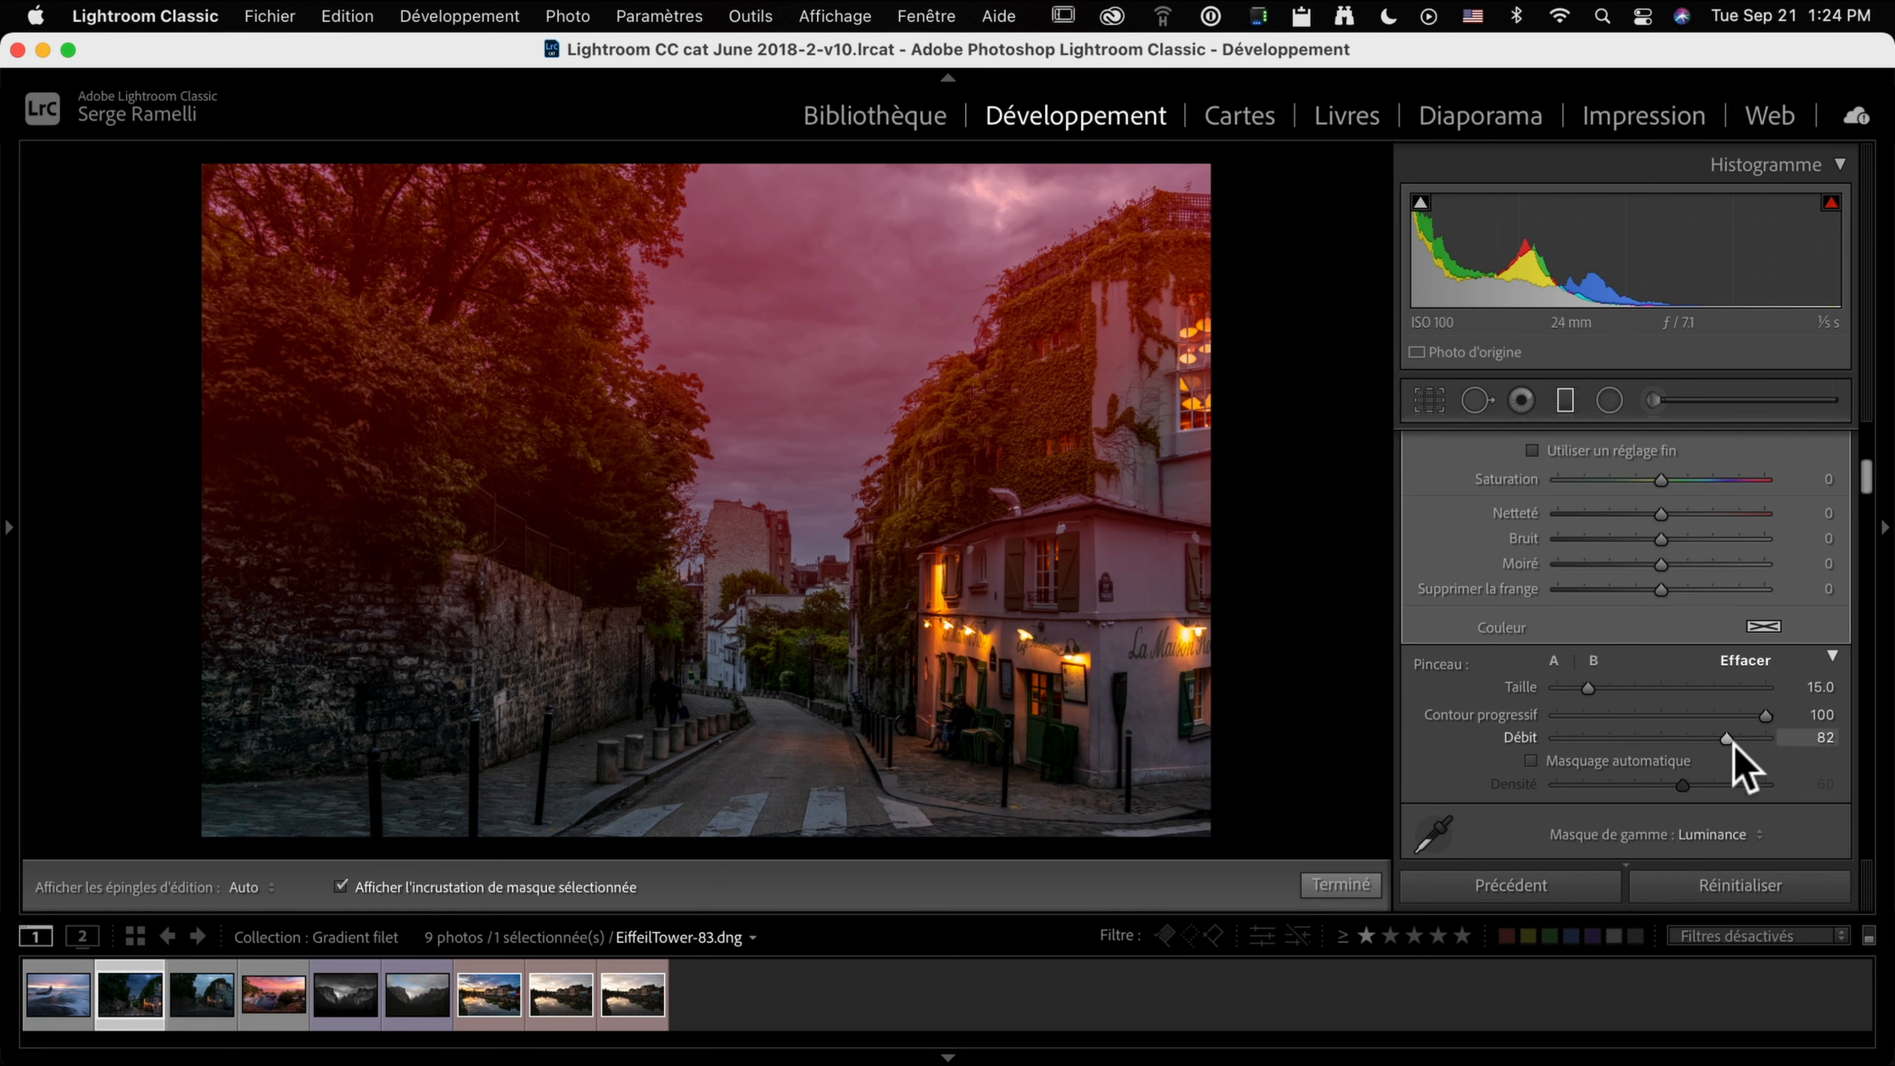
{"action": "key", "text": "h"}
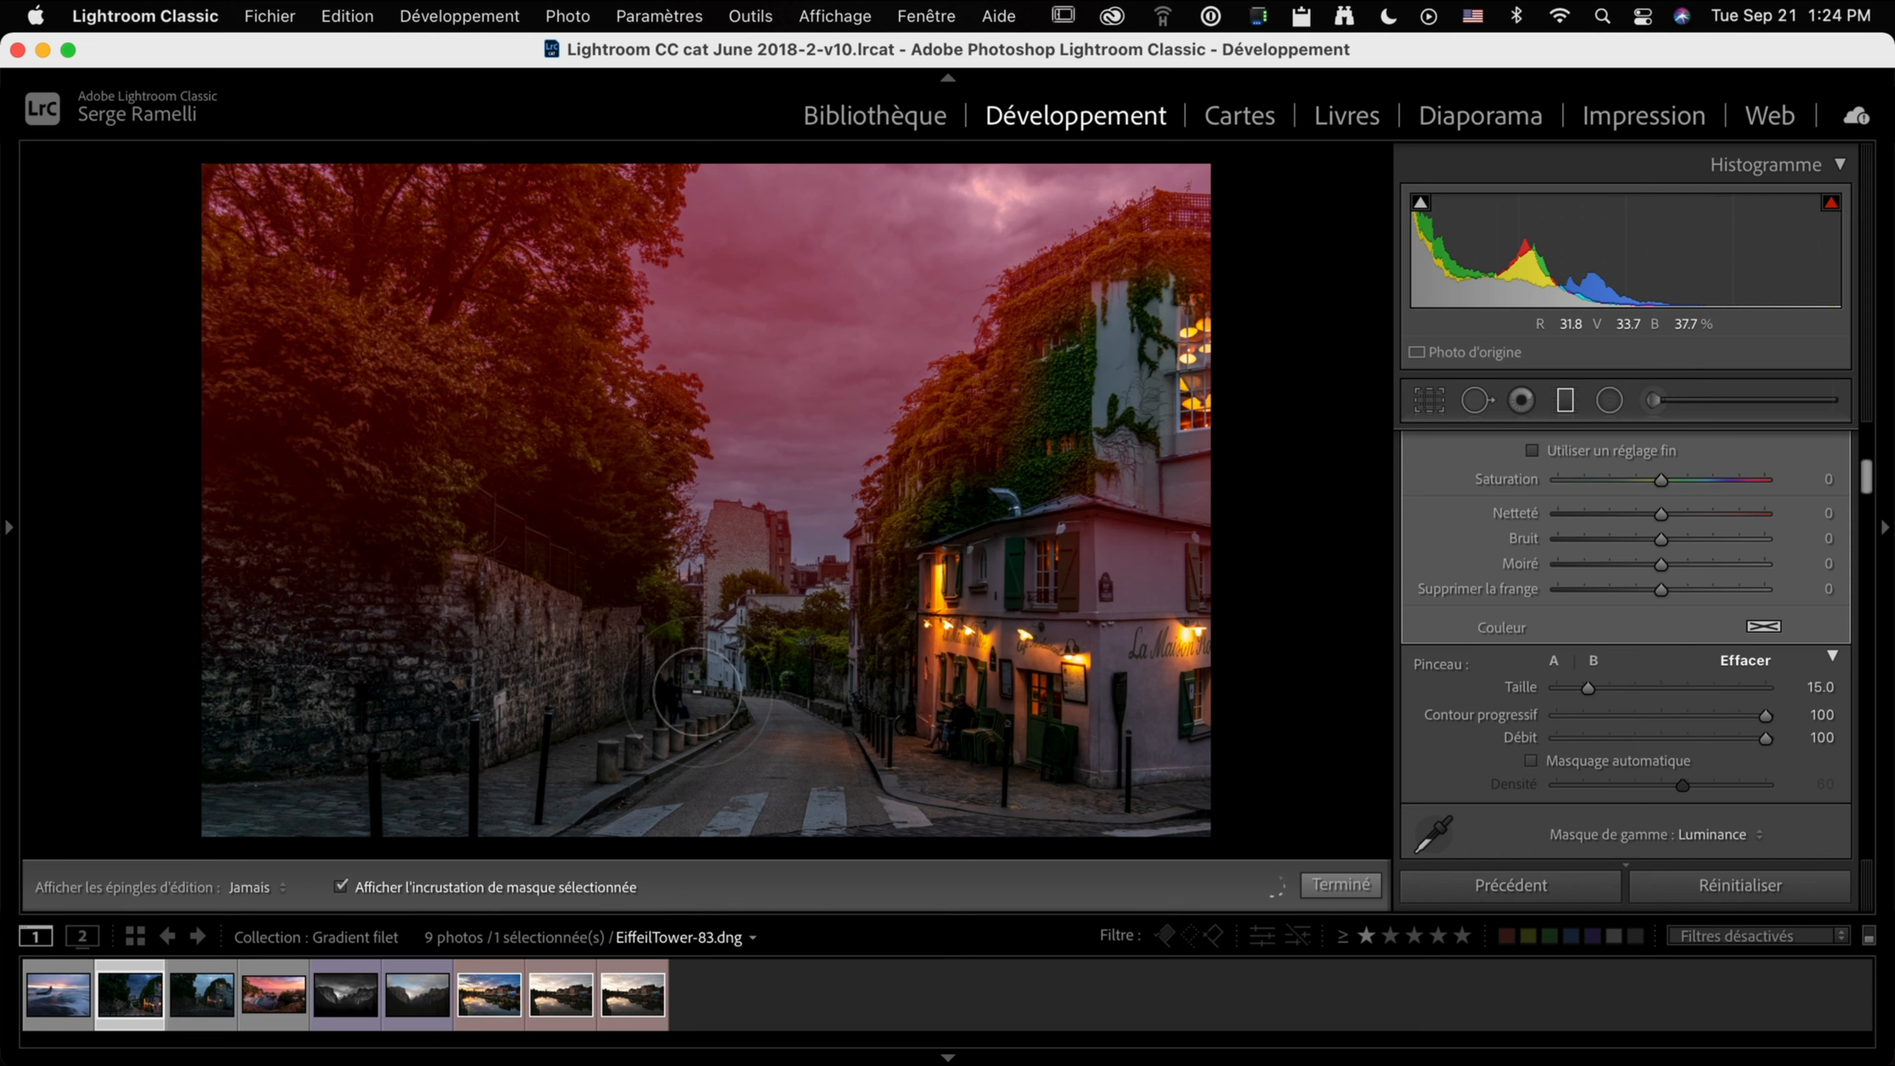
{"action": "mouse_move", "coordinate": [478, 474]}
{"action": "left_mouse_down"}
{"action": "mouse_move", "coordinate": [593, 466]}
{"action": "mouse_move", "coordinate": [571, 424]}
{"action": "mouse_move", "coordinate": [522, 444]}
{"action": "mouse_move", "coordinate": [491, 304]}
{"action": "mouse_move", "coordinate": [512, 296]}
{"action": "mouse_move", "coordinate": [507, 190]}
{"action": "mouse_move", "coordinate": [413, 182]}
{"action": "mouse_move", "coordinate": [202, 239]}
{"action": "mouse_move", "coordinate": [267, 453]}
{"action": "mouse_move", "coordinate": [381, 457]}
{"action": "mouse_move", "coordinate": [435, 376]}
{"action": "mouse_move", "coordinate": [520, 423]}
{"action": "mouse_move", "coordinate": [466, 191]}
{"action": "mouse_move", "coordinate": [239, 190]}
{"action": "mouse_move", "coordinate": [338, 353]}
{"action": "left_mouse_up"}
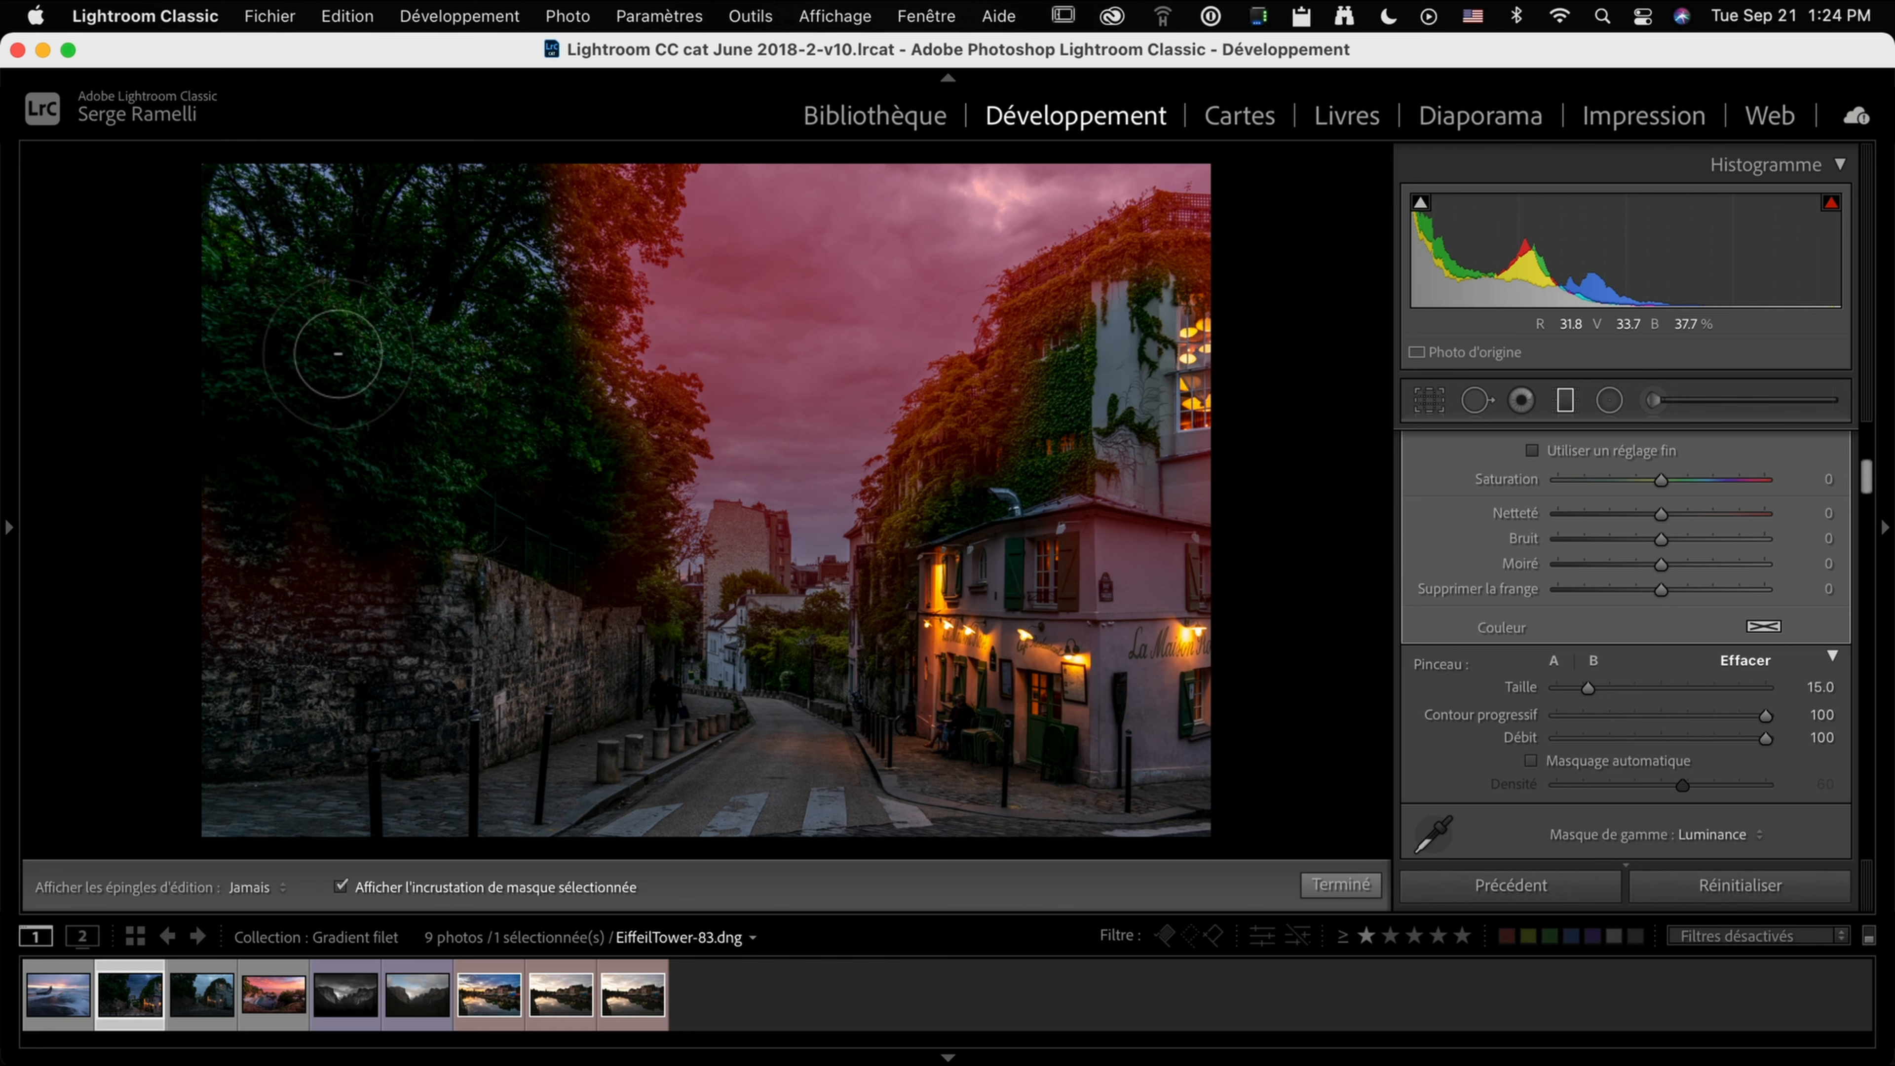
{"action": "key", "text": "h"}
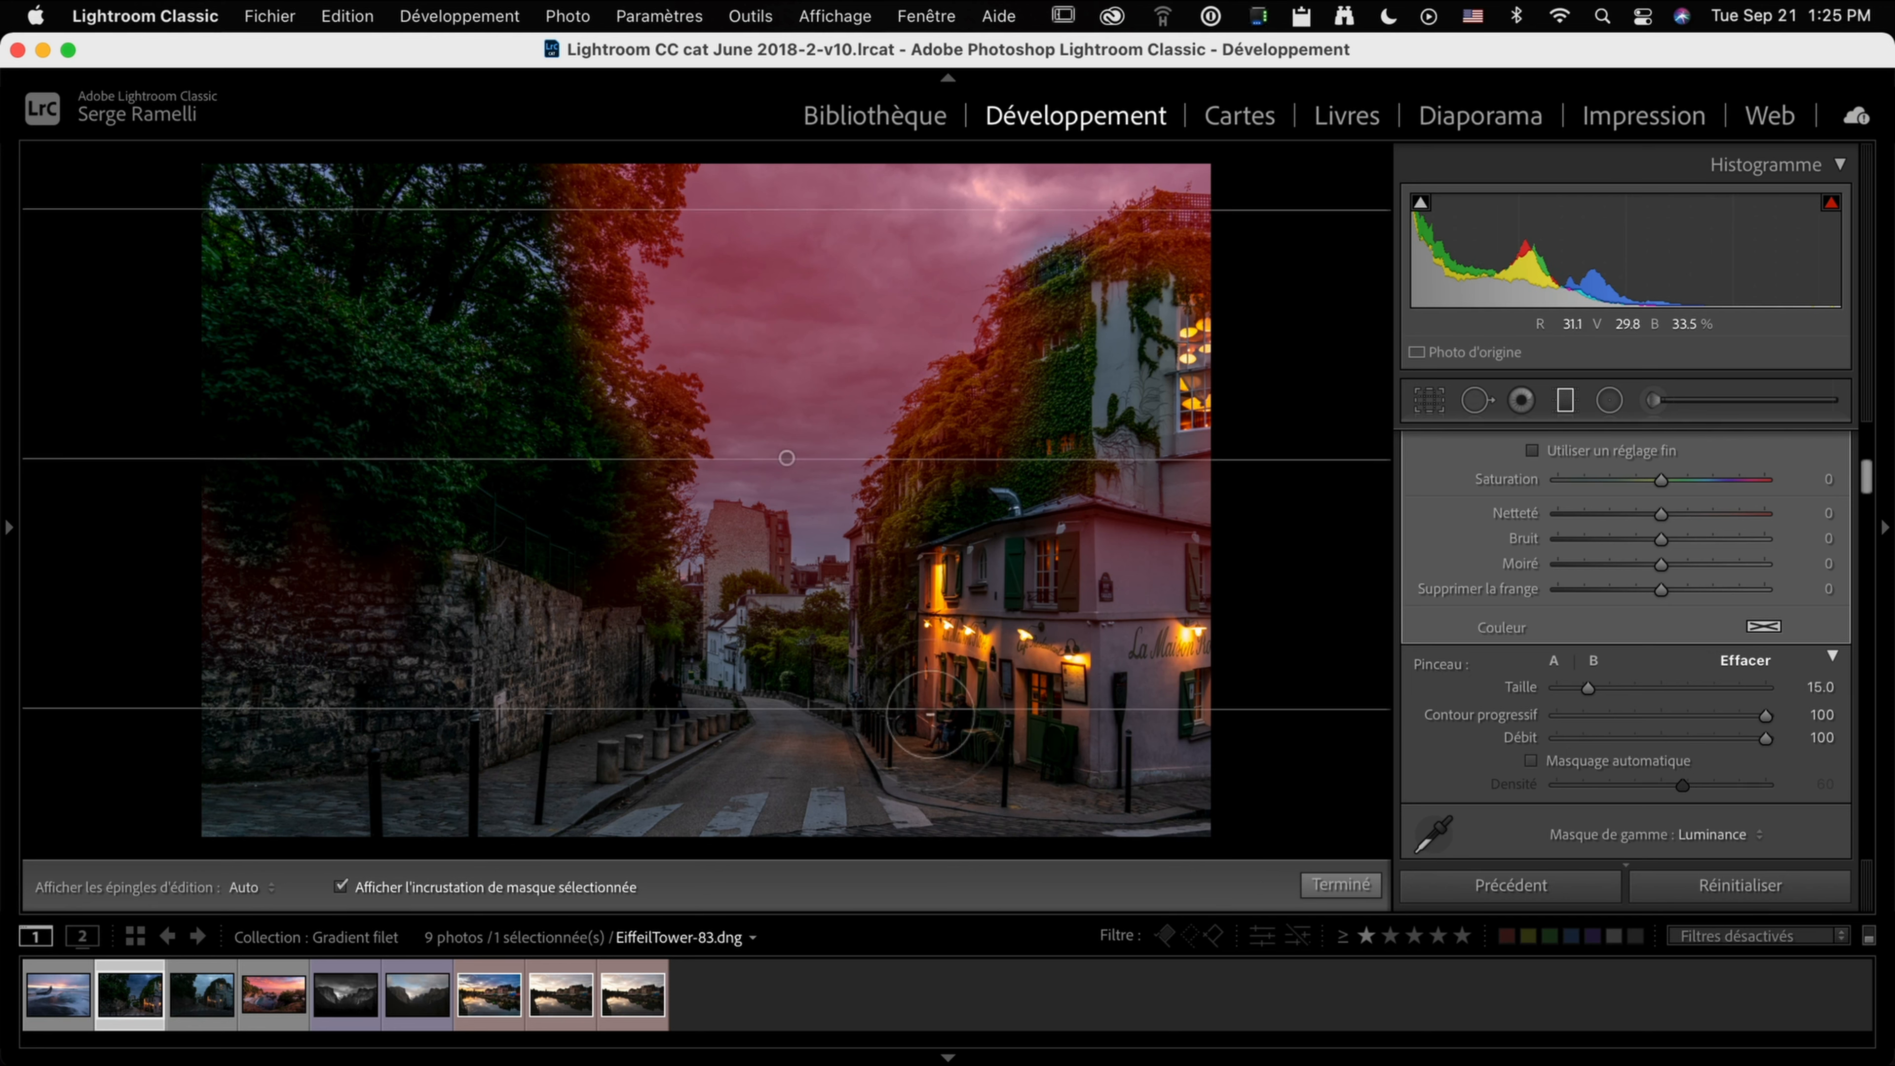
{"action": "left_click", "coordinate": [340, 887]}
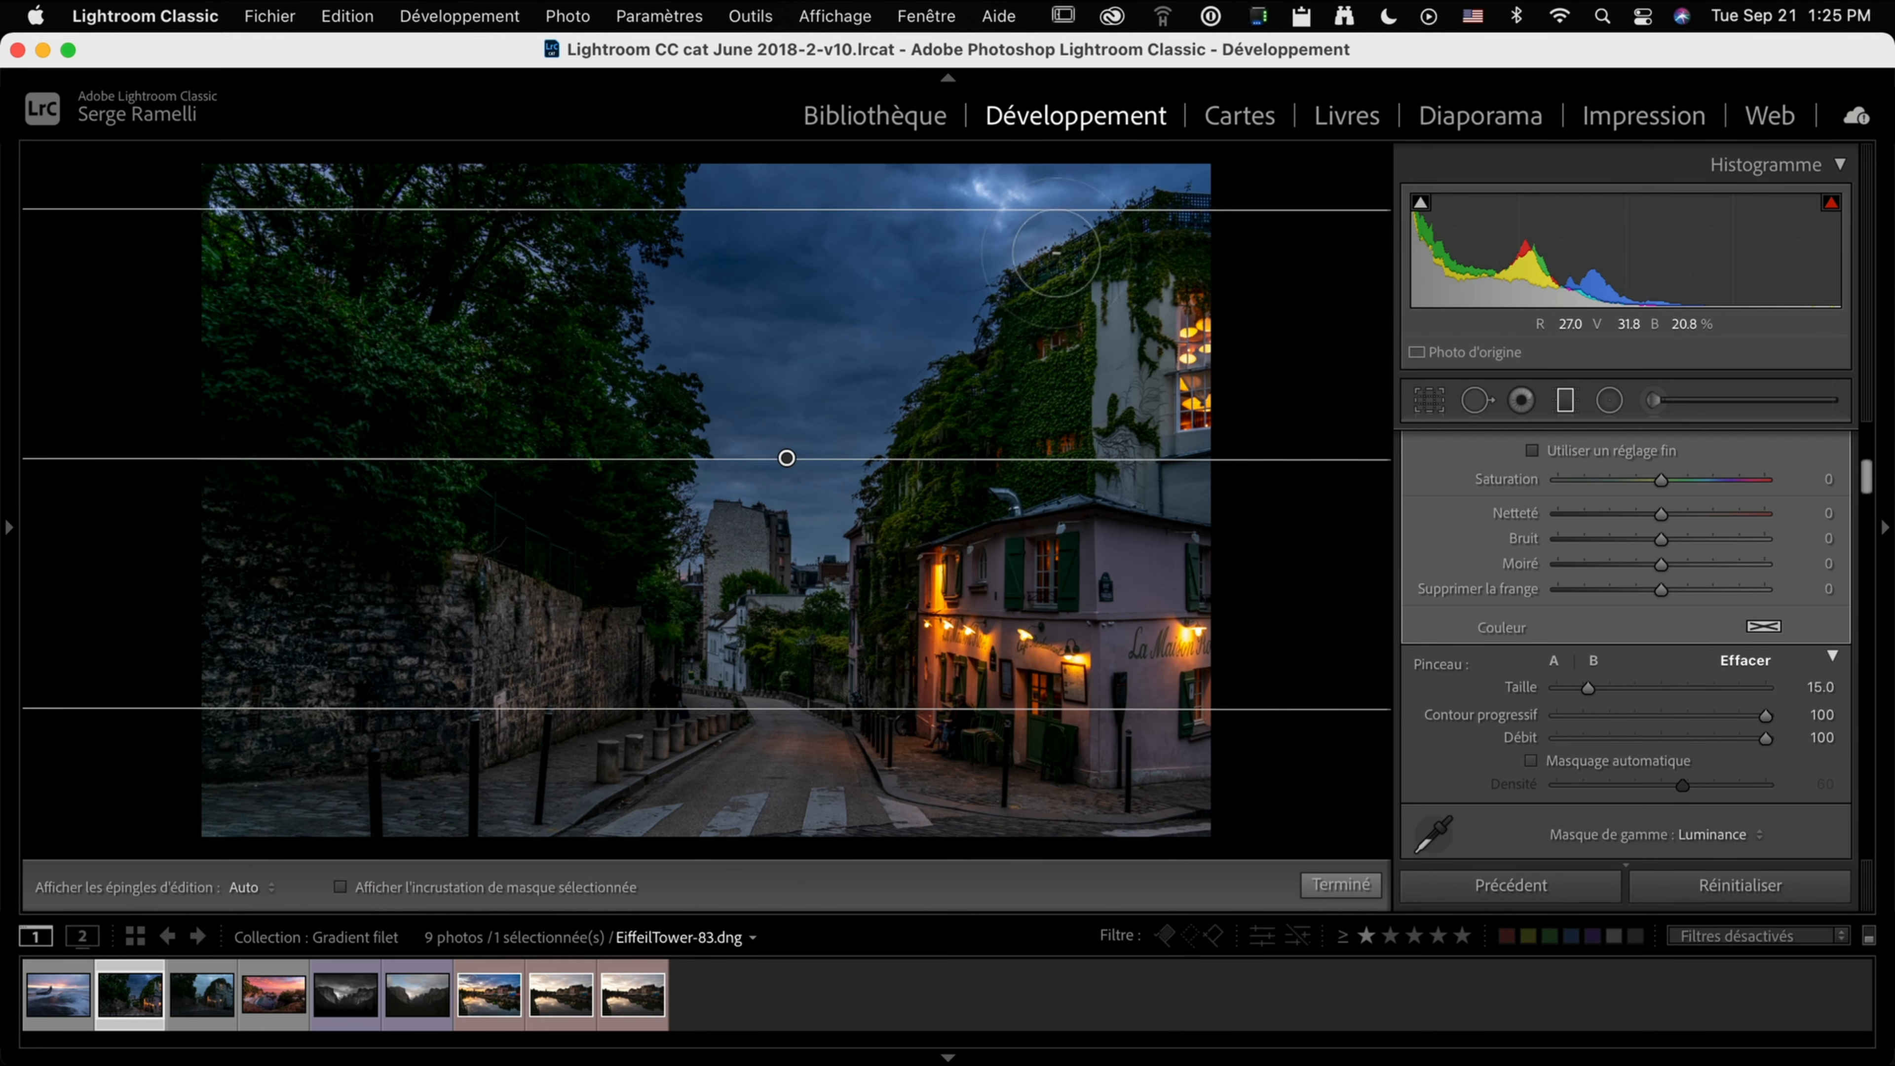
Undo the last erasing on the ivy-covered building and set the eraser to size 19 with automatic masking on.
{"action": "key", "text": "h"}
{"action": "key", "text": "h"}
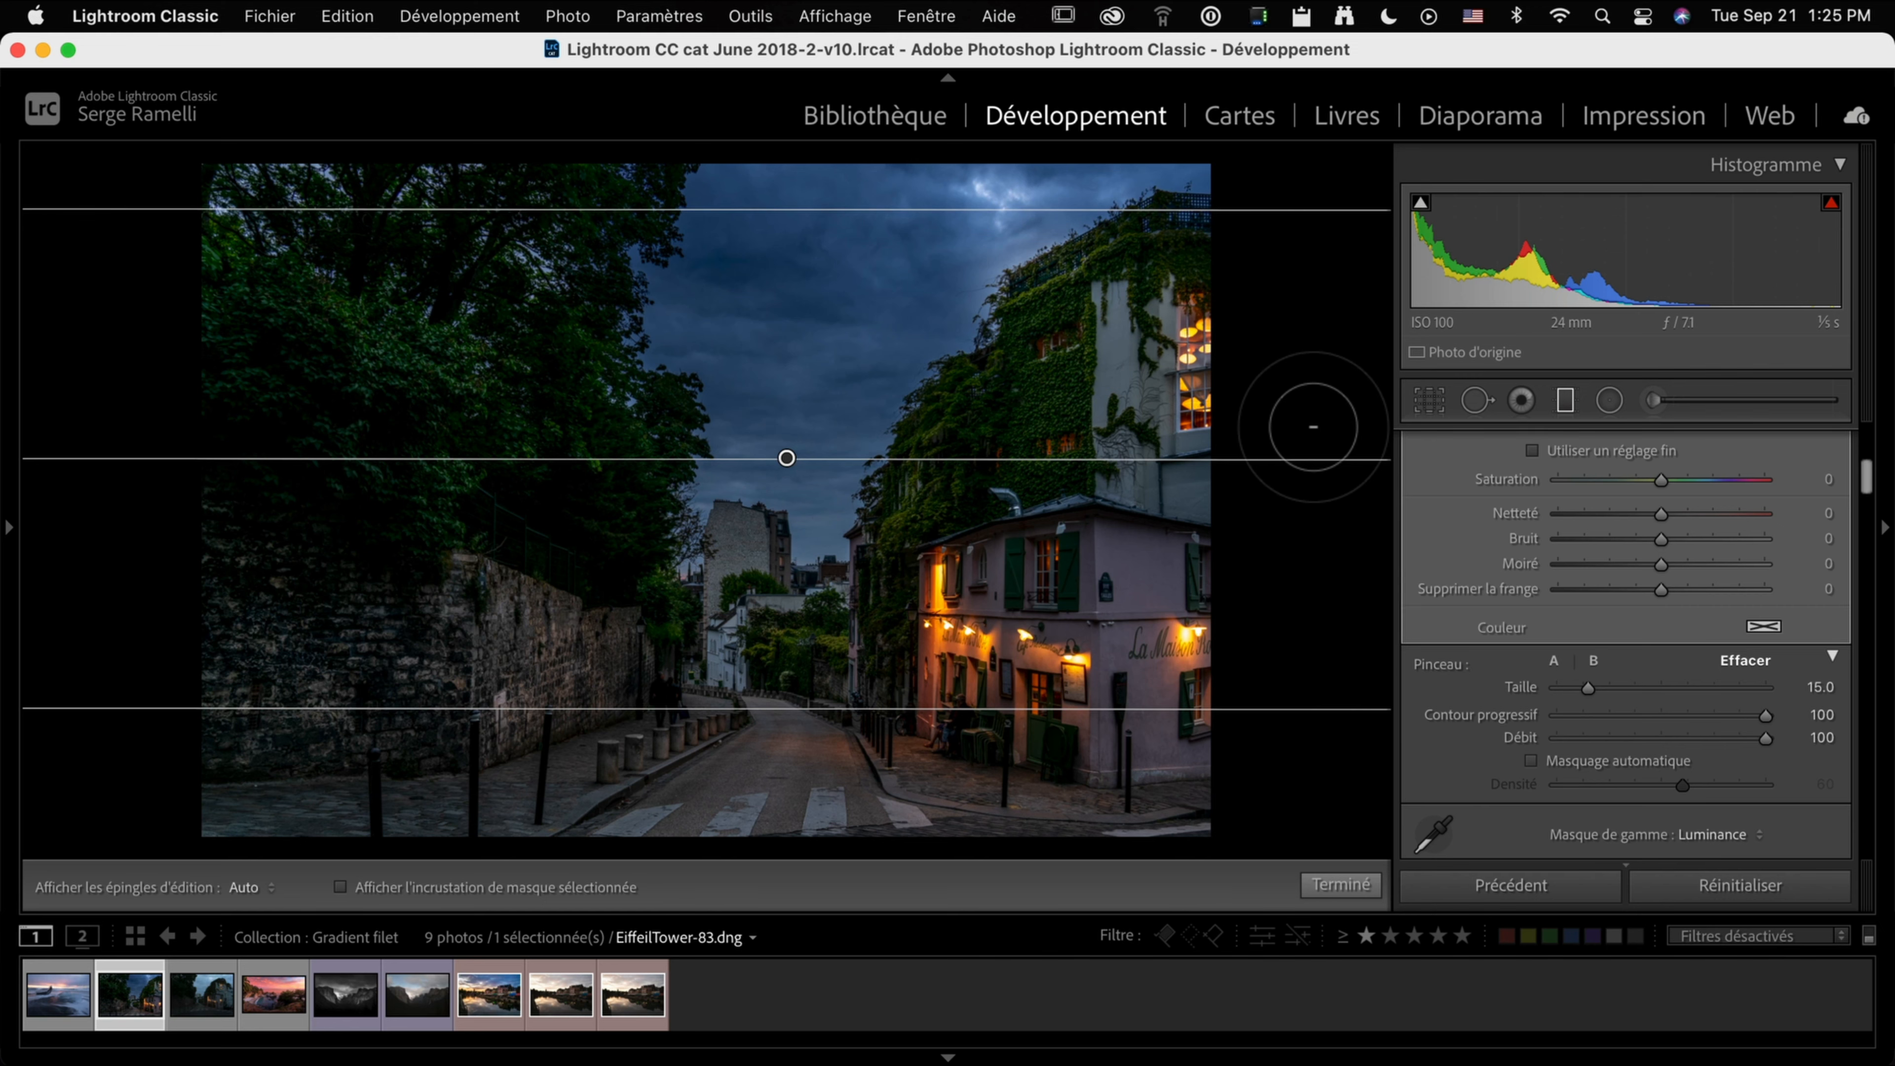
{"action": "key", "text": "super+z"}
{"action": "key", "text": "super+z"}
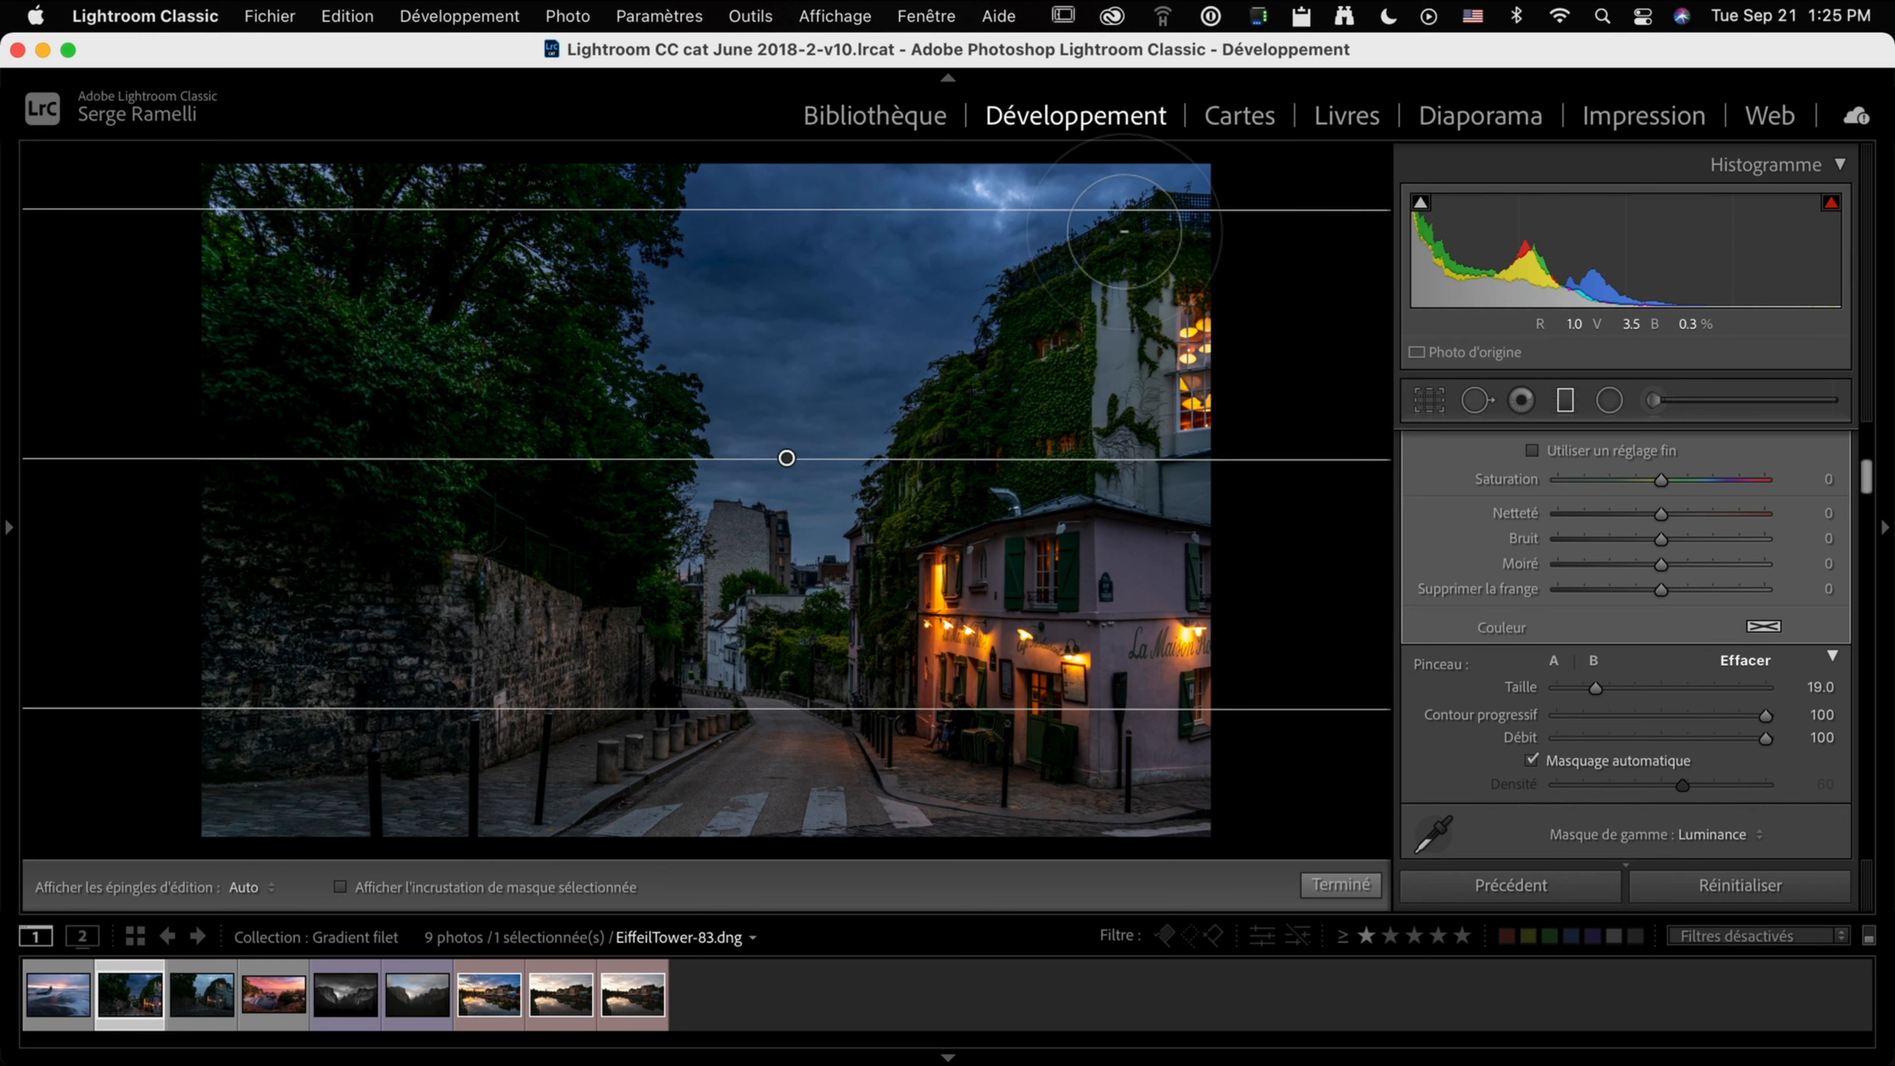
Try erasing the filter from the ivy-covered building with automatic masking, undo it, and reduce the eraser's flow to 59.
{"action": "key", "text": "h"}
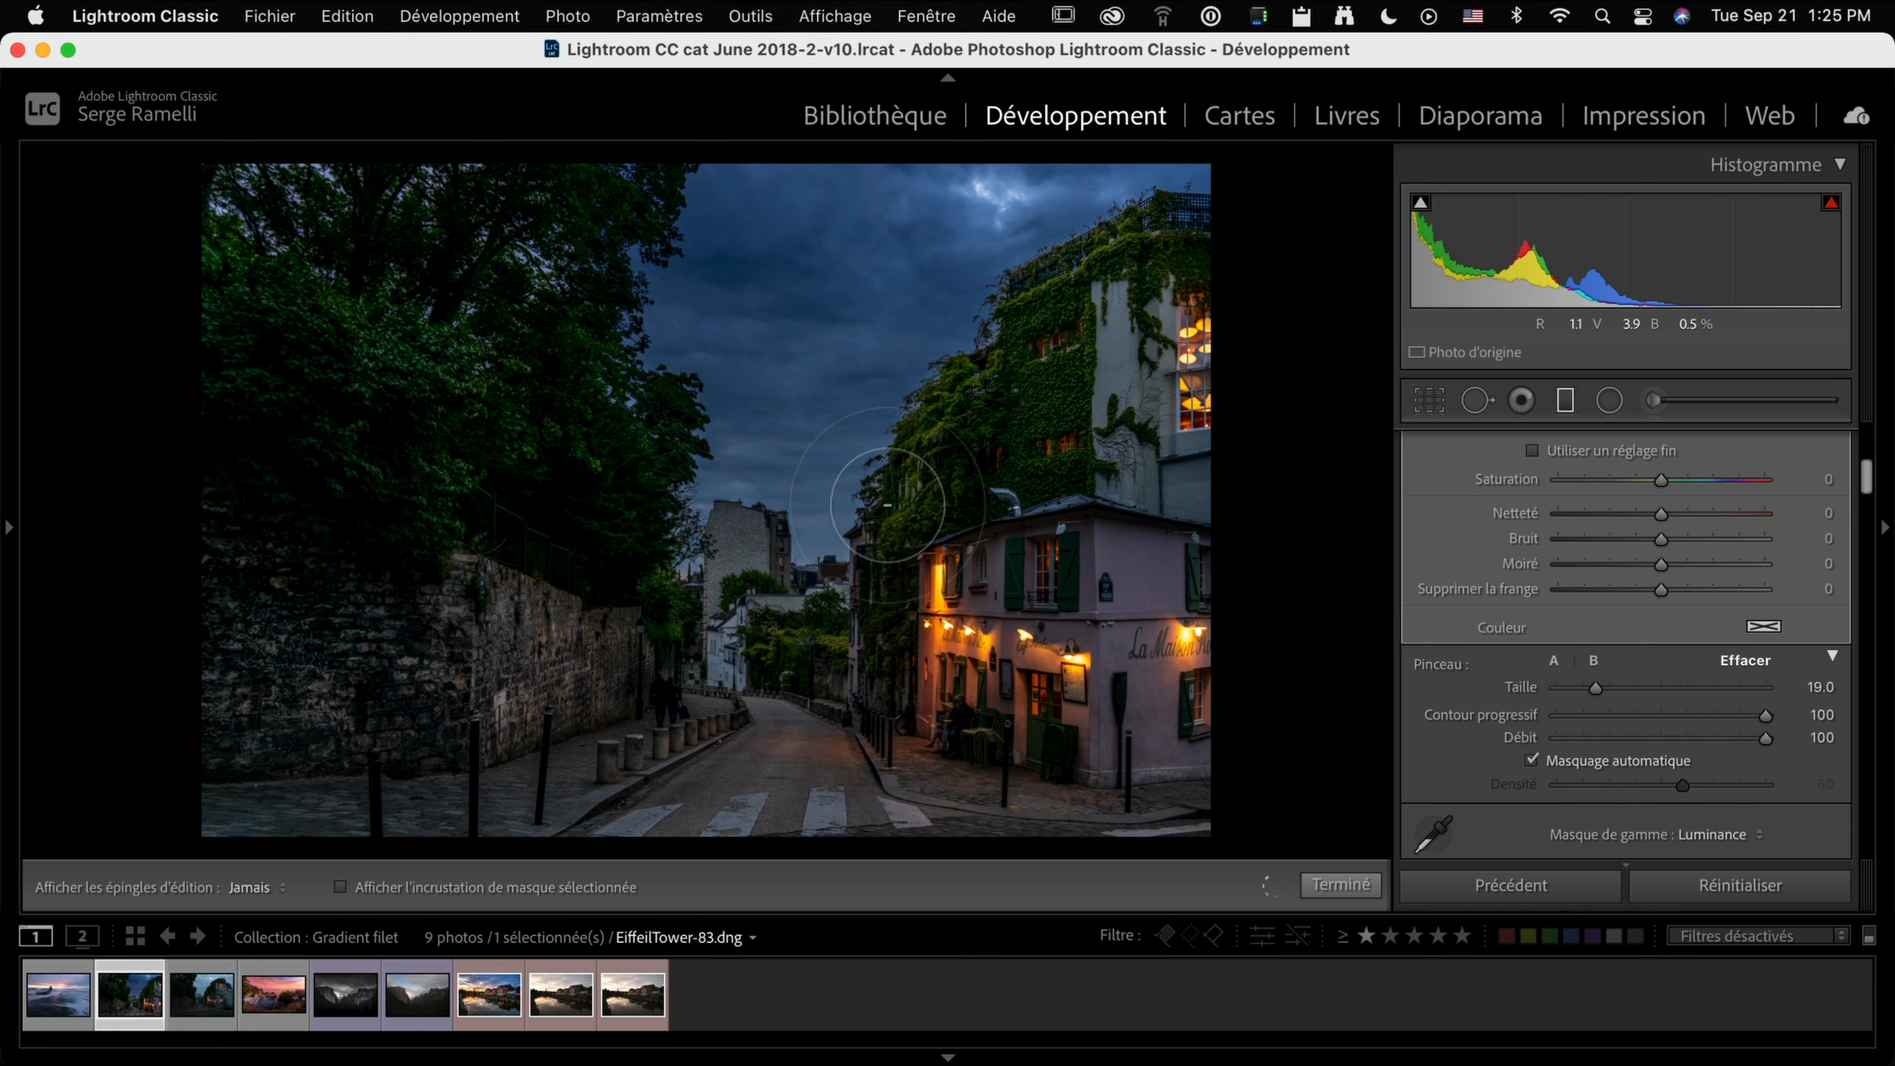
{"action": "key", "text": "h"}
{"action": "key", "text": "h"}
{"action": "key", "text": "h"}
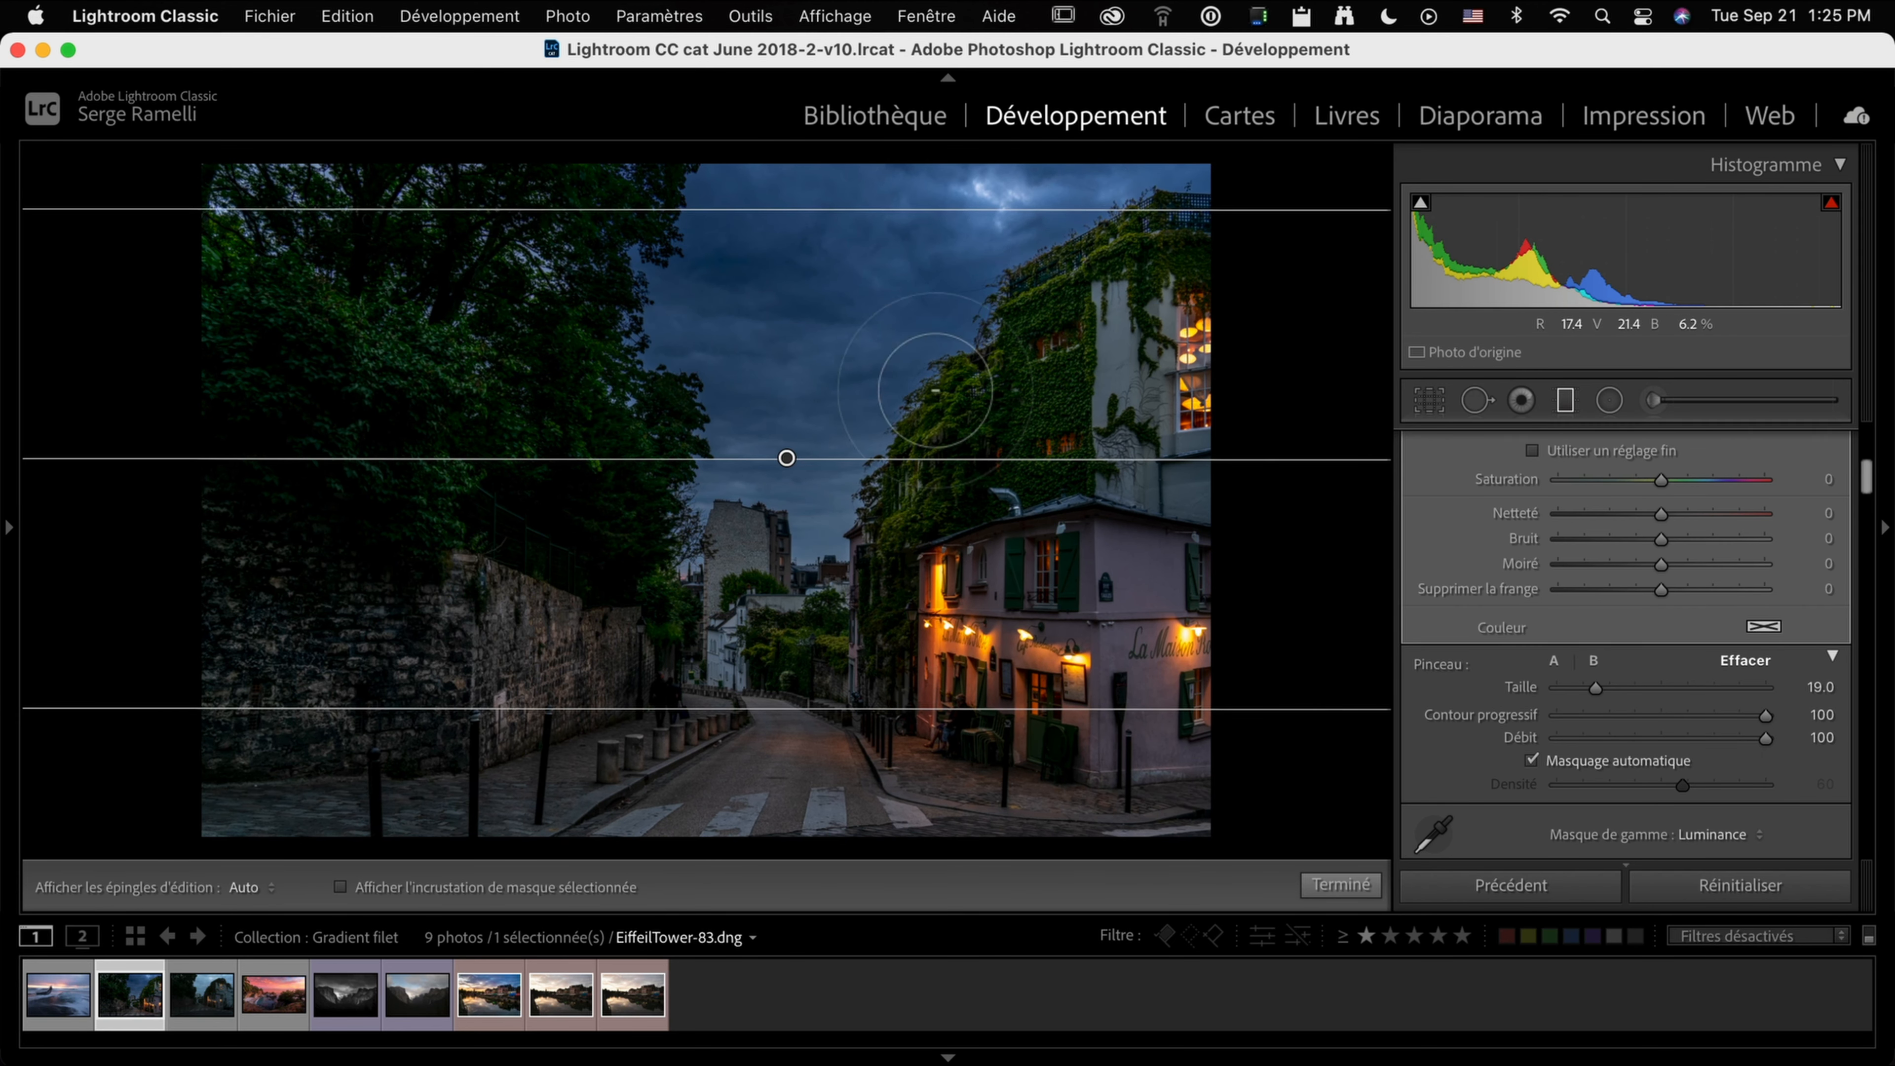
{"action": "key", "text": "z"}
{"action": "key", "text": "z"}
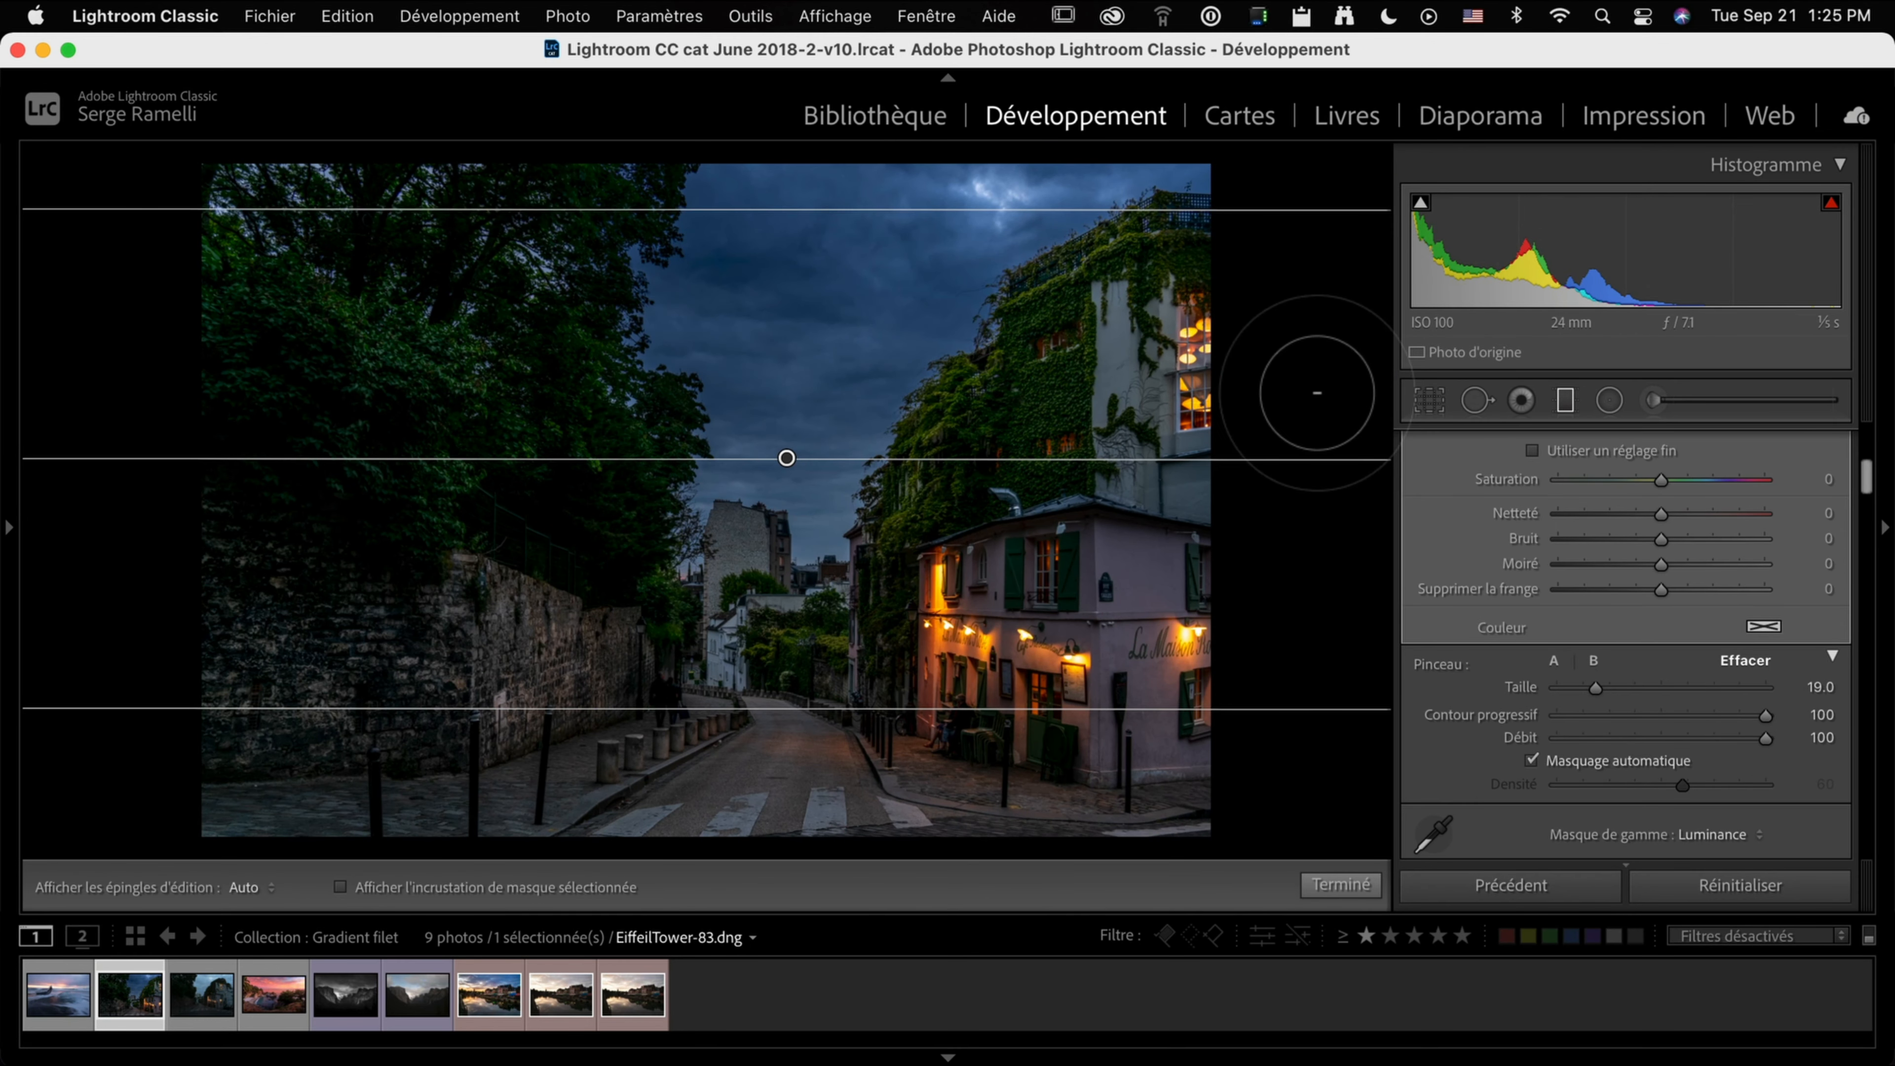
{"action": "key", "text": "super+z"}
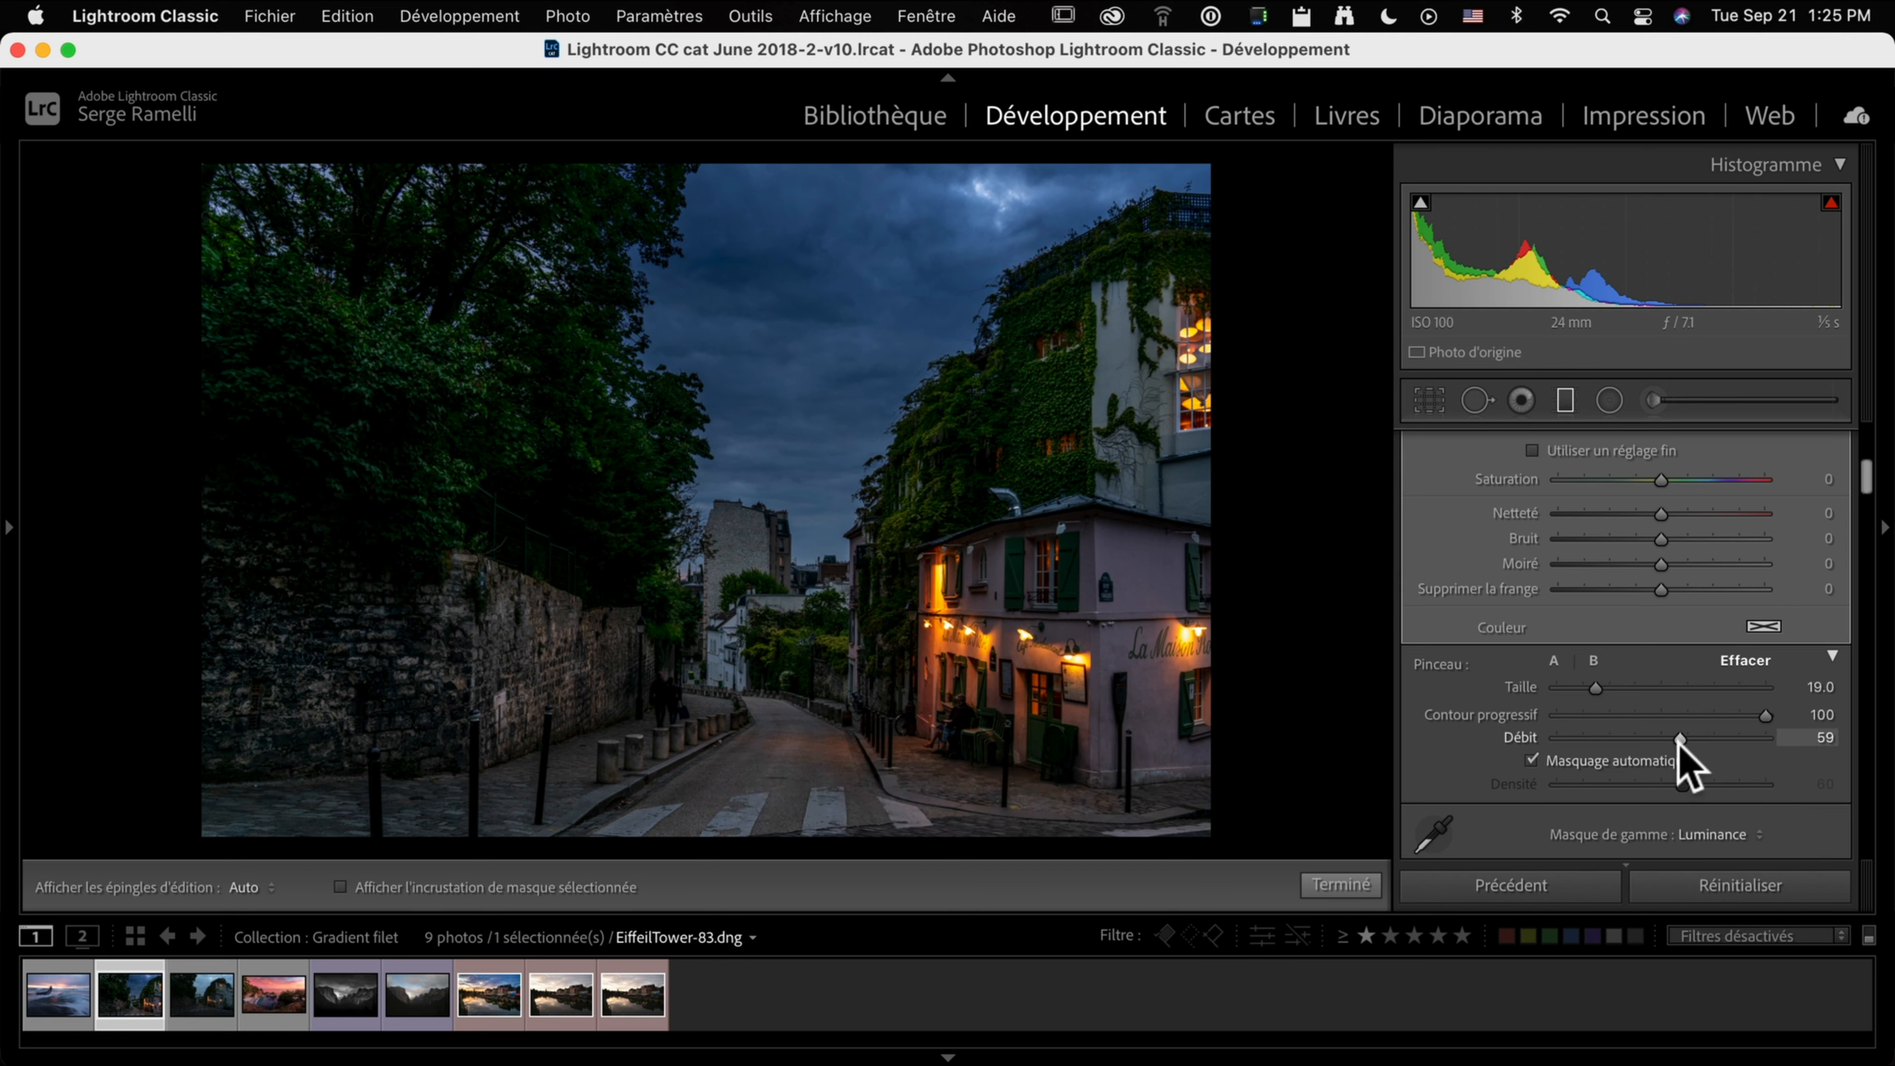
Toggle the graduated filter's edit pin and guide lines off and on to view the photo with and without them.
{"action": "key", "text": "h"}
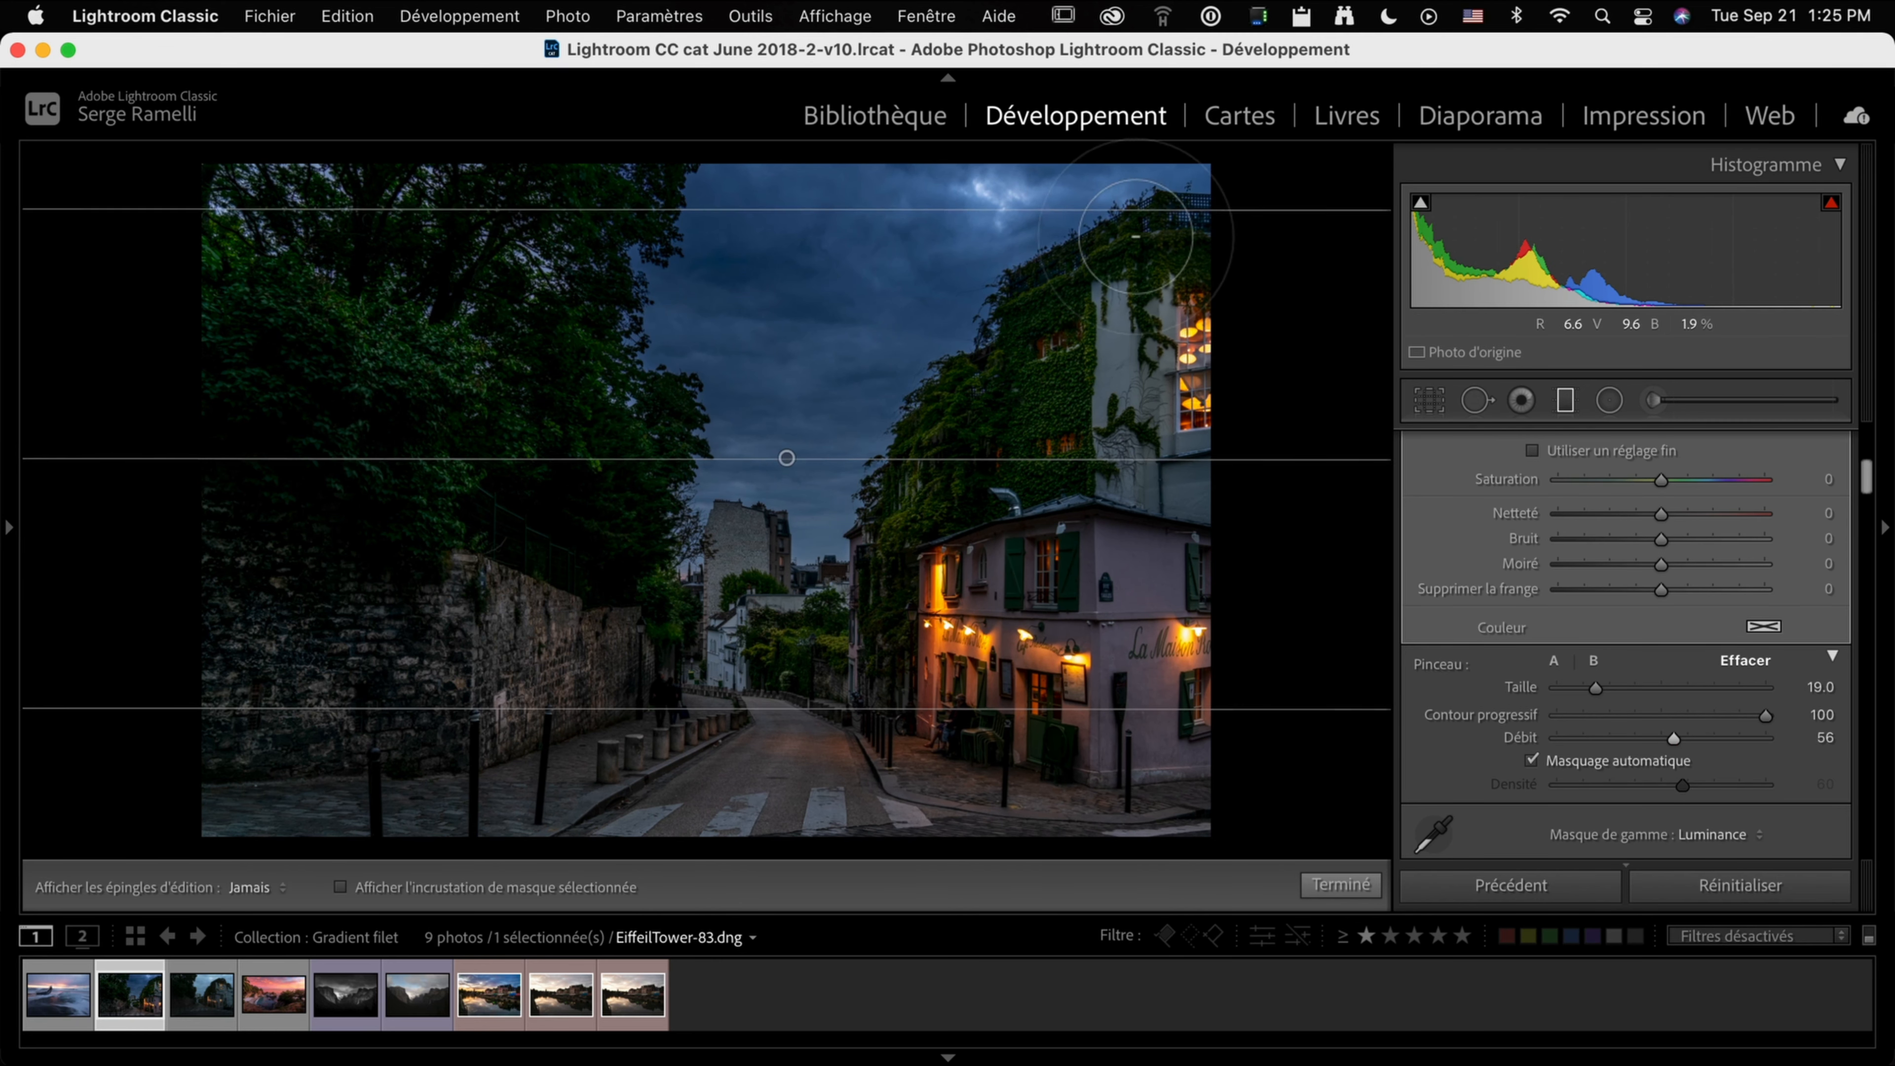
{"action": "key", "text": "h"}
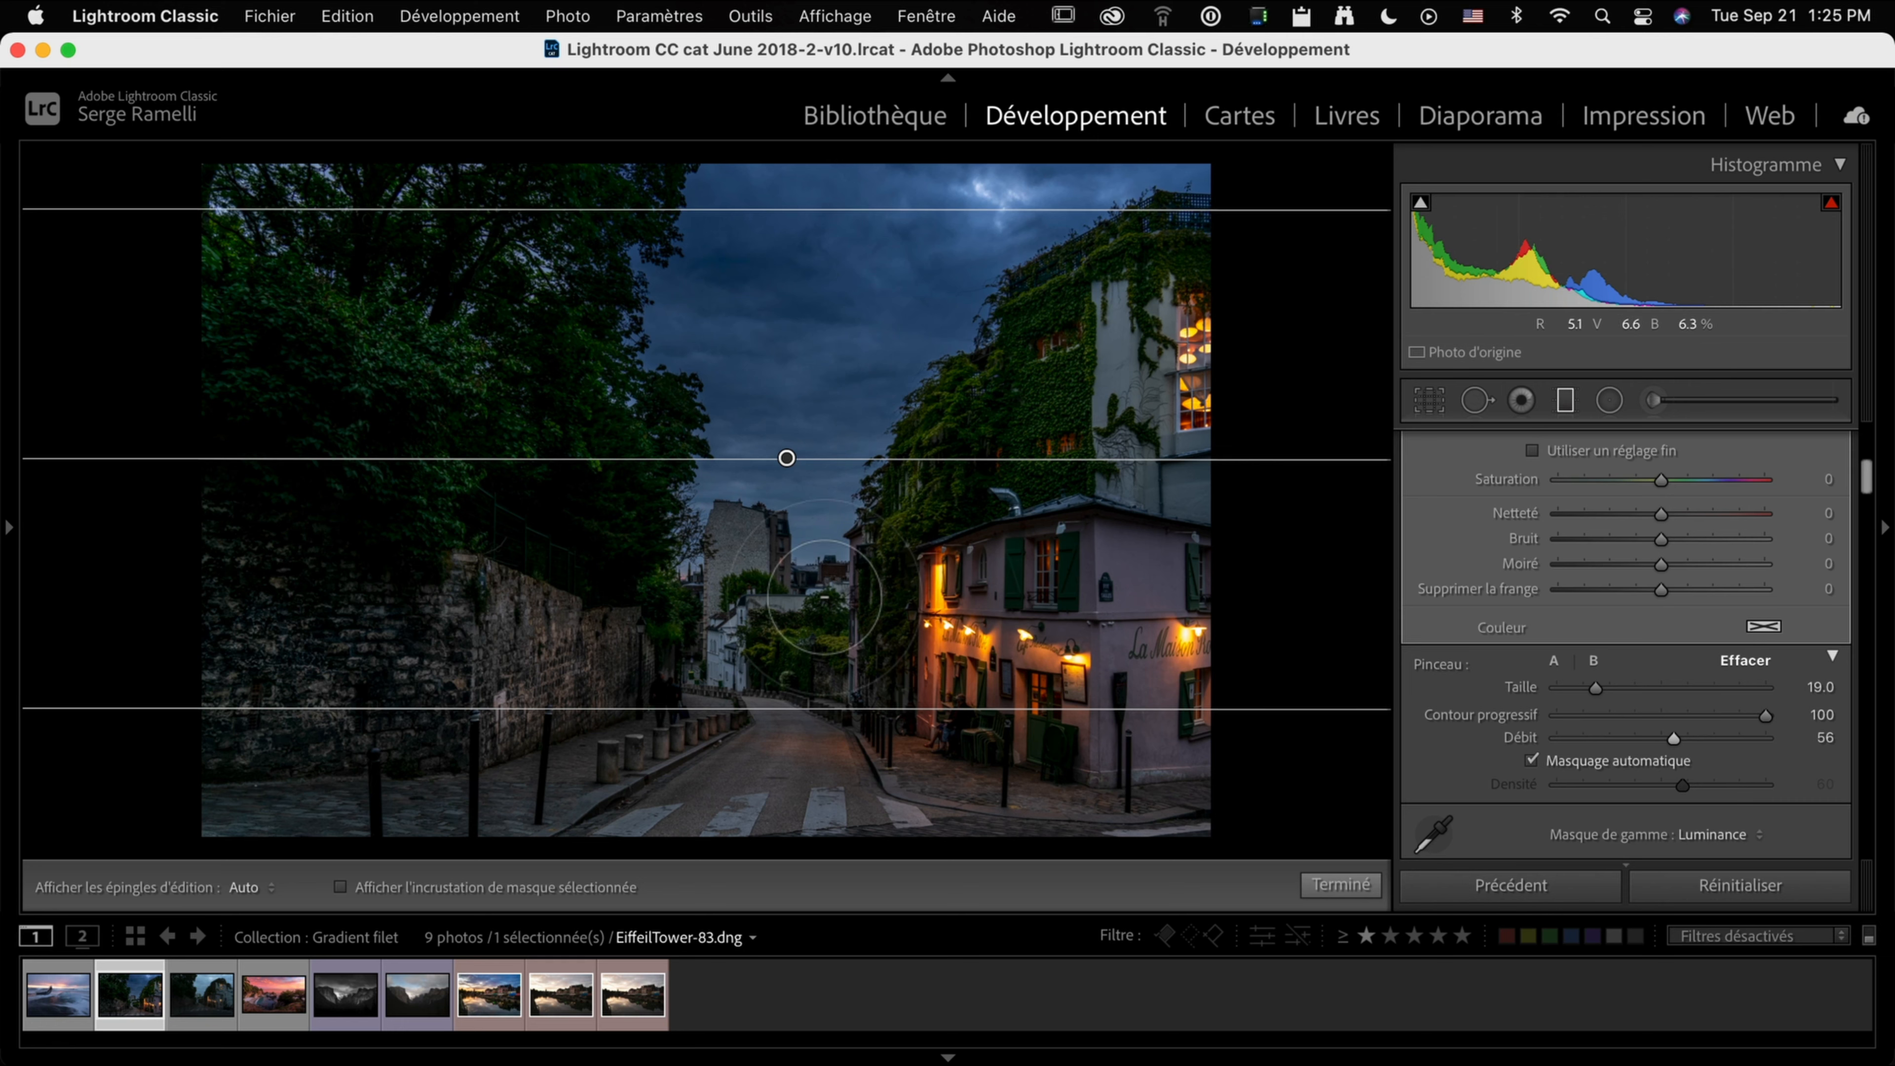
{"action": "key", "text": "h"}
{"action": "key", "text": "h"}
{"action": "key", "text": "h"}
{"action": "key", "text": "h"}
{"action": "key", "text": "h"}
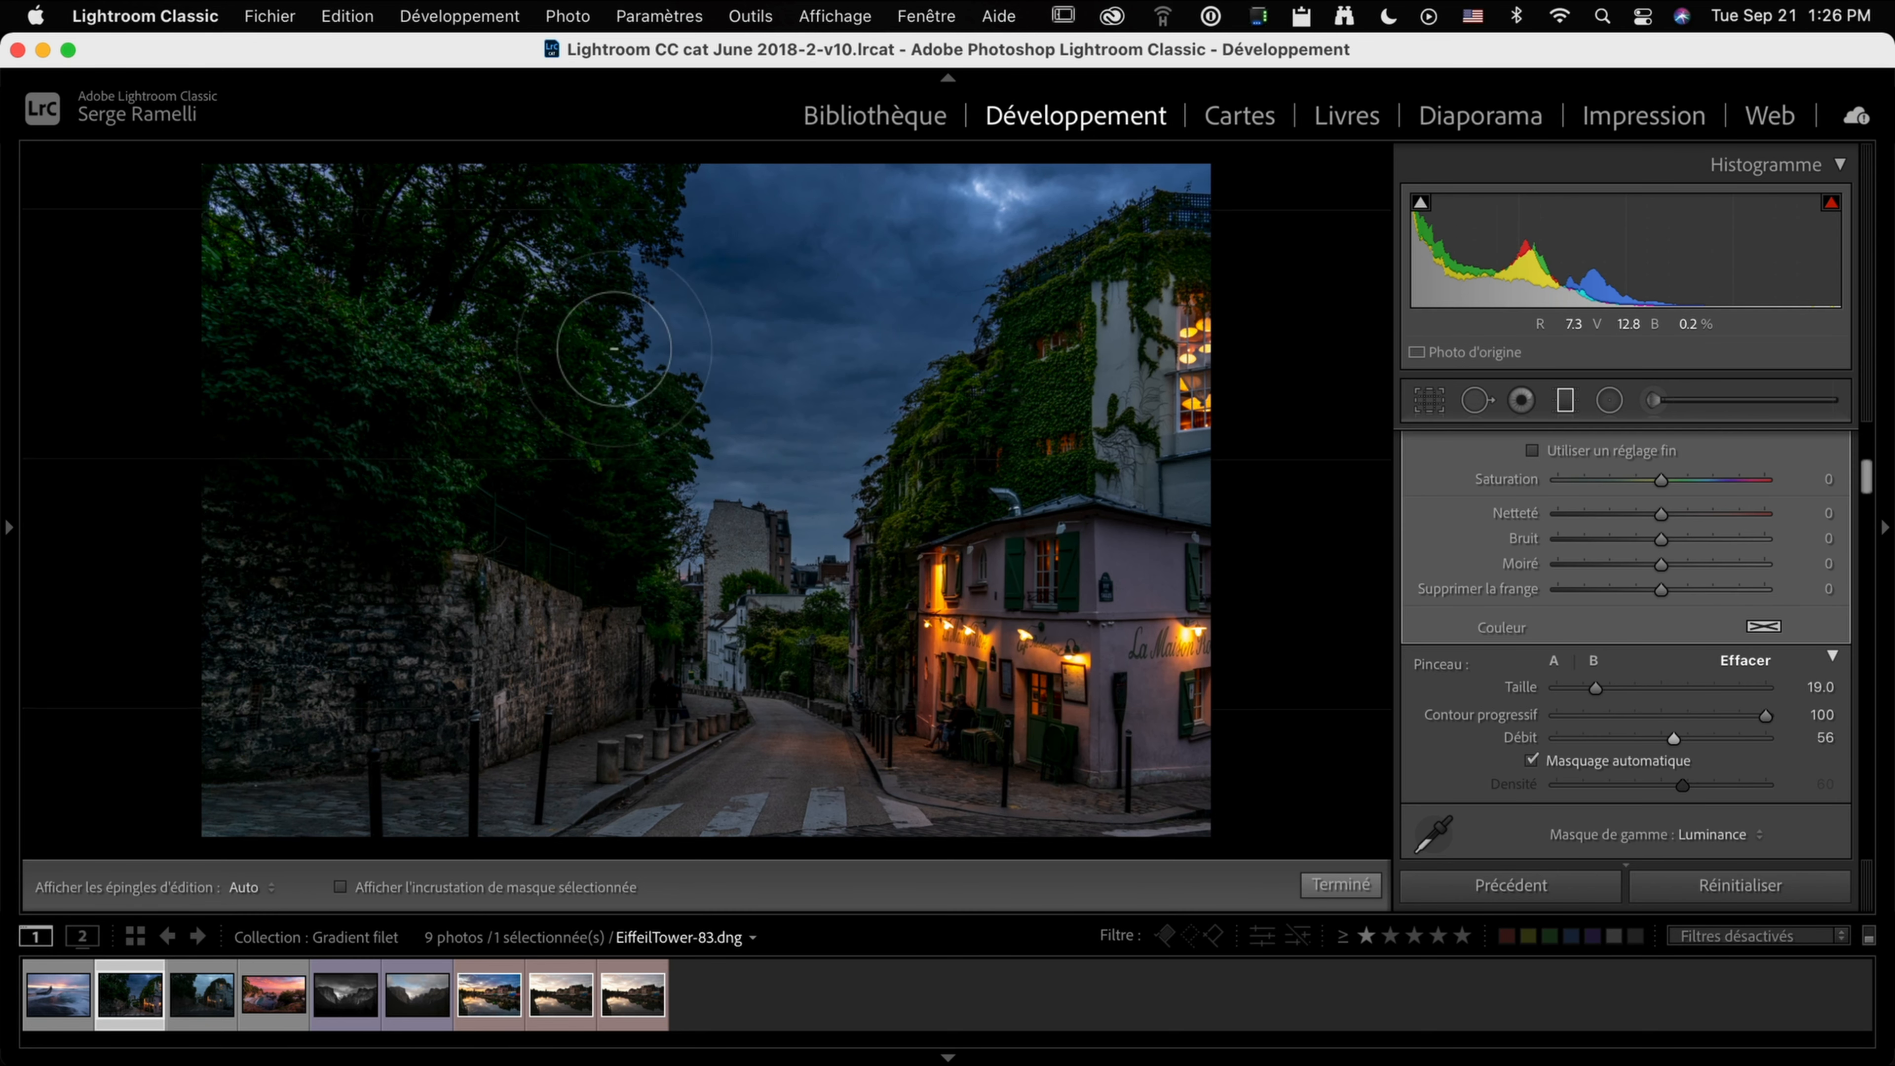
{"action": "key", "text": "h"}
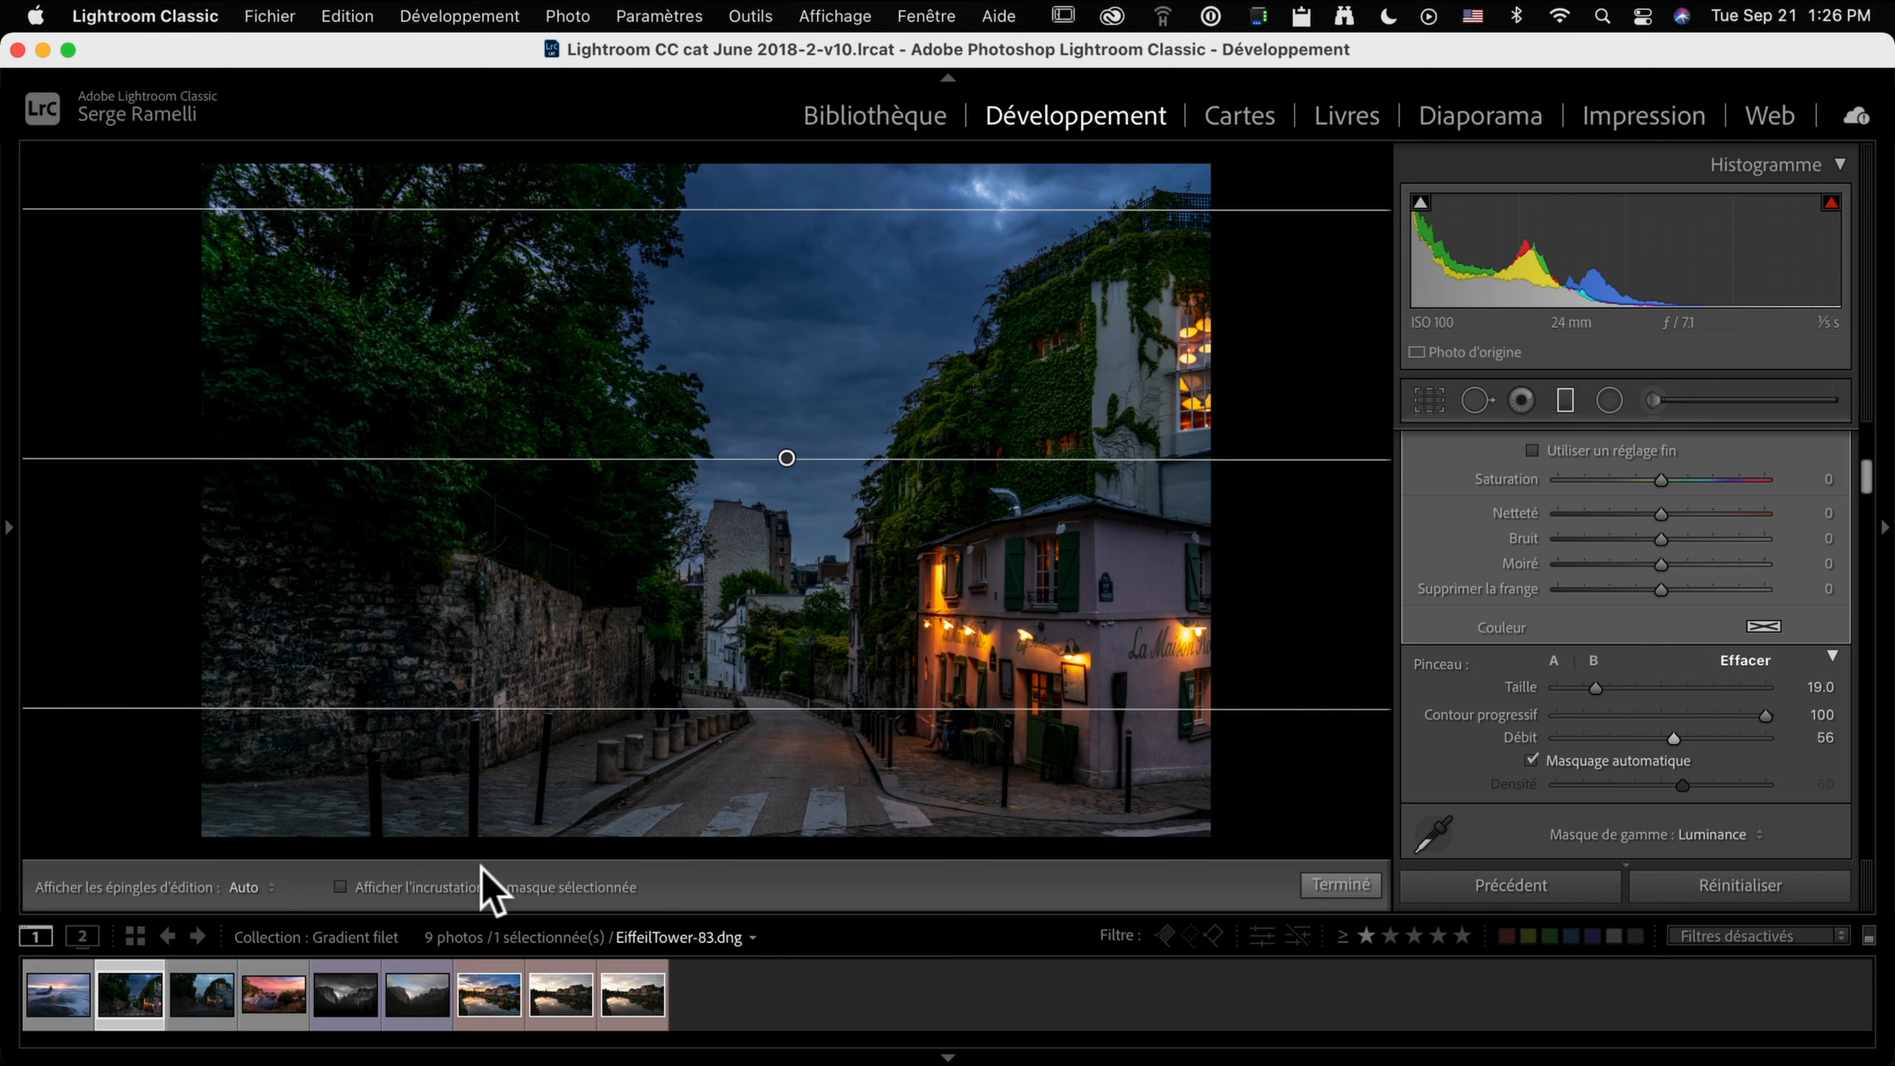
Show the mask overlay, enlarge the eraser to size 23 and erase the filter from the top of the large trees.
{"action": "left_click", "coordinate": [360, 886]}
{"action": "scroll", "coordinate": [603, 199], "scroll_direction": "up", "scroll_amount": 2}
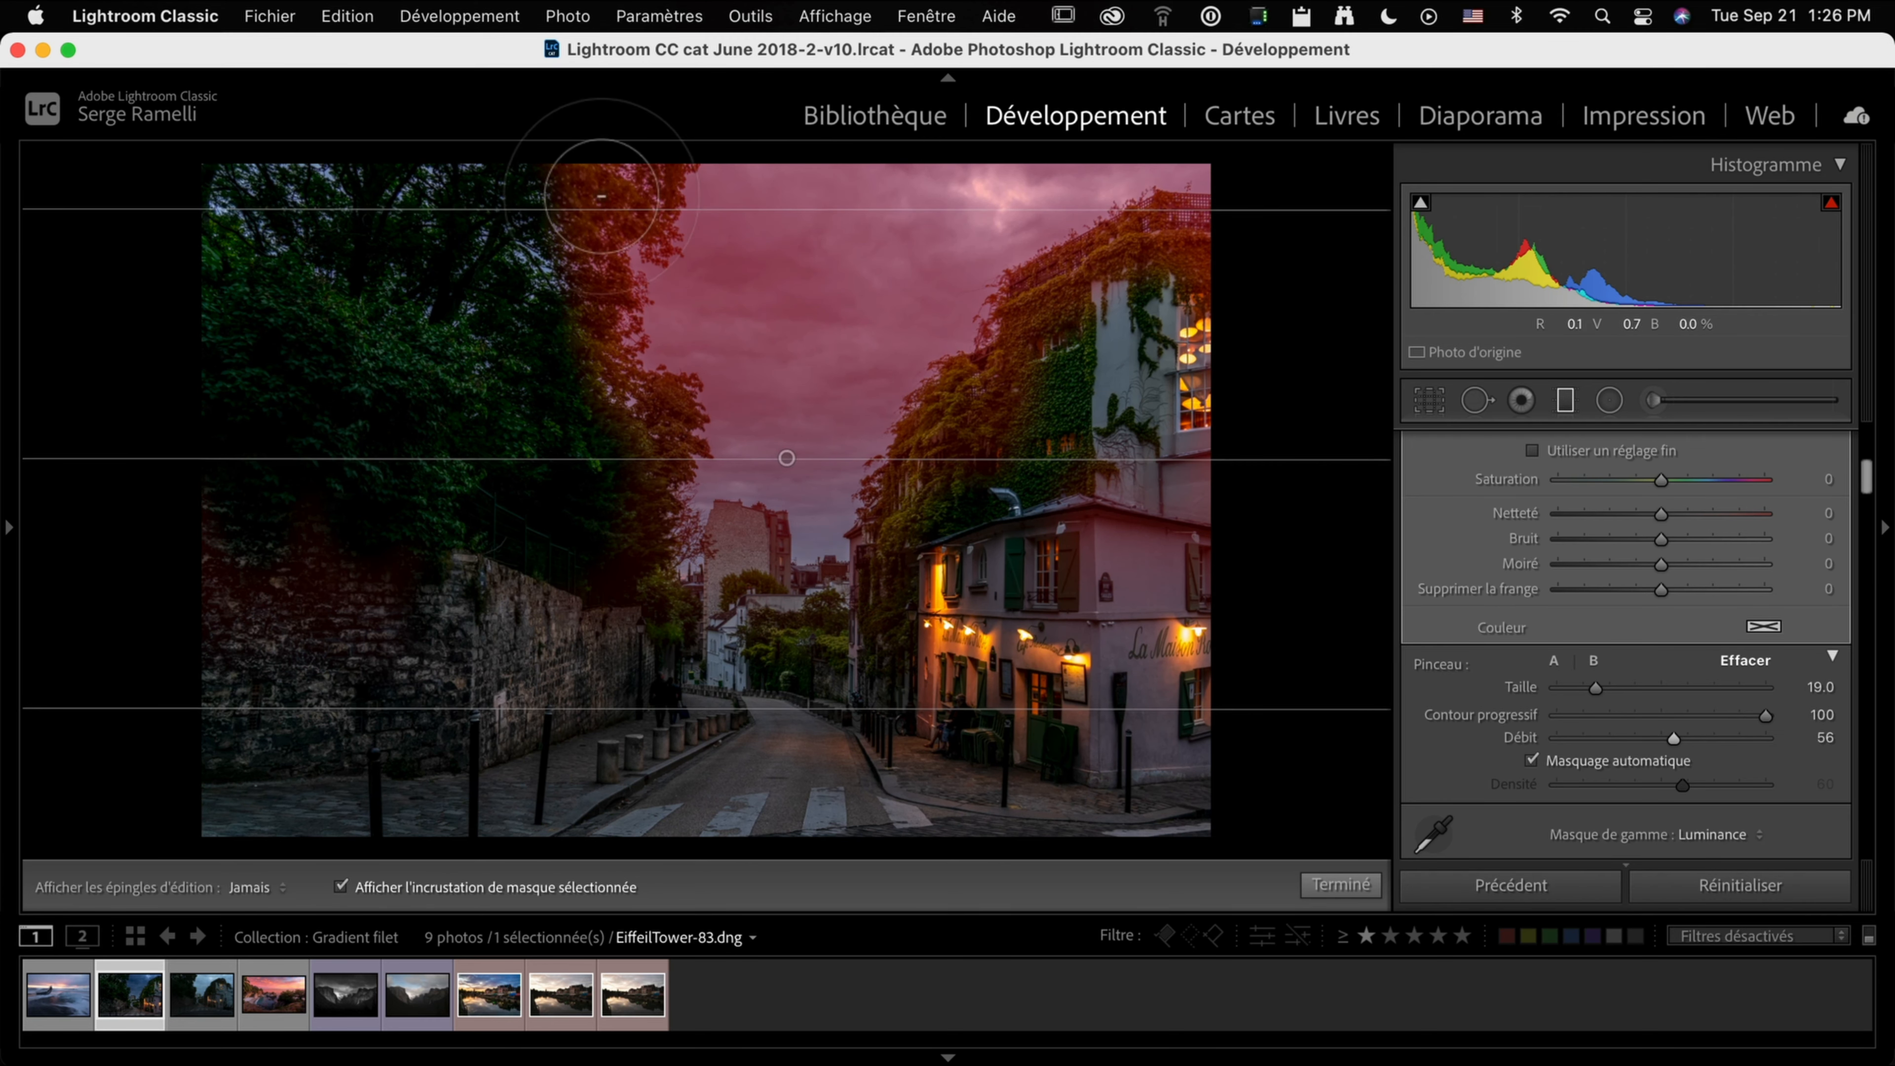
{"action": "left_click_drag", "start_coordinate": [607, 193], "coordinate": [609, 188]}
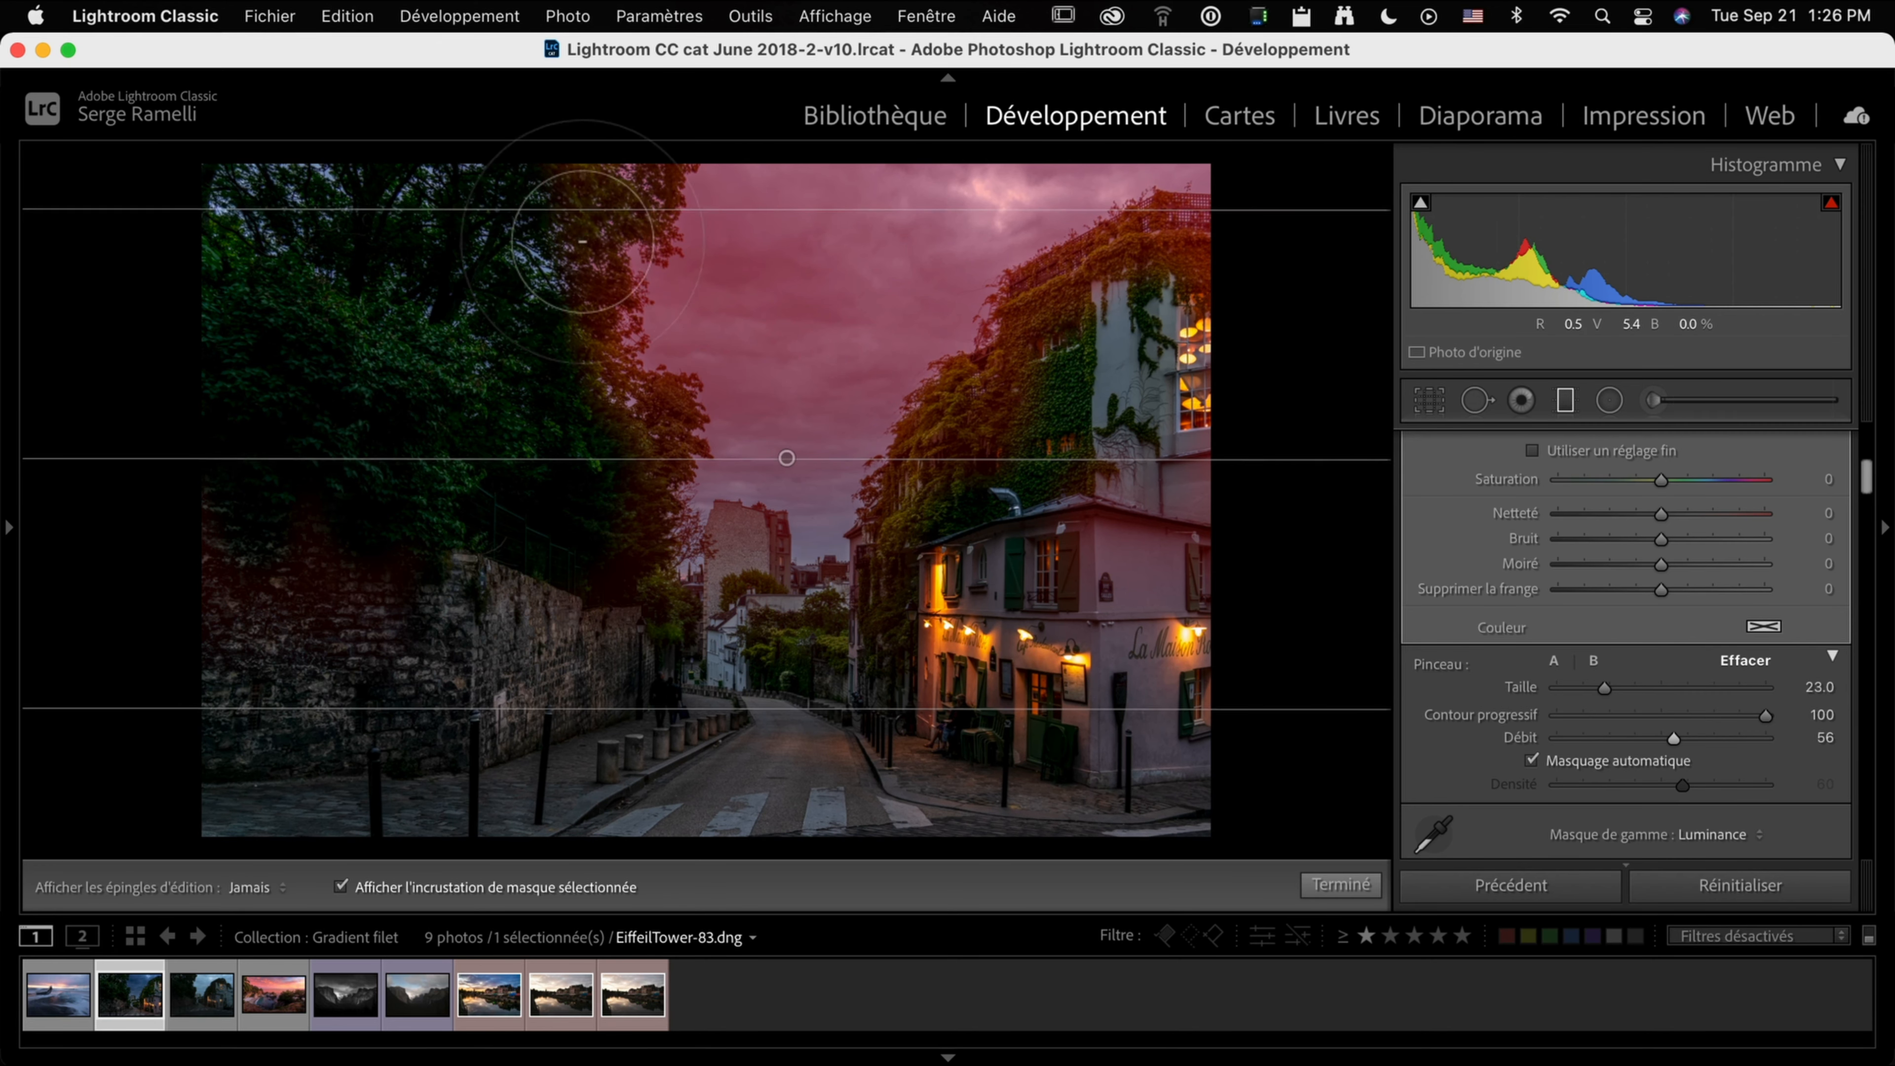
{"action": "key", "text": "h"}
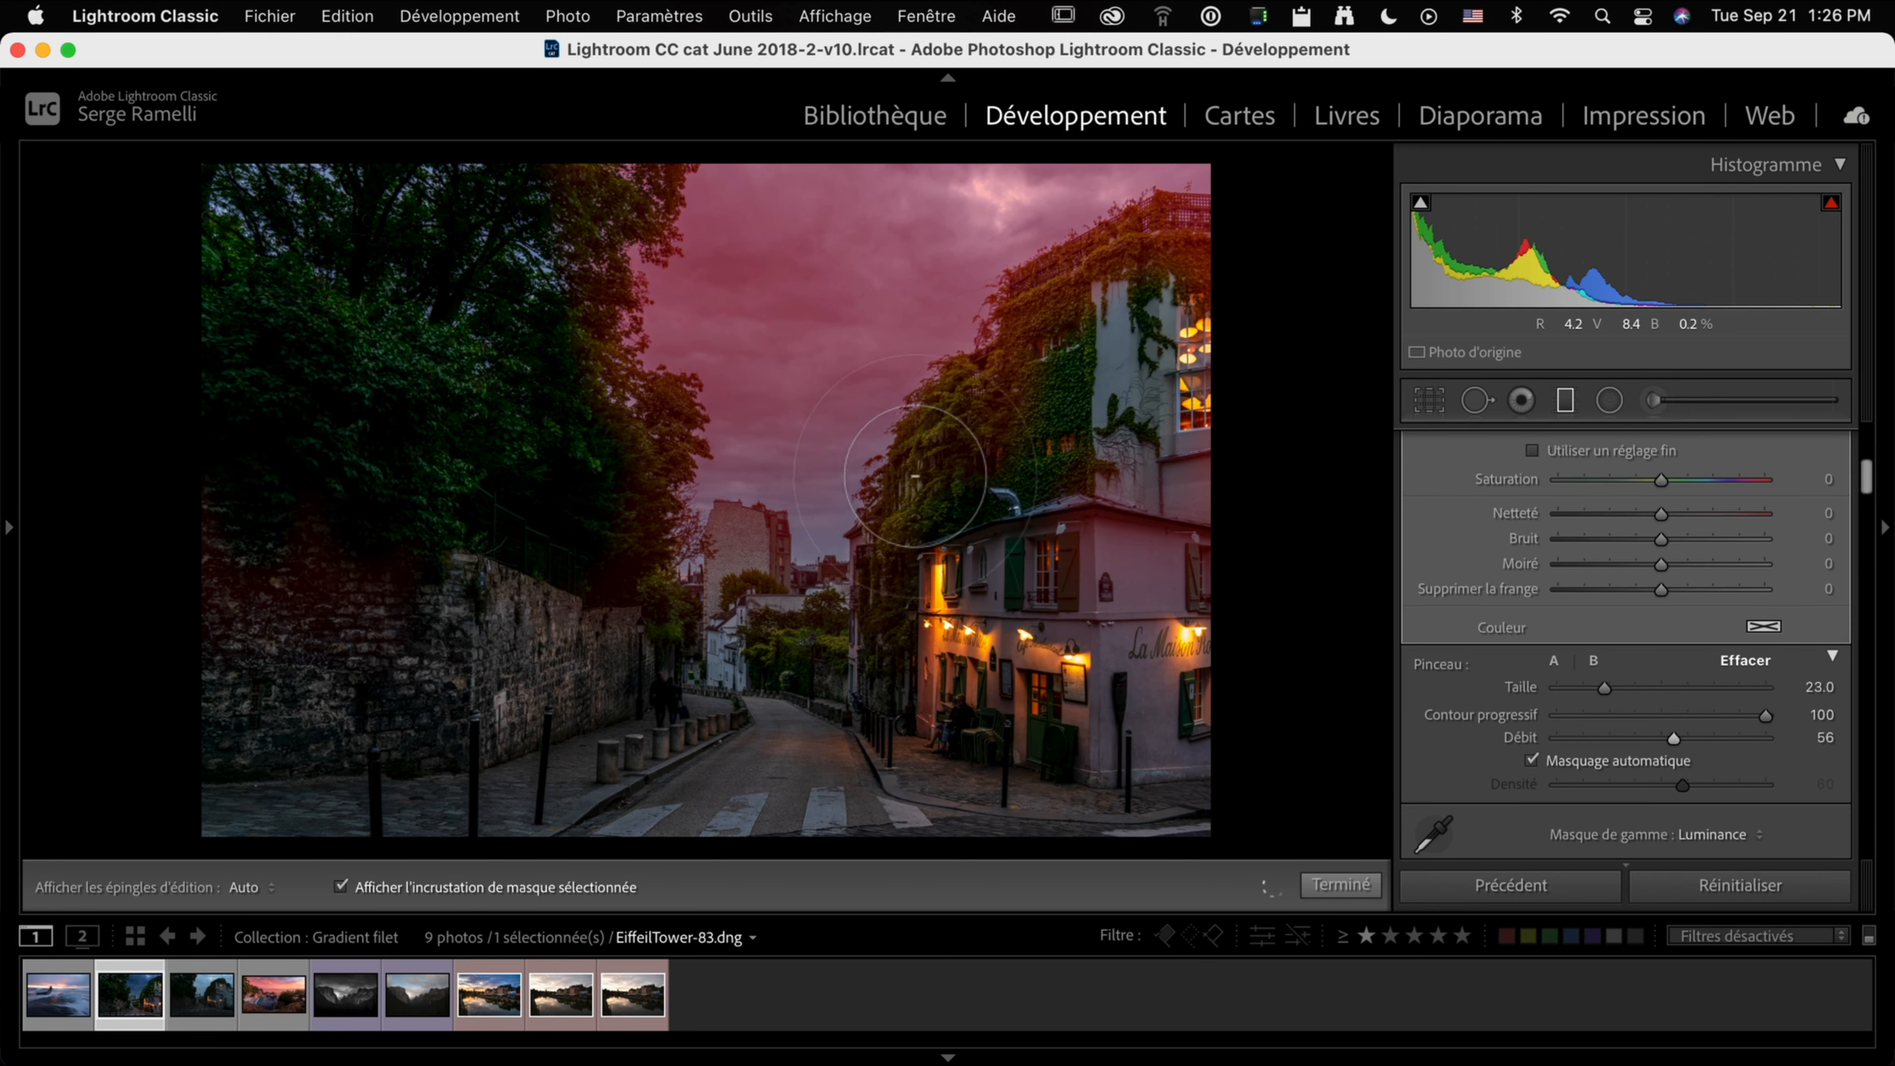
Erase the filter from the ivy-covered building, covering its roofline and the ivy edge against the sky.
{"action": "mouse_move", "coordinate": [1080, 268]}
{"action": "left_mouse_down"}
{"action": "mouse_move", "coordinate": [1161, 213]}
{"action": "mouse_move", "coordinate": [1200, 241]}
{"action": "left_mouse_up"}
{"action": "left_click", "coordinate": [1201, 240]}
{"action": "left_click_drag", "start_coordinate": [901, 503], "coordinate": [944, 404]}
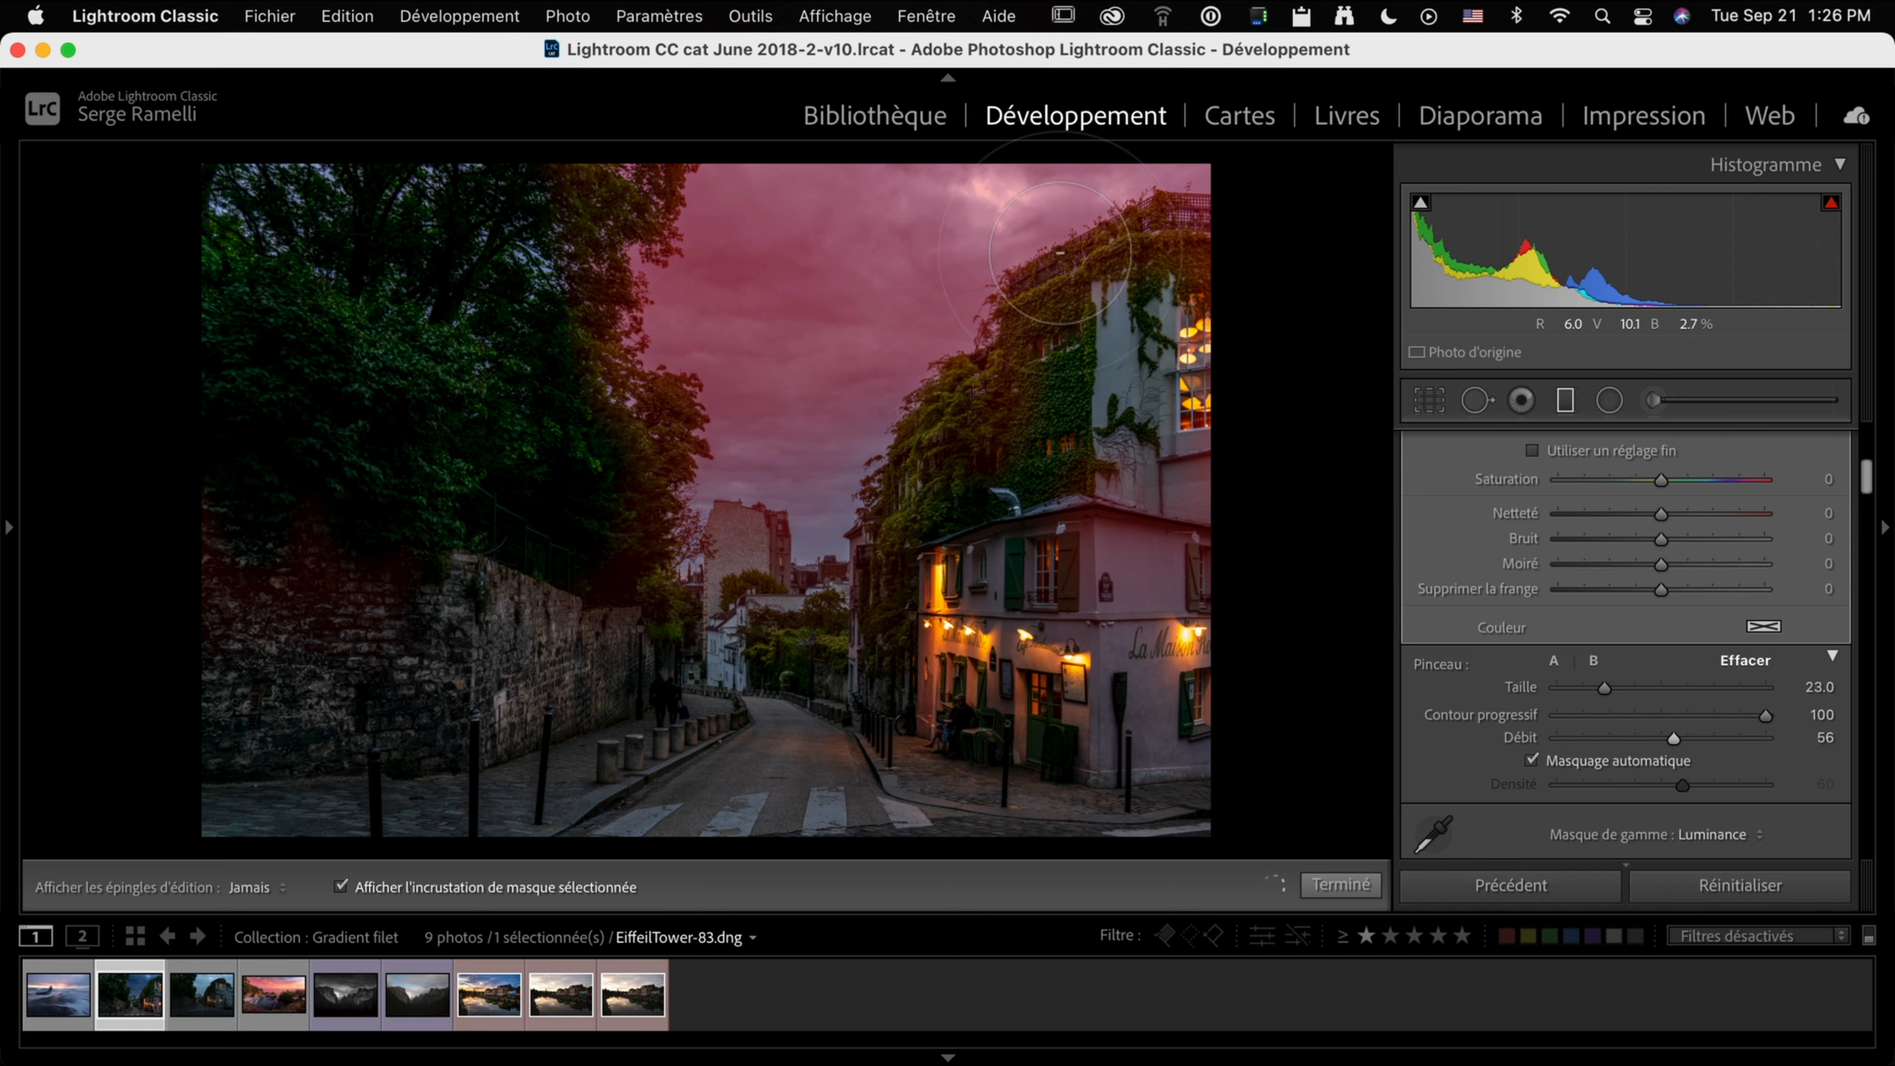
{"action": "left_click_drag", "start_coordinate": [1071, 252], "coordinate": [1193, 246]}
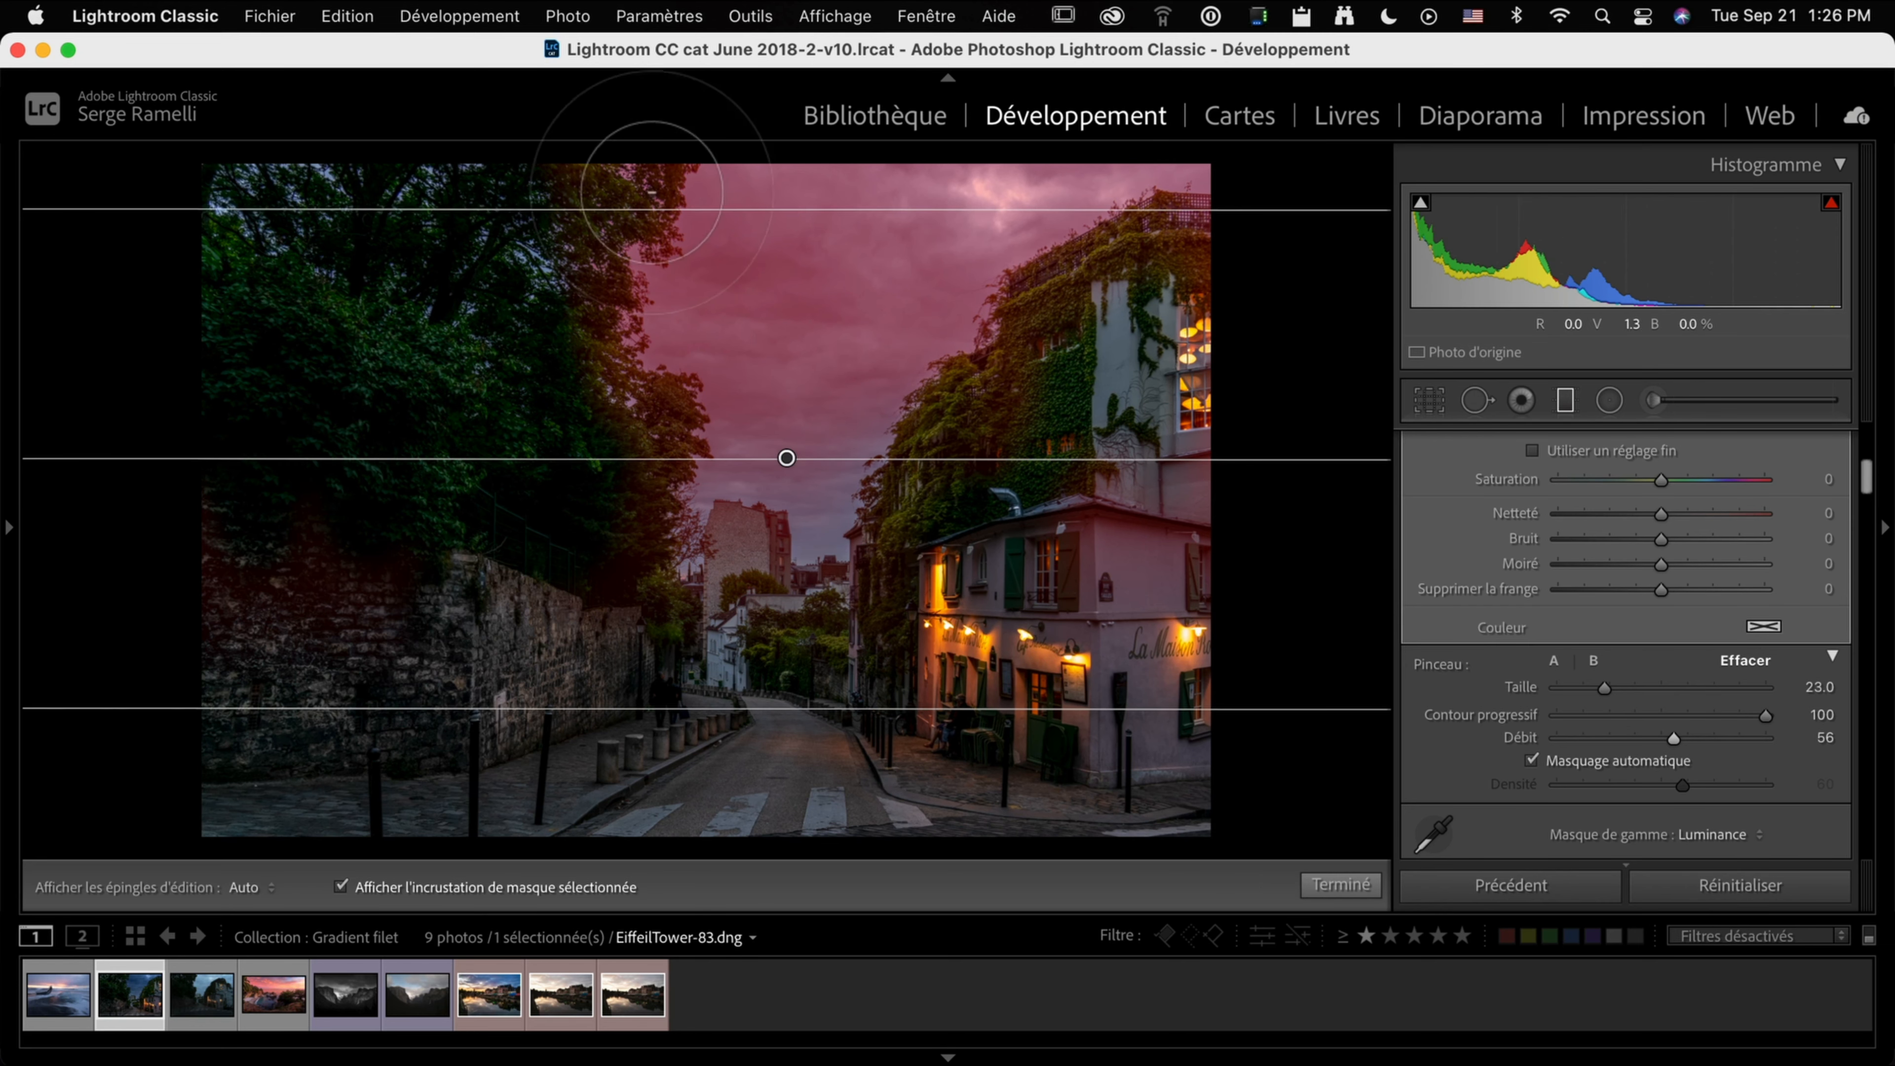
Erase the remaining filter along the trees' edge against the sky, and hide the mask overlay.
{"action": "left_click_drag", "start_coordinate": [682, 170], "coordinate": [623, 324]}
{"action": "left_click_drag", "start_coordinate": [634, 238], "coordinate": [651, 393]}
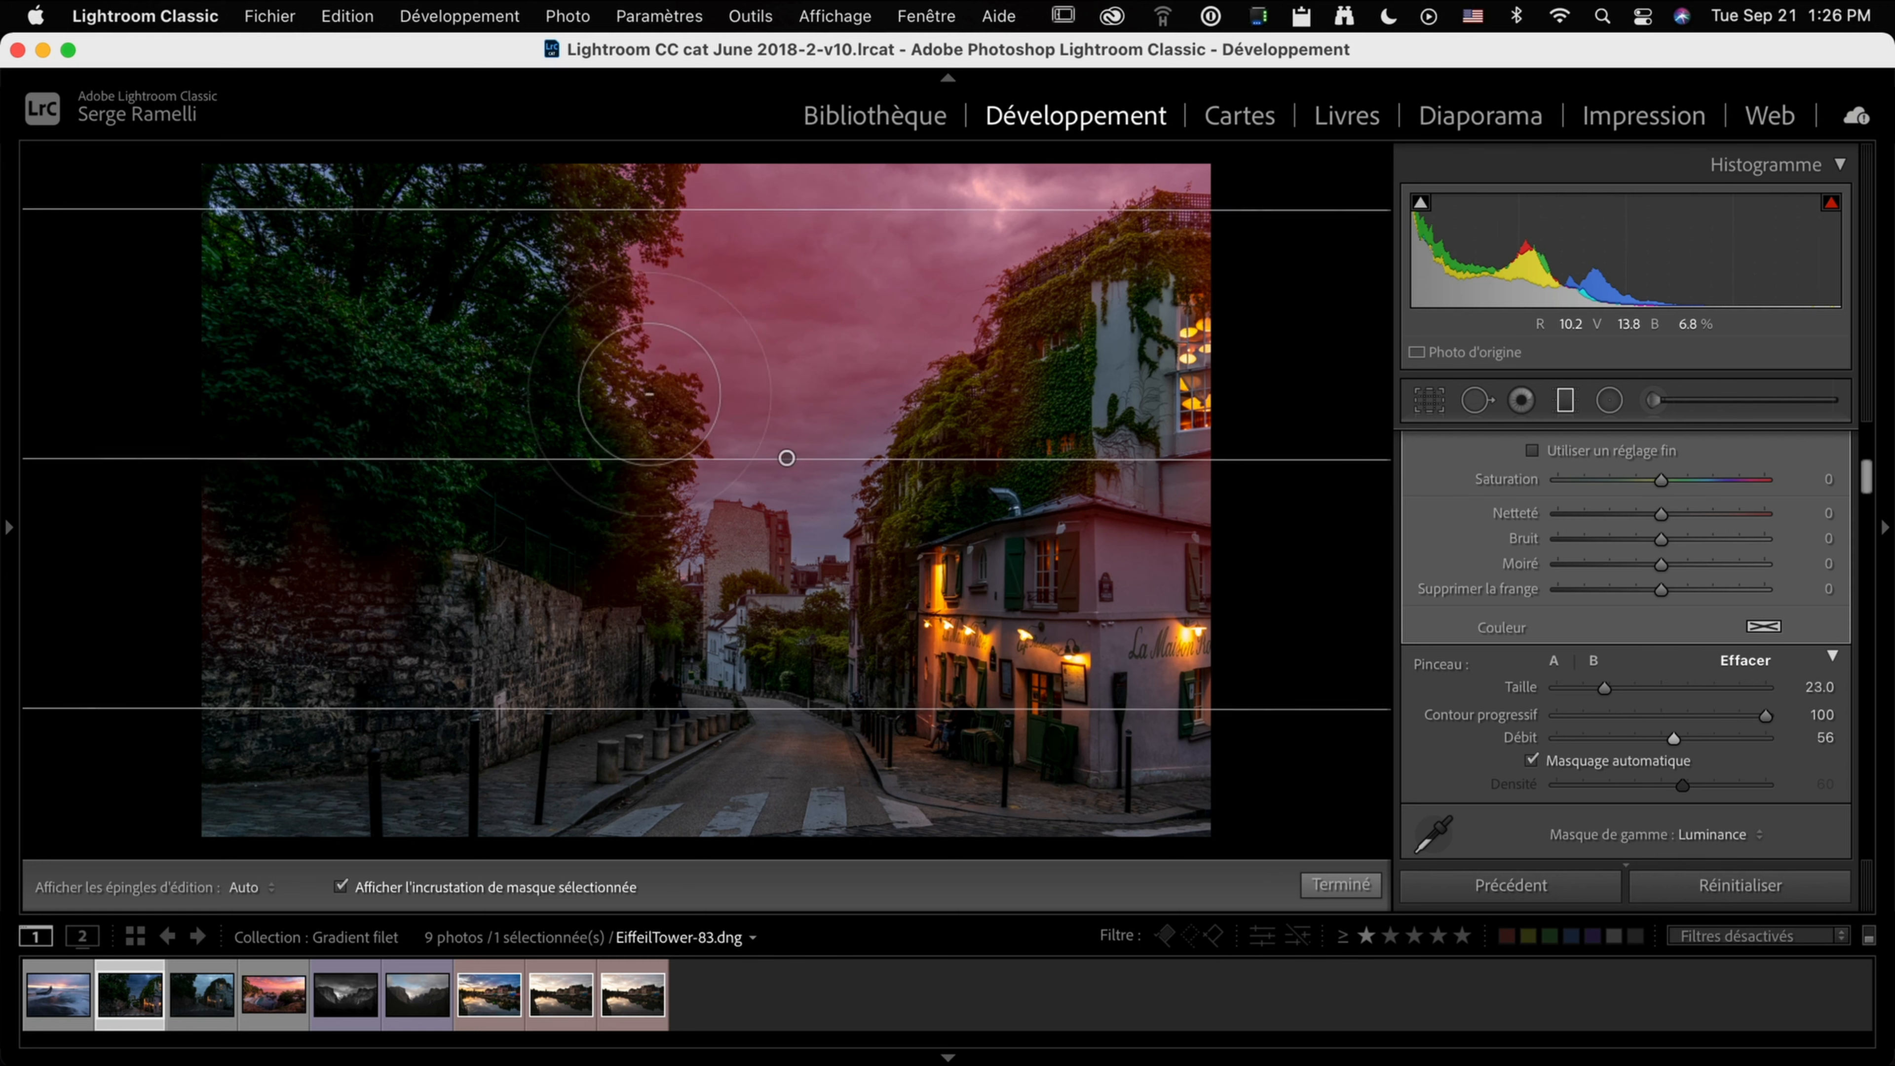
{"action": "left_click", "coordinate": [340, 887]}
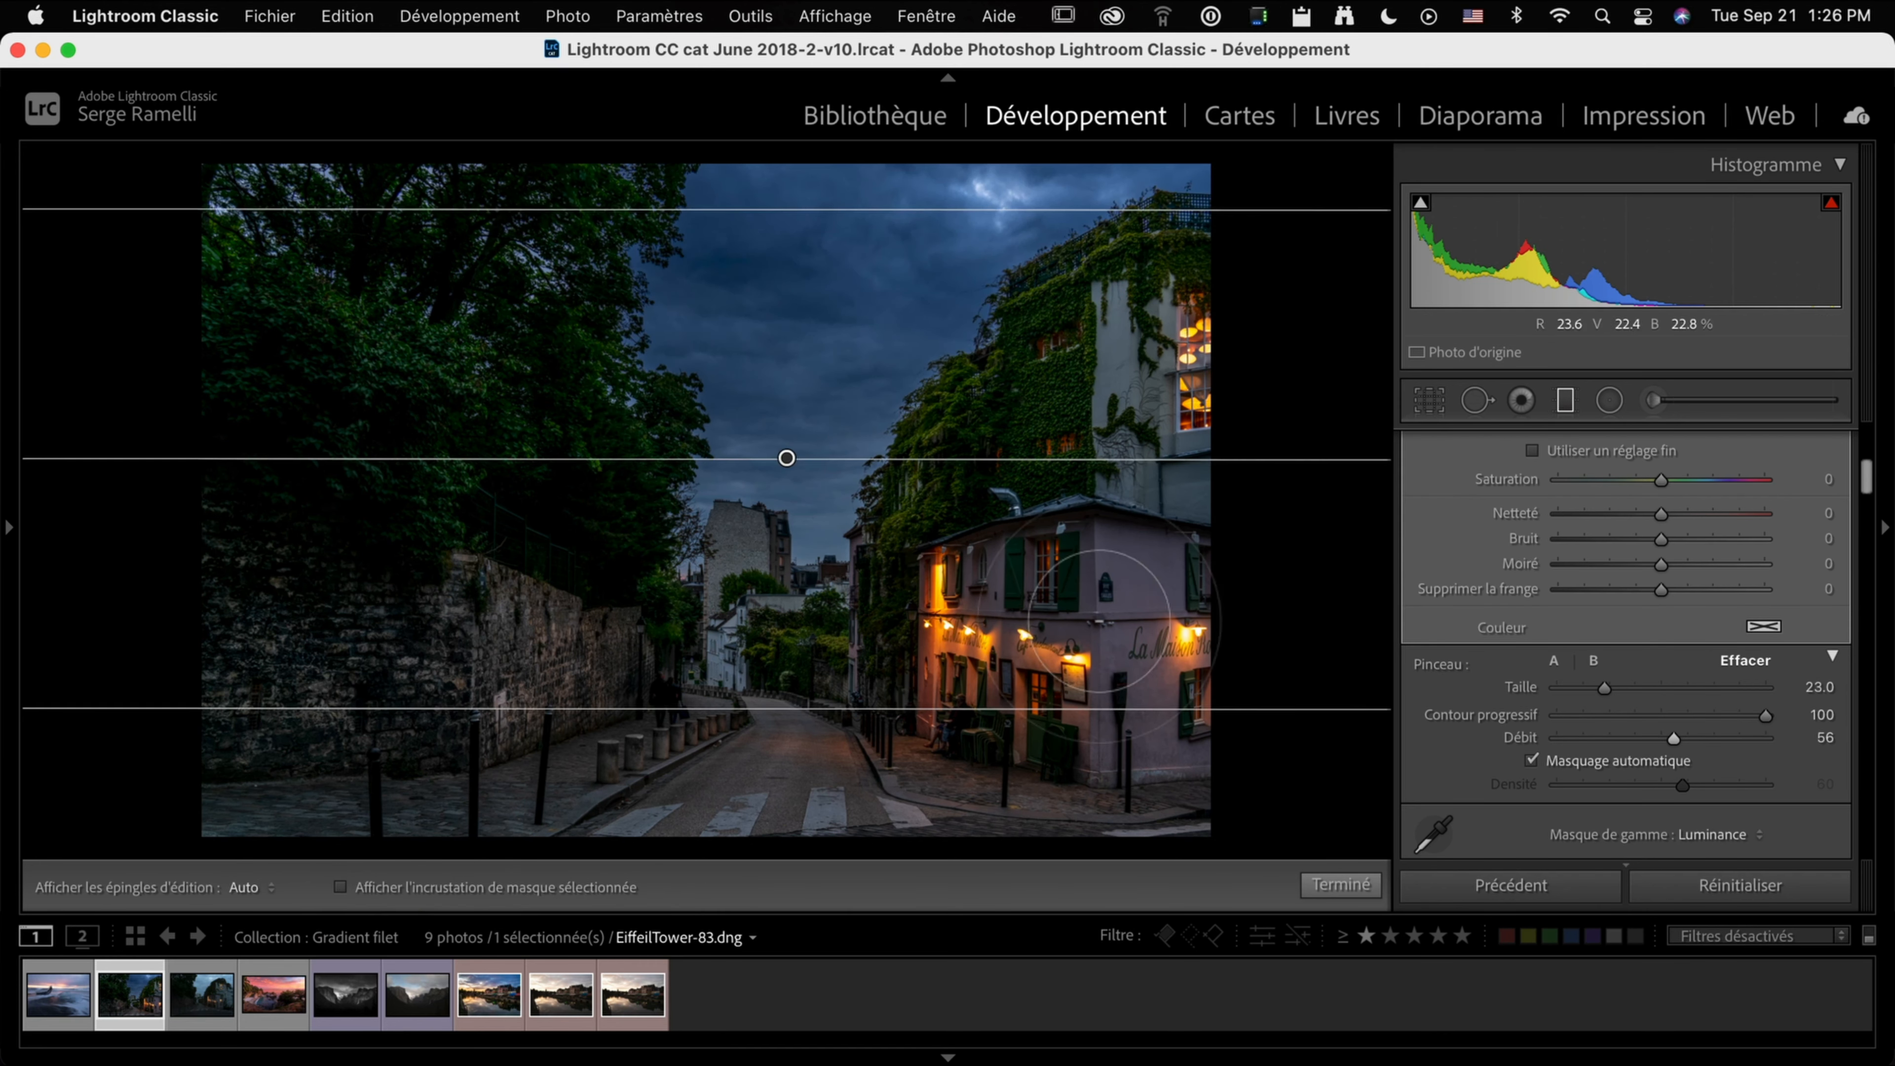
Switch the graduated filter off and on twice to compare the photo with and without its effect.
{"action": "scroll", "coordinate": [1500, 798], "scroll_direction": "down", "scroll_amount": 5}
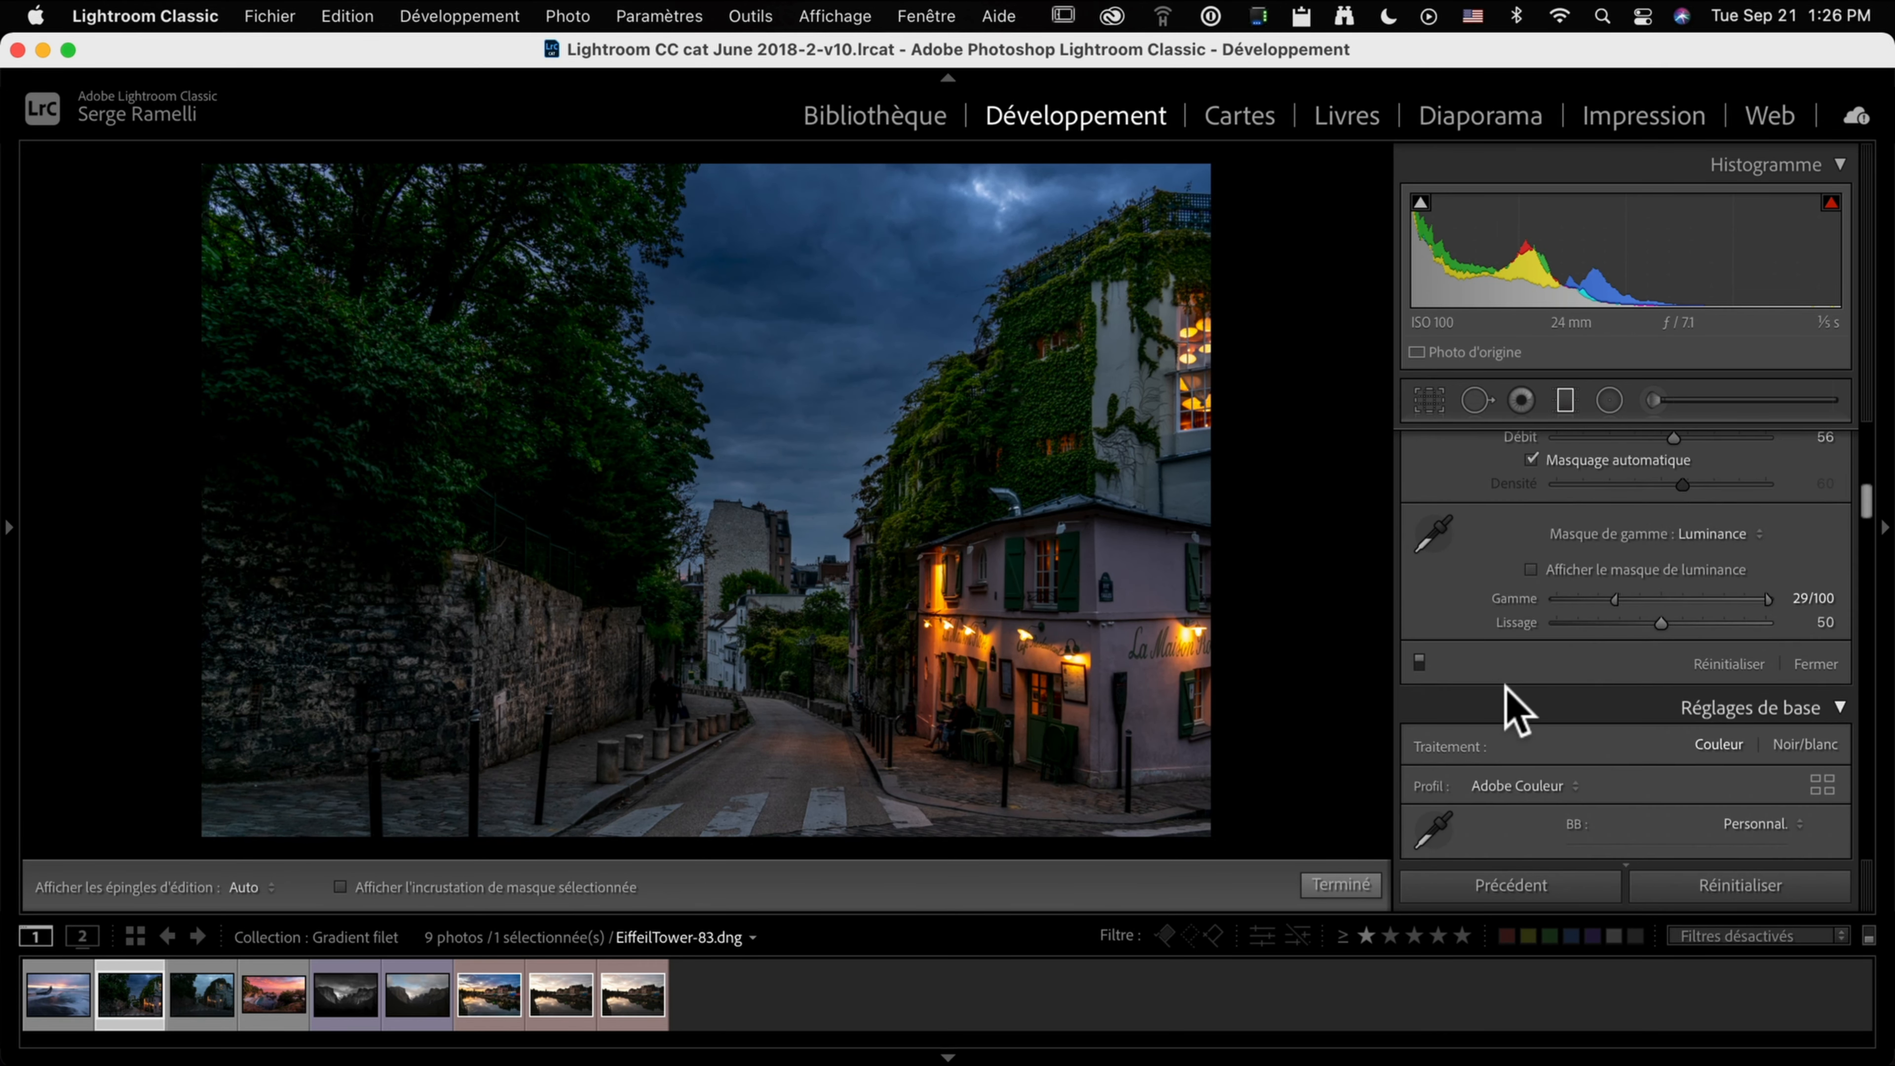
{"action": "left_click", "coordinate": [1420, 662]}
{"action": "left_click", "coordinate": [1419, 661]}
{"action": "left_click", "coordinate": [1420, 661]}
{"action": "left_click", "coordinate": [1420, 662]}
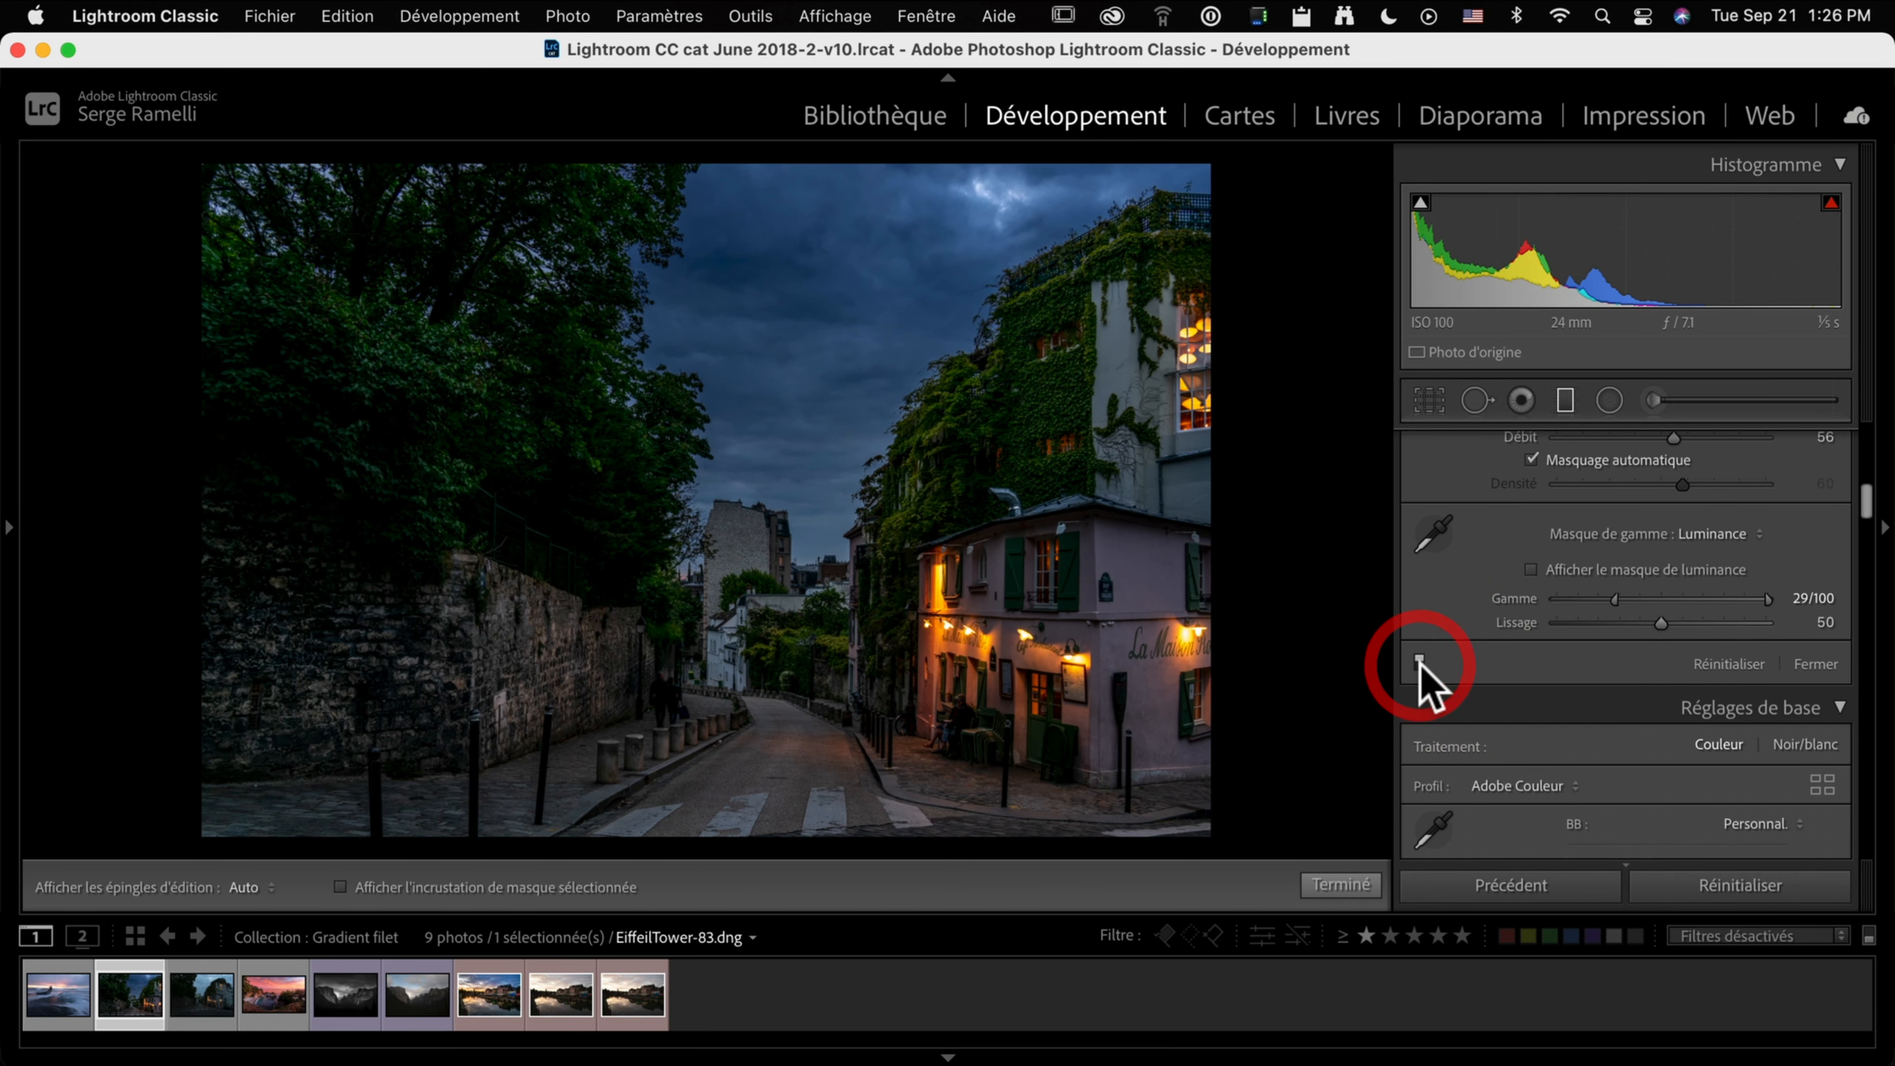